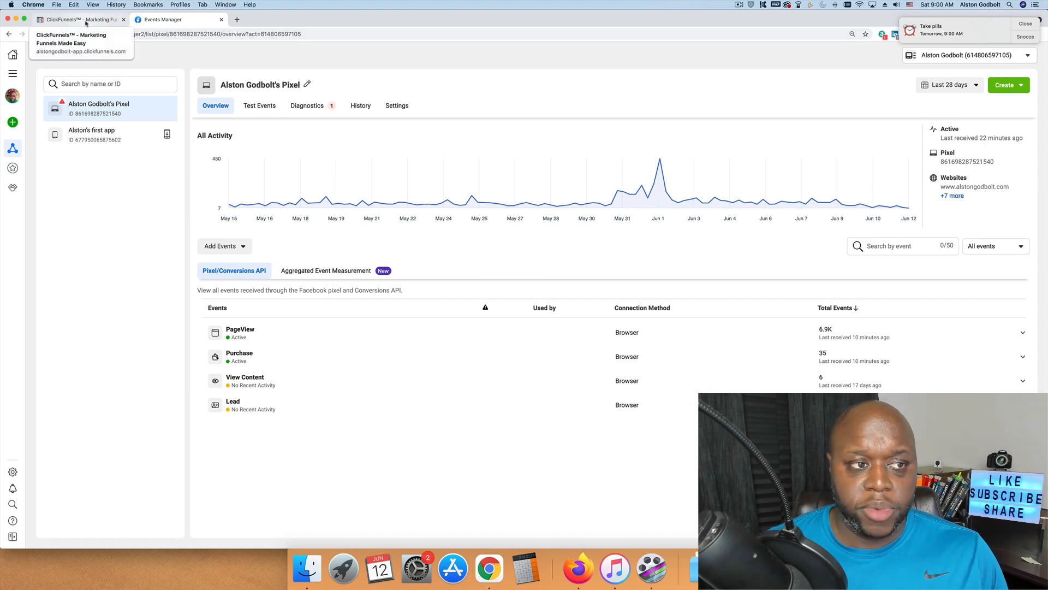
Step: Switch to ClickFunnels and open the Digital Product book funnel's settings to examine its head tracking code
left_click(86, 23)
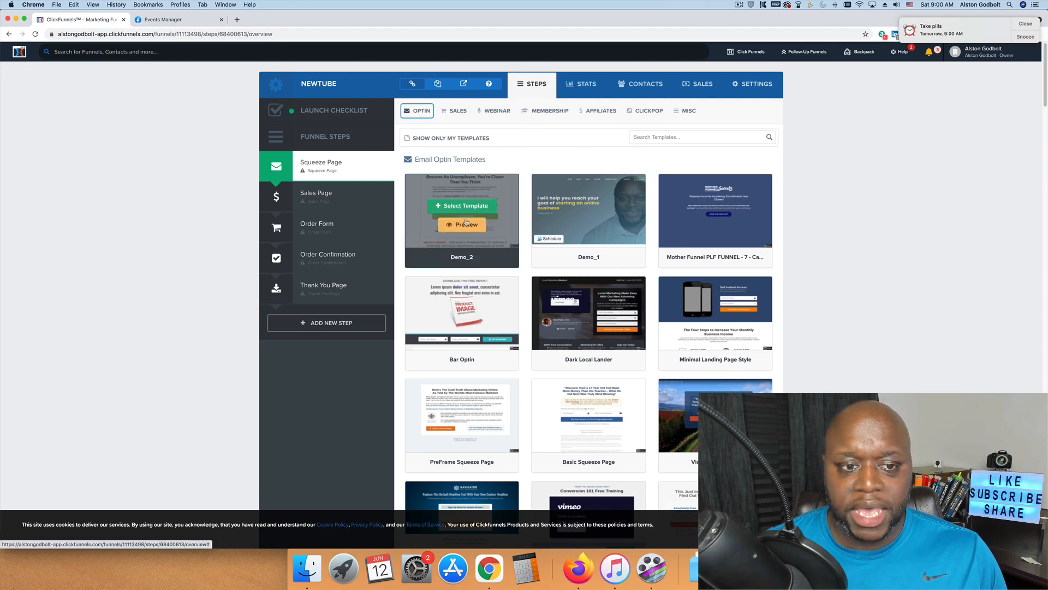
mouse_move(783, 66)
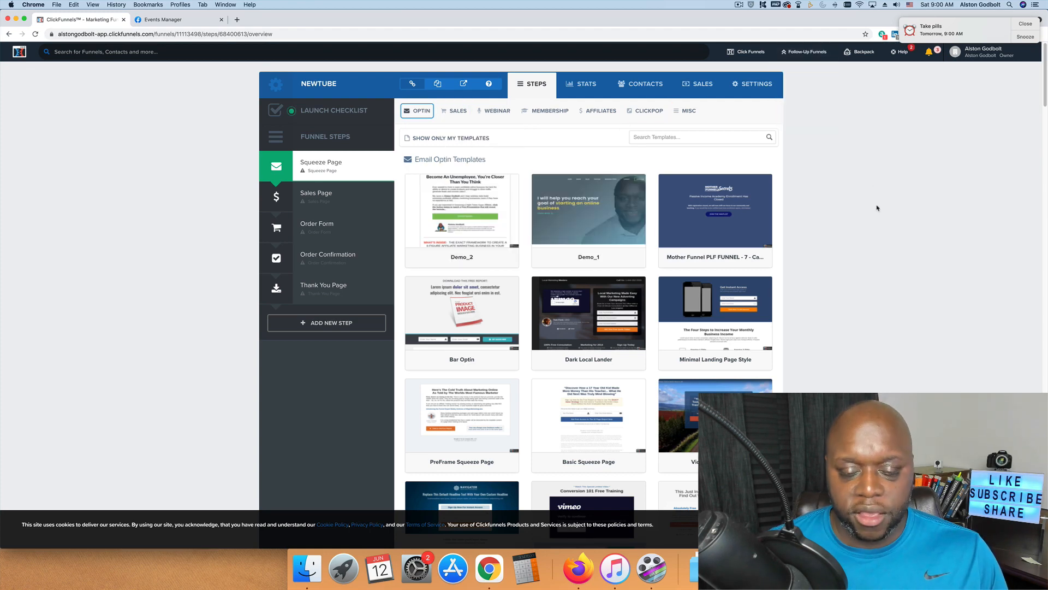
mouse_move(748, 52)
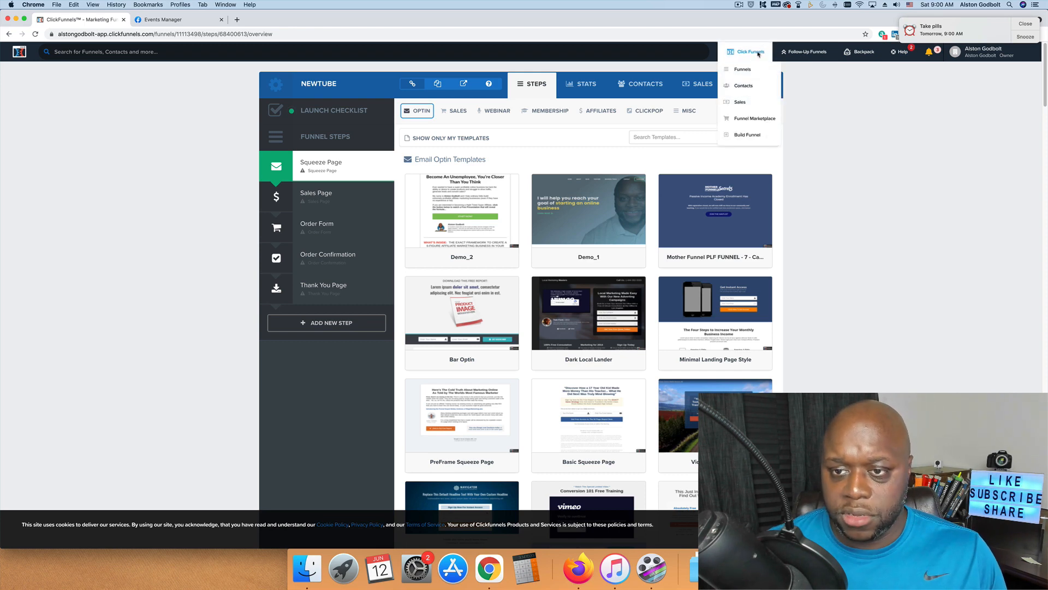
left_click(748, 70)
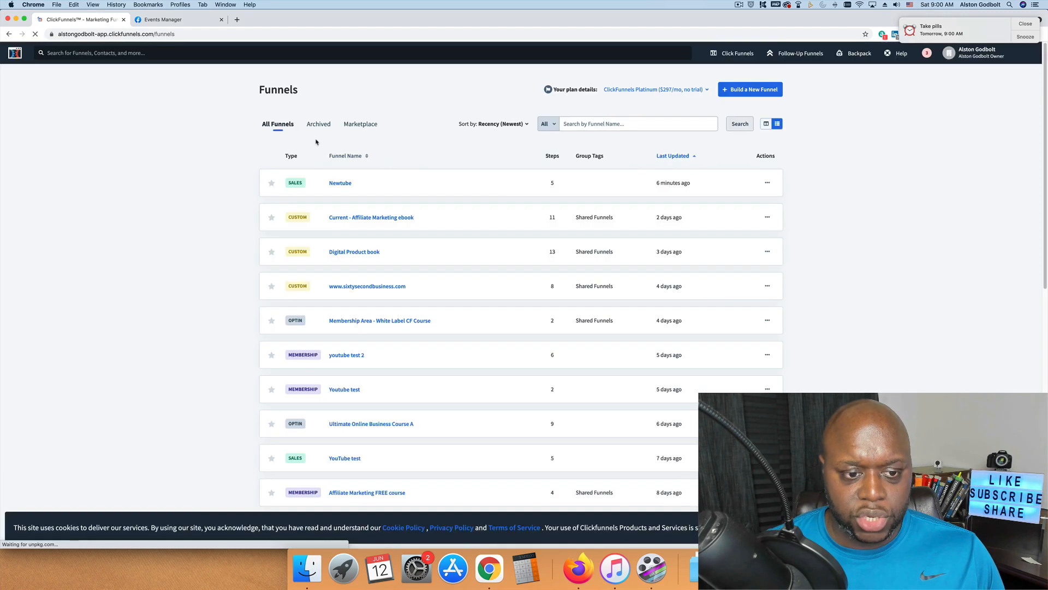
left_click(421, 424)
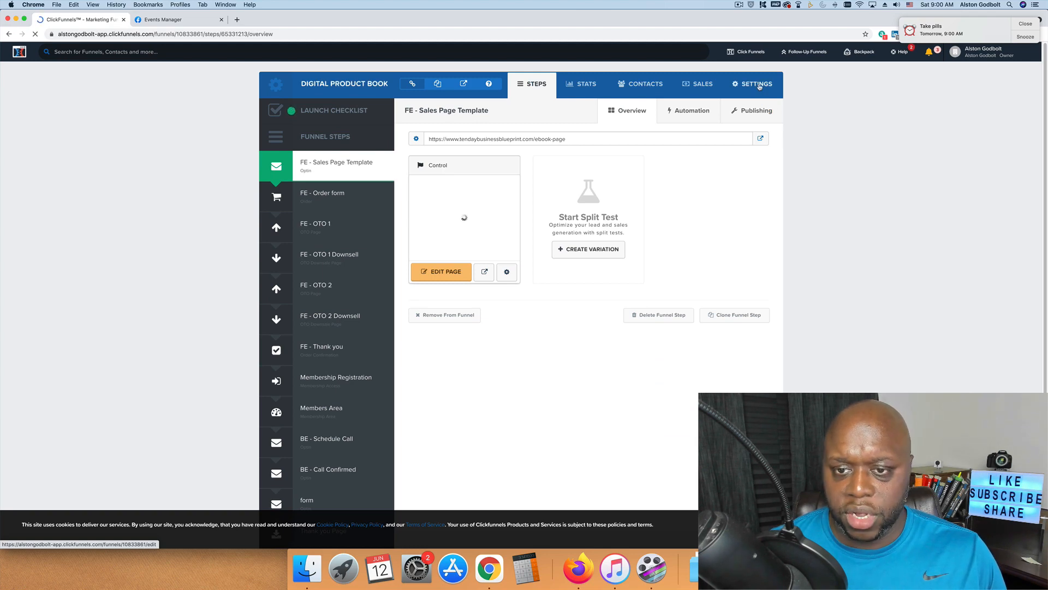
left_click(759, 85)
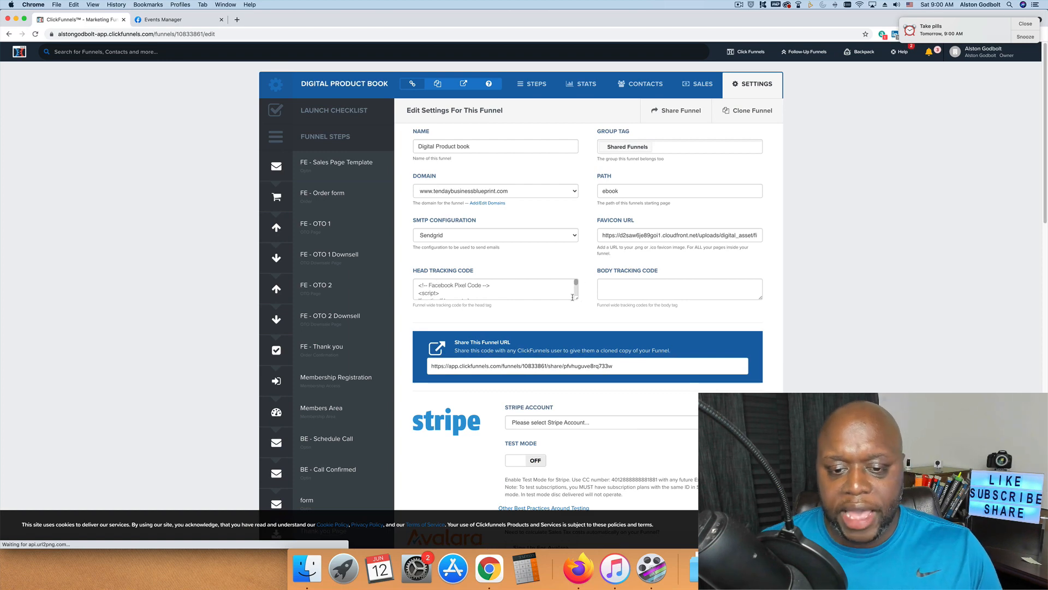
left_click_drag(597, 381, 600, 384)
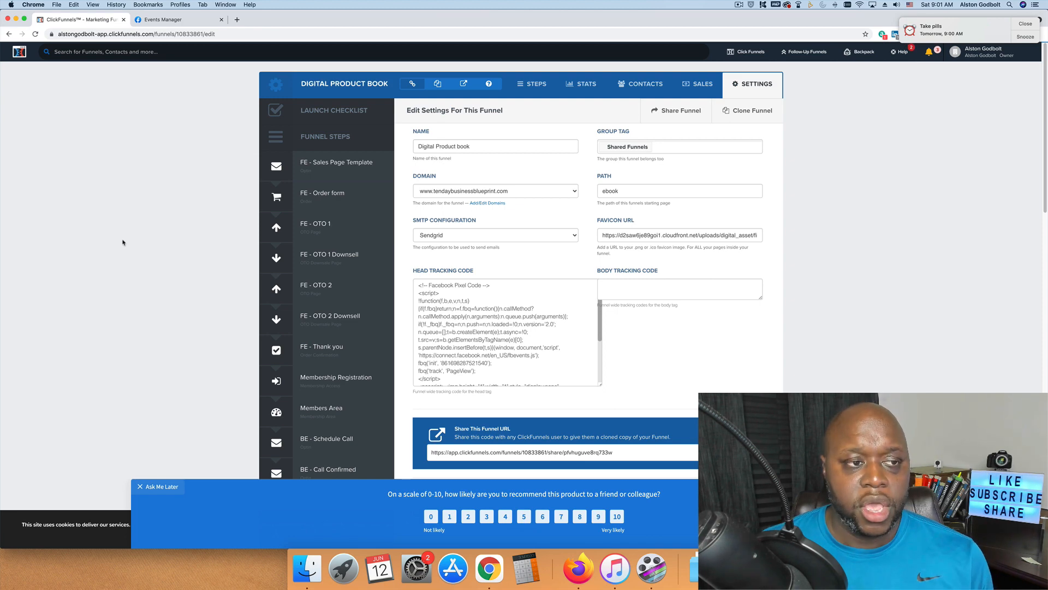
Step: Switch to Facebook Ads Manager and create a new campaign with the Conversions objective
key("ctrl+Tab")
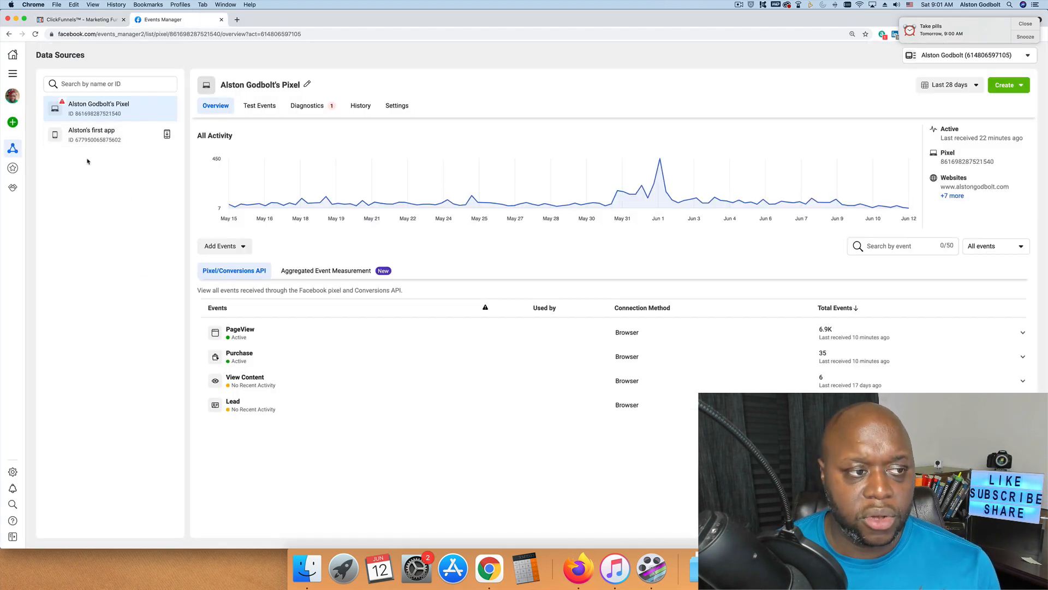
left_click(17, 75)
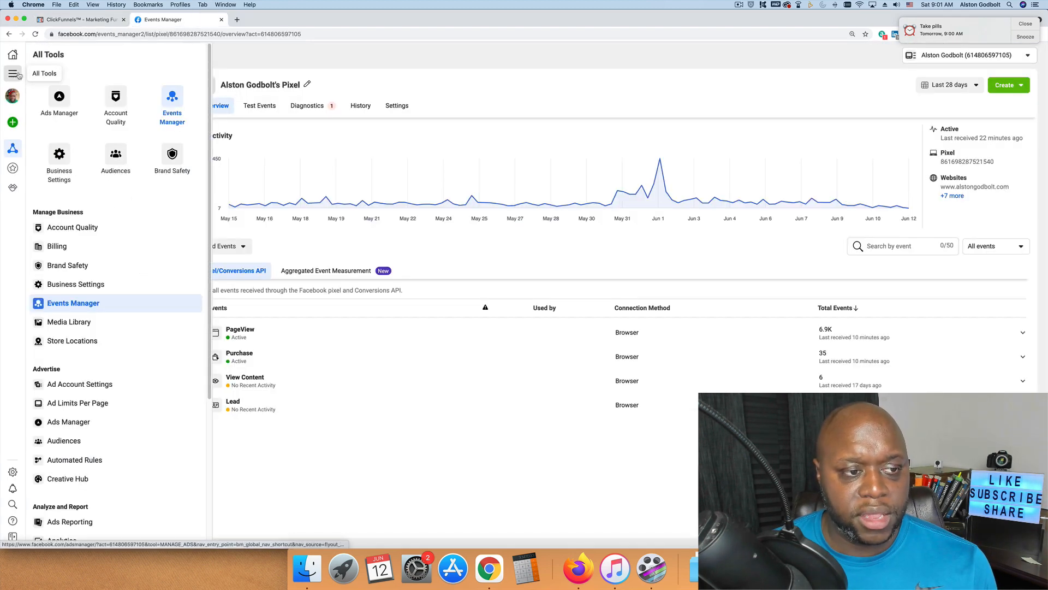
left_click(59, 101)
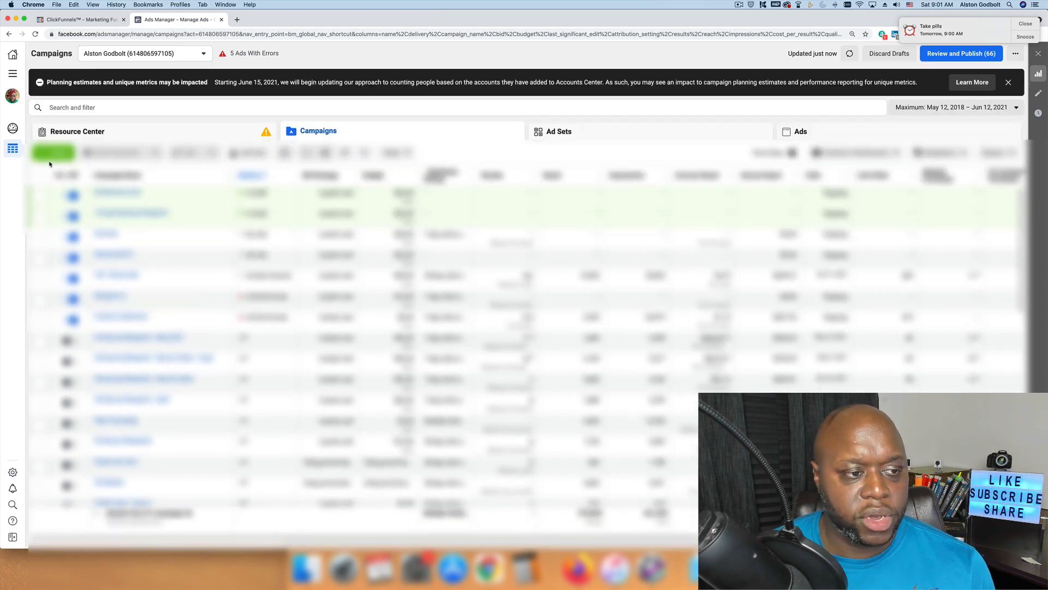
left_click(52, 154)
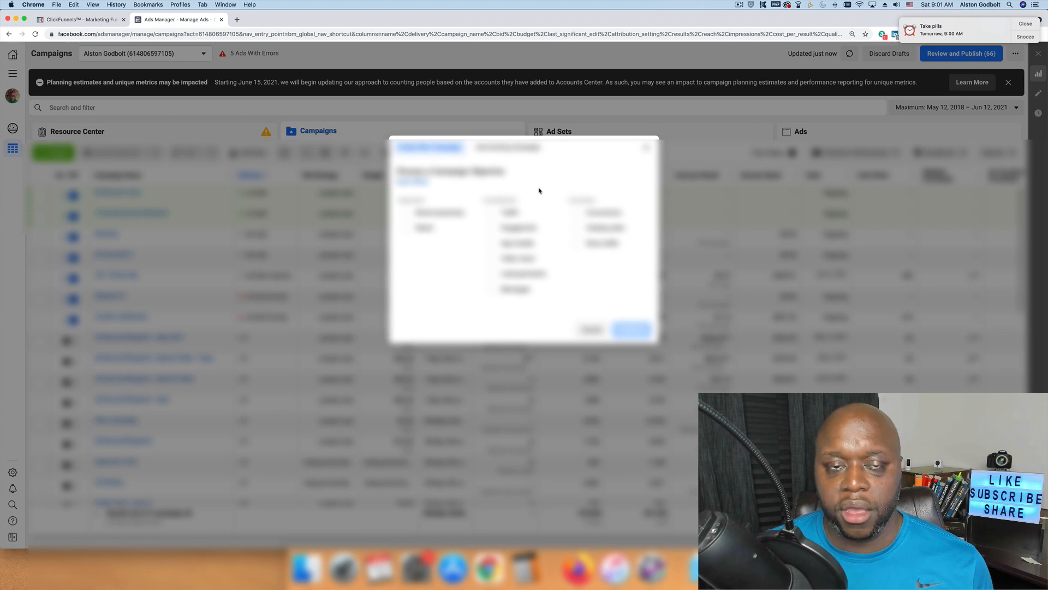
left_click(576, 215)
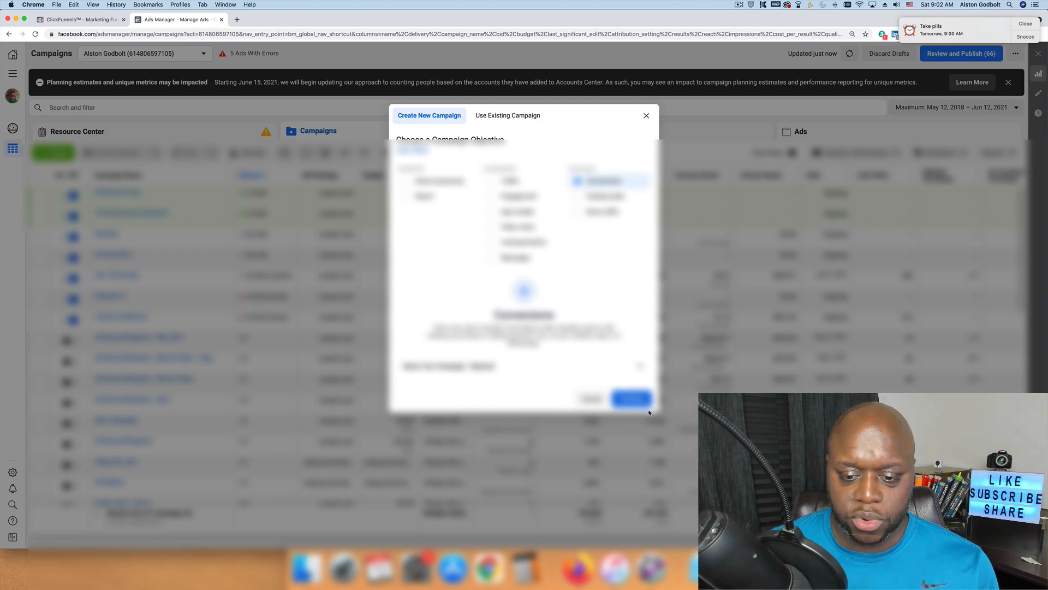
left_click(632, 399)
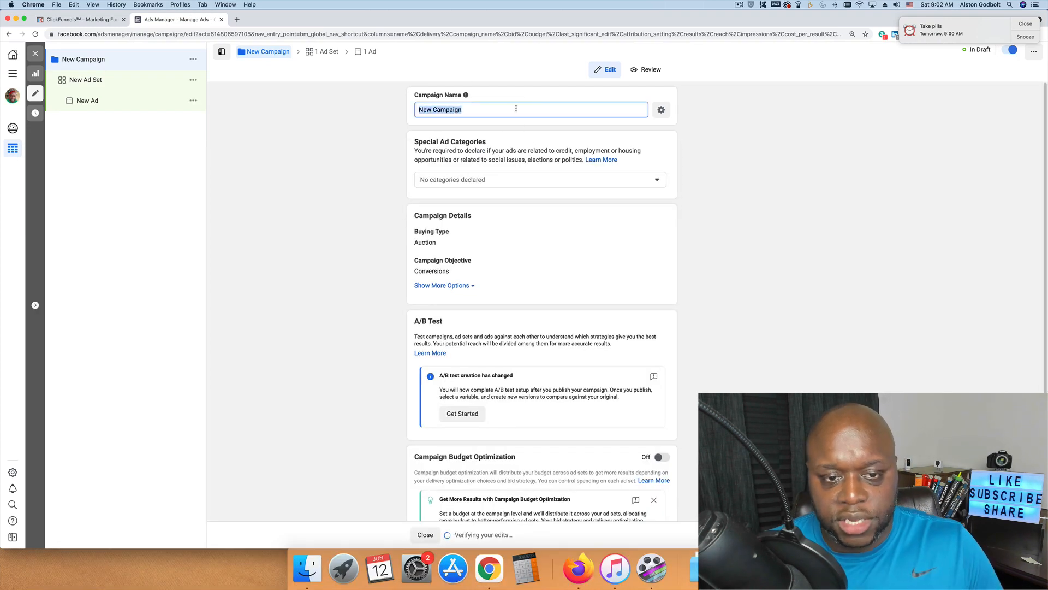
Step: Name the campaign YouTube and enable Campaign Budget Optimization for it
type("YouTube")
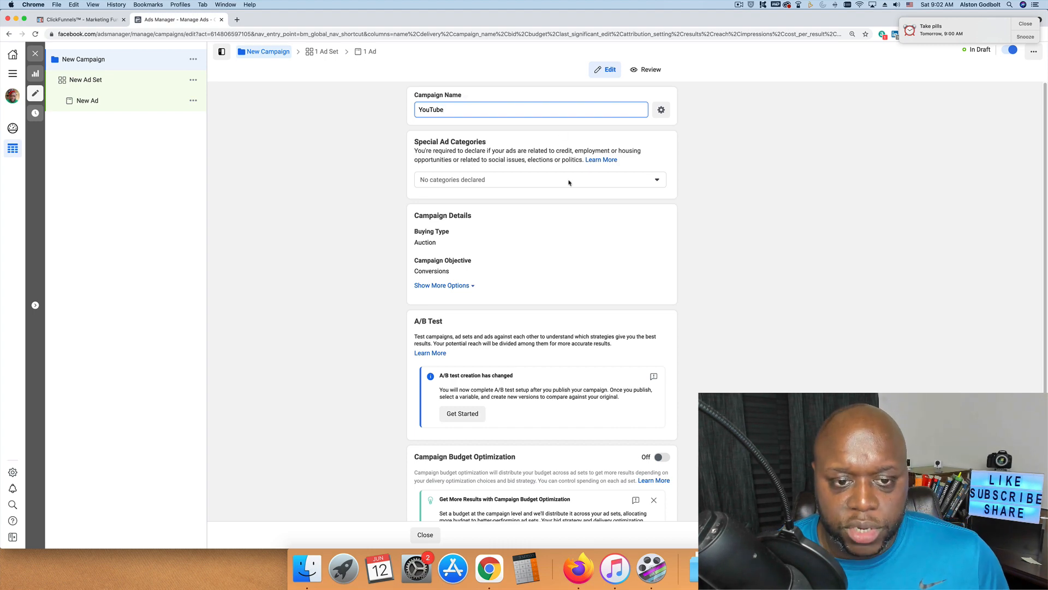
scroll(551, 267, "down", 2)
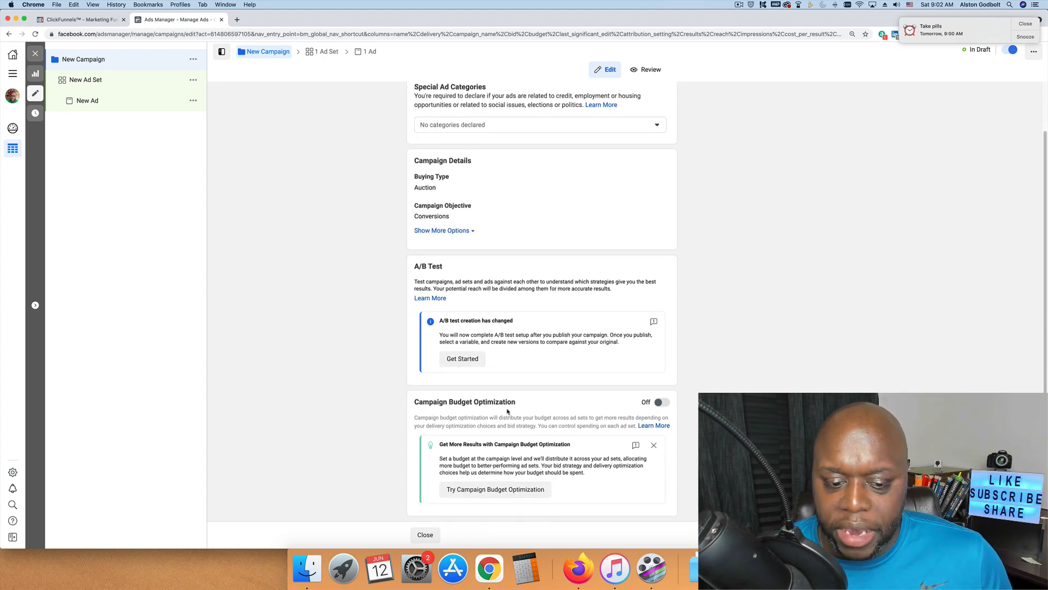
left_click(661, 402)
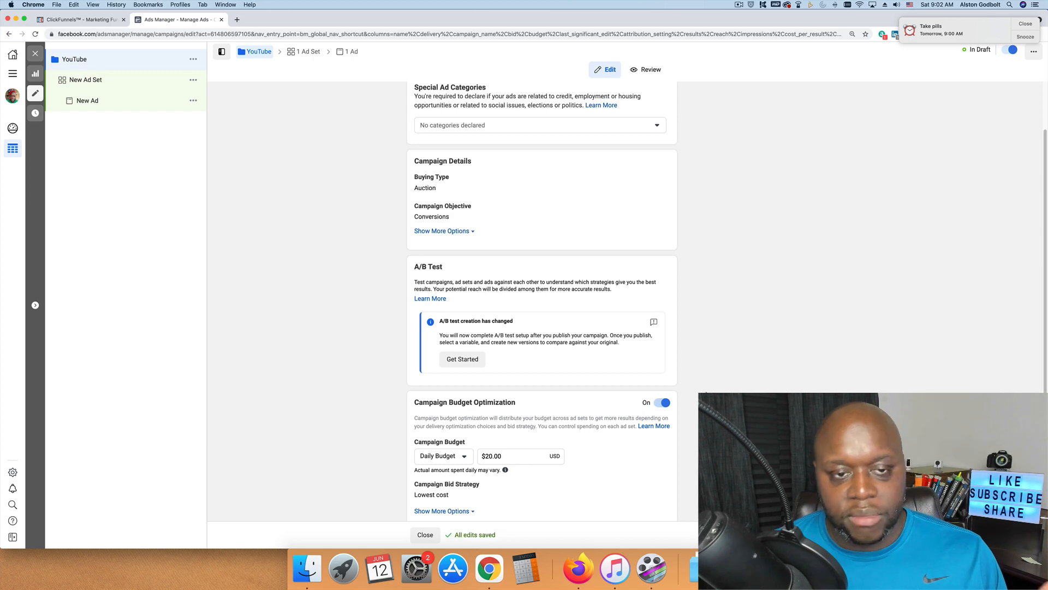
scroll(541, 300, "down", 1)
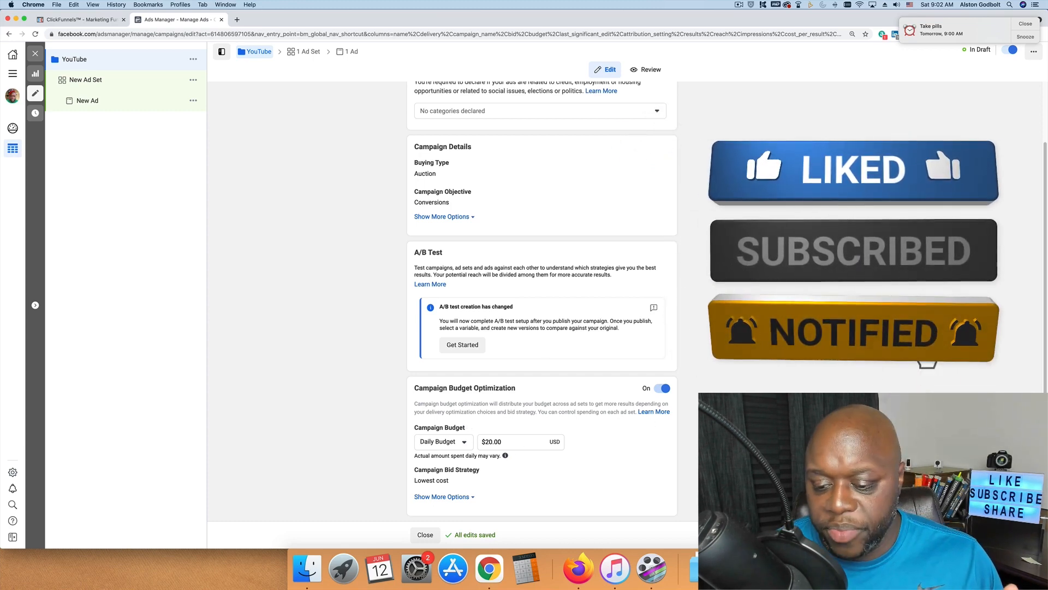
Step: Name the campaign's ad set "Org, planner, single mothers" and choose Purchase as its conversion event
left_click(136, 79)
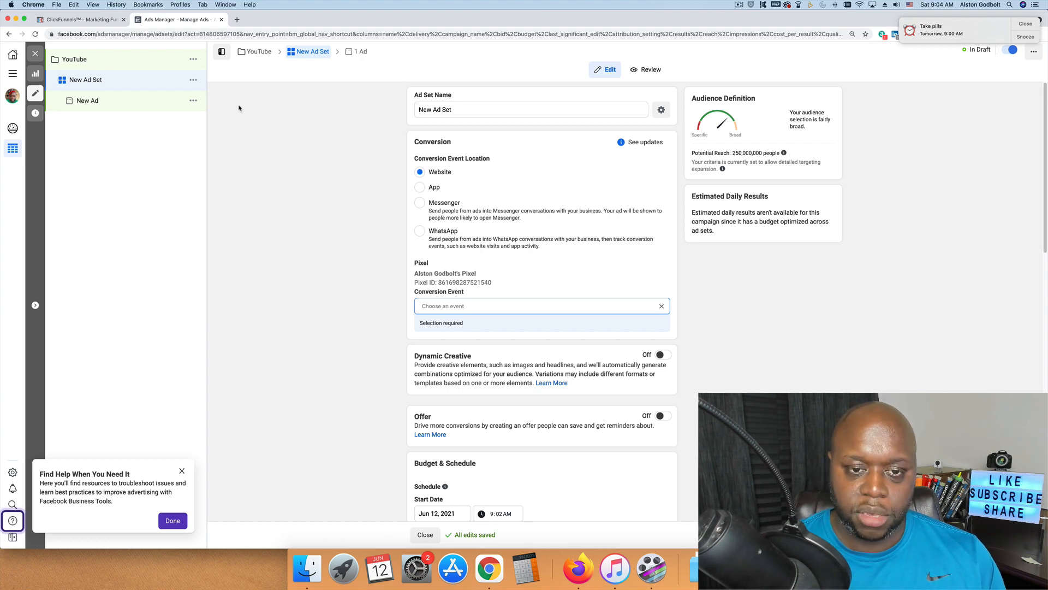
triple_click(435, 112)
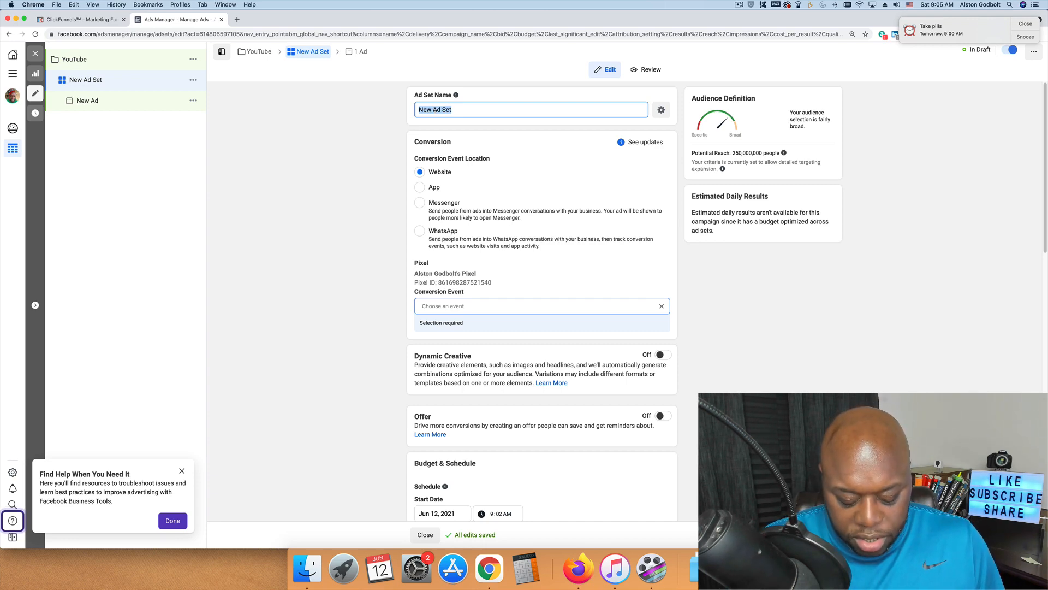
type("Org")
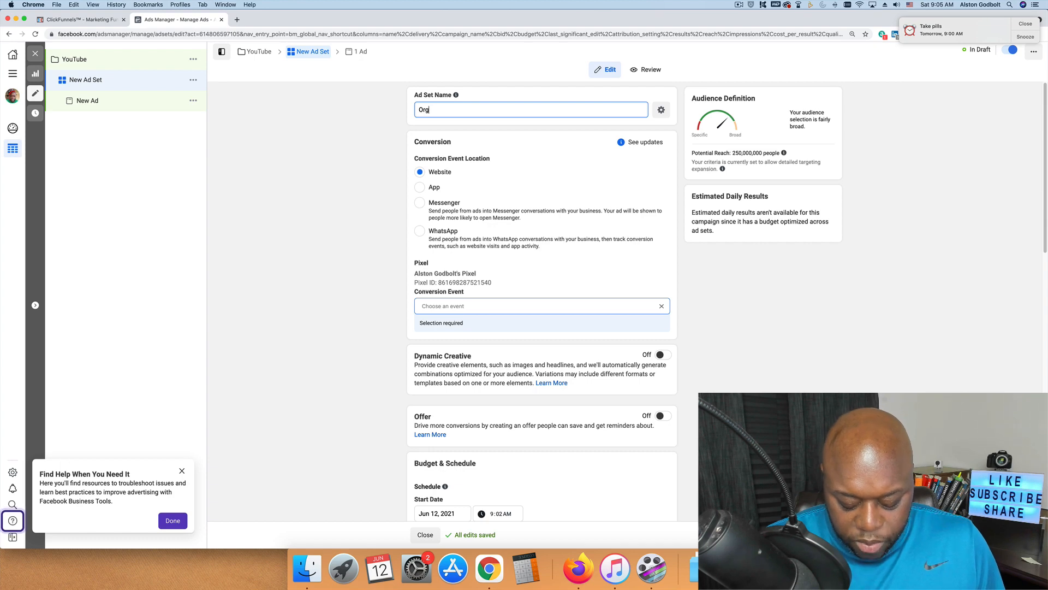
type(", planner, ")
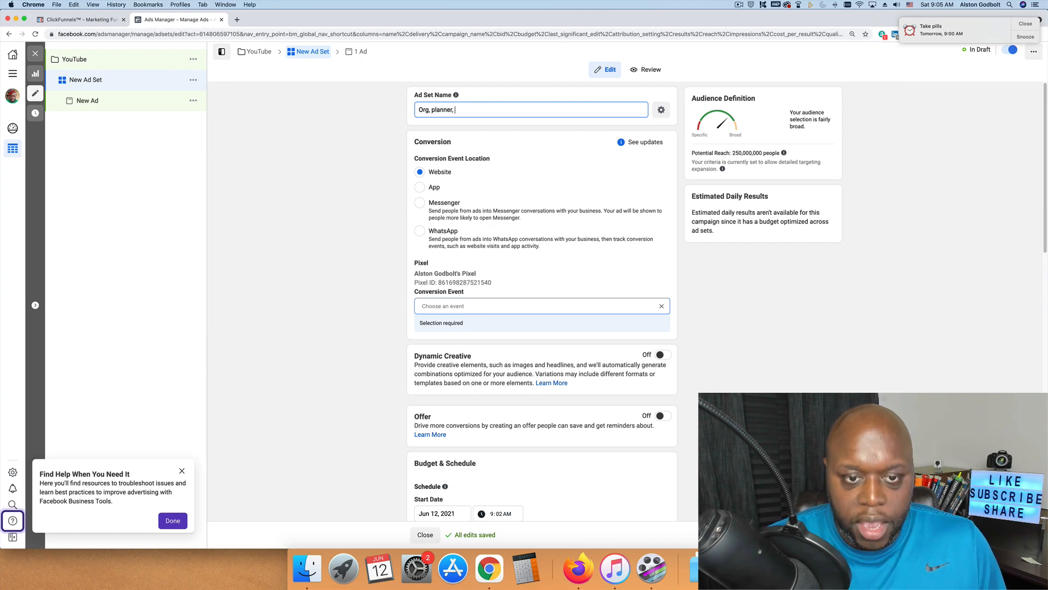
type("single ")
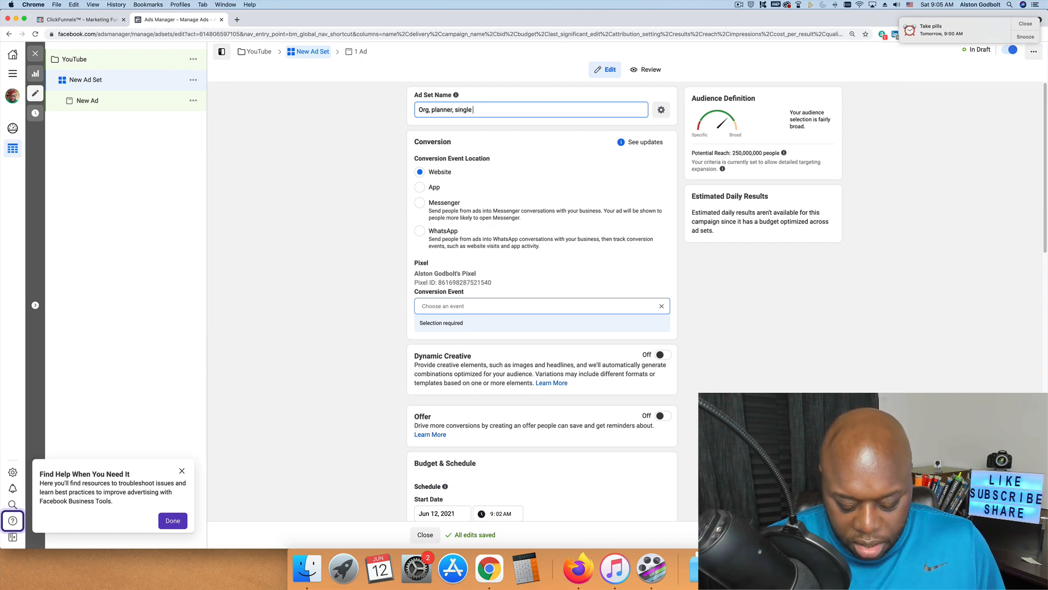
type("mothers")
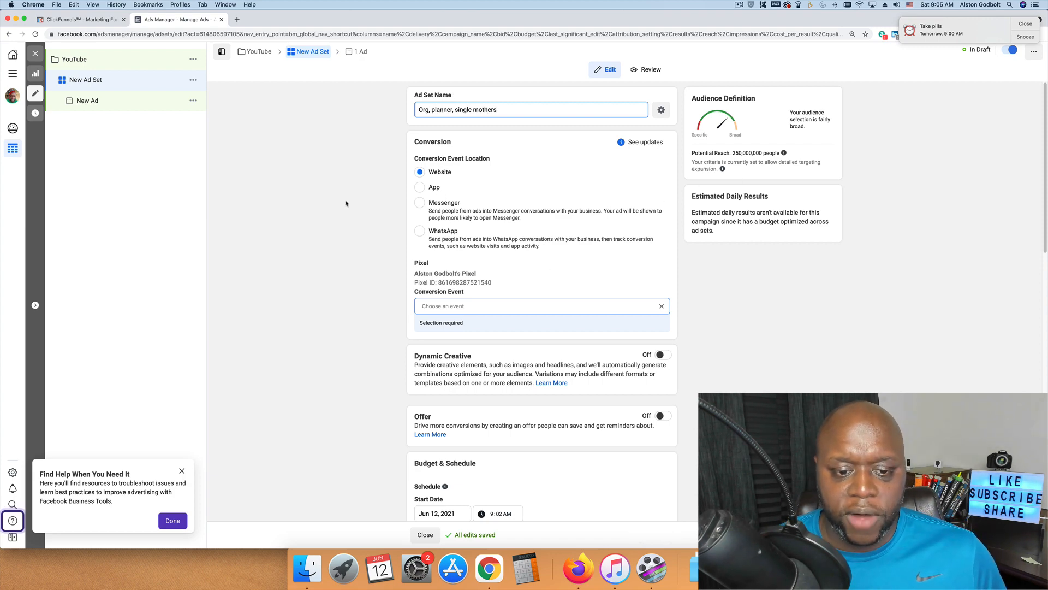
left_click(482, 306)
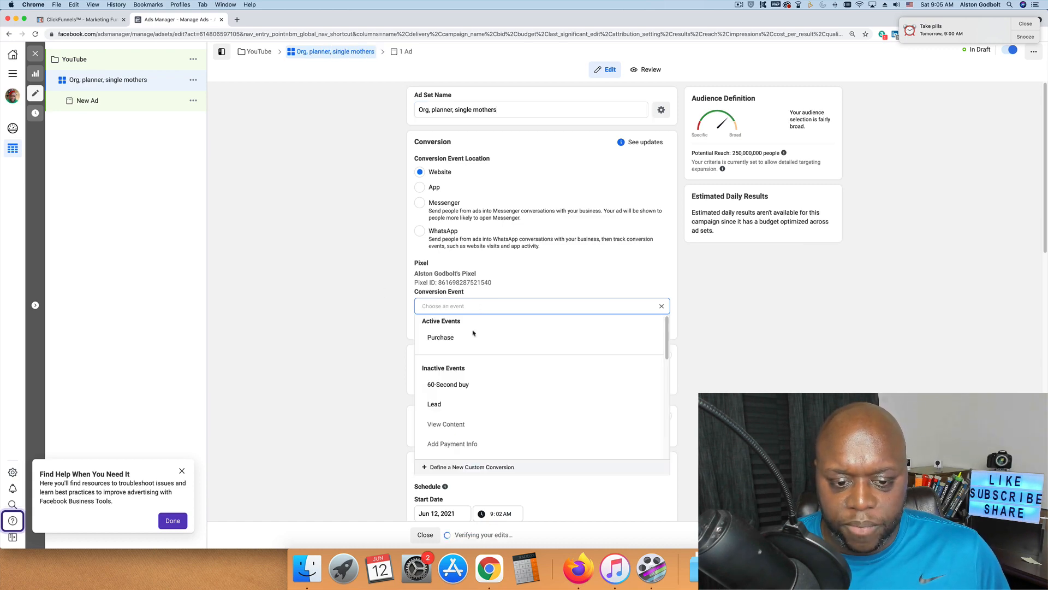
left_click(440, 335)
Step: Schedule the ad set to start on Jun 13, 2021 at 12:01 AM
scroll(368, 311, "down", 5)
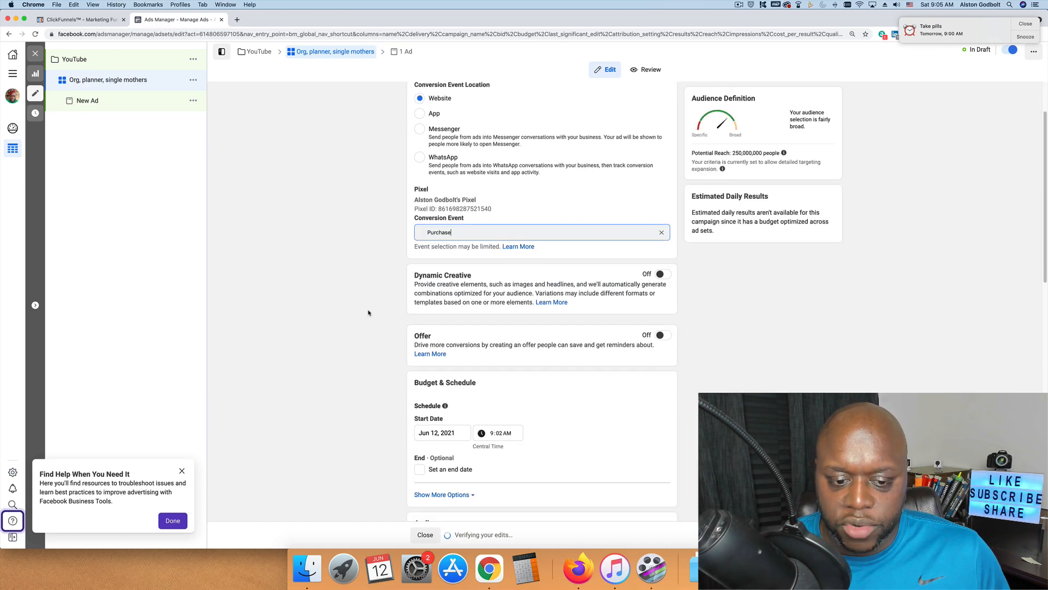
scroll(368, 312, "down", 3)
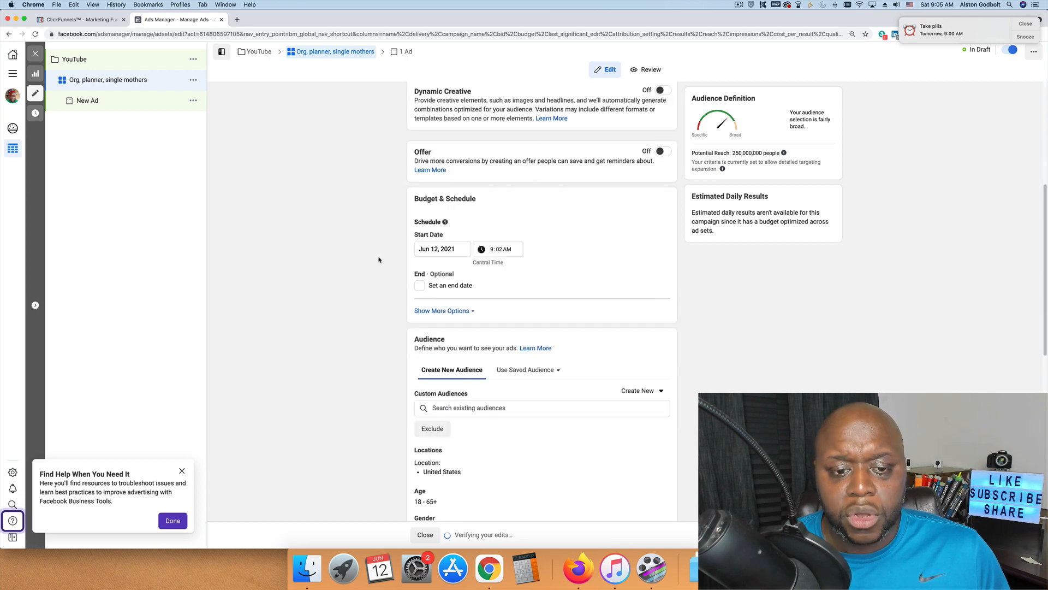
left_click(435, 249)
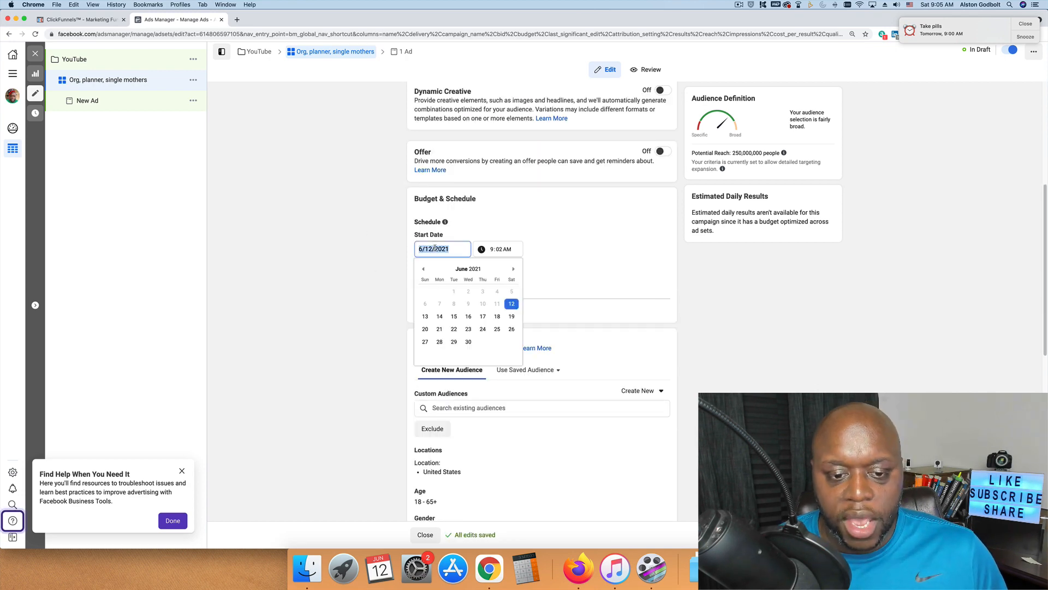
left_click(428, 317)
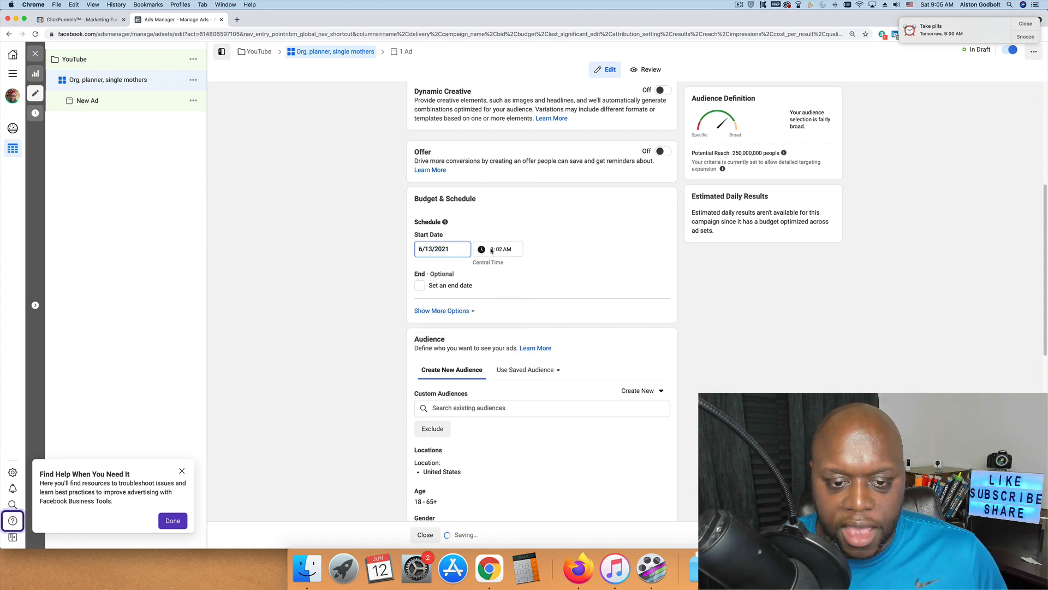
left_click(492, 250)
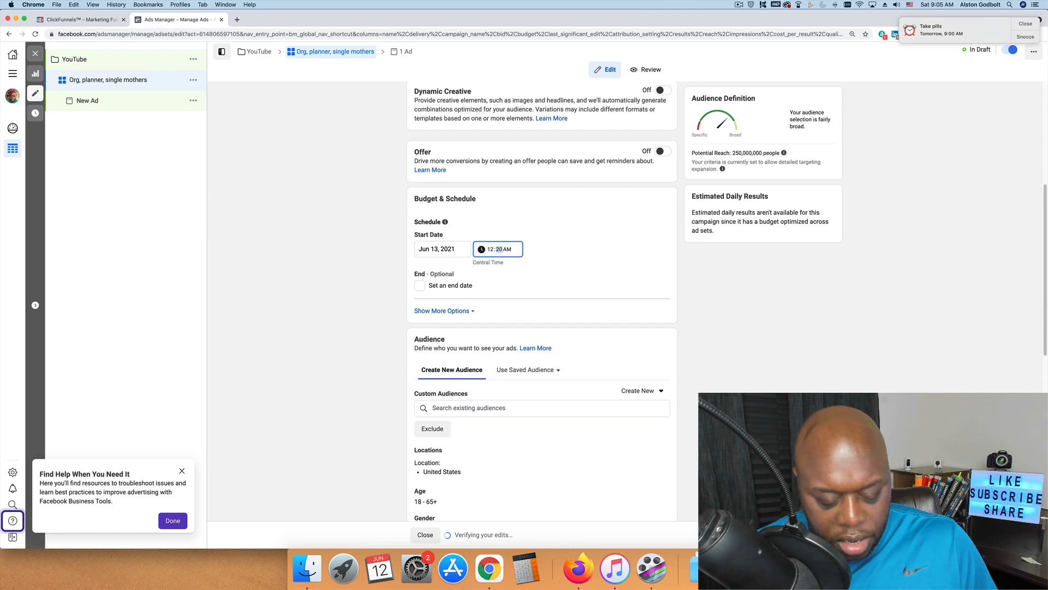
left_click(389, 303)
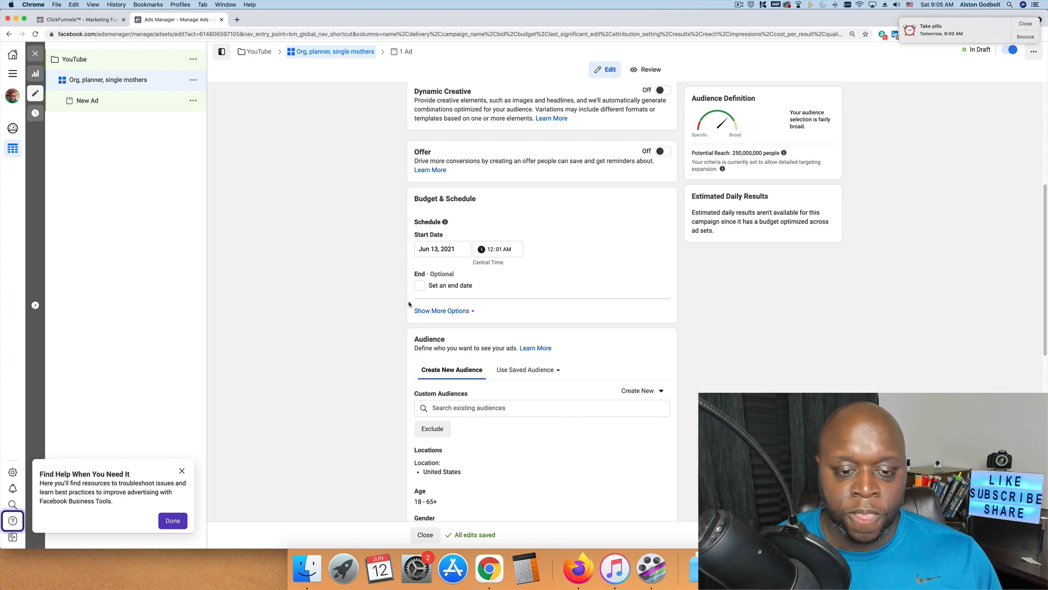
Step: Enable an end date for the ad set and set it to Jun 23, 2021 at 11:59 PM
left_click(419, 286)
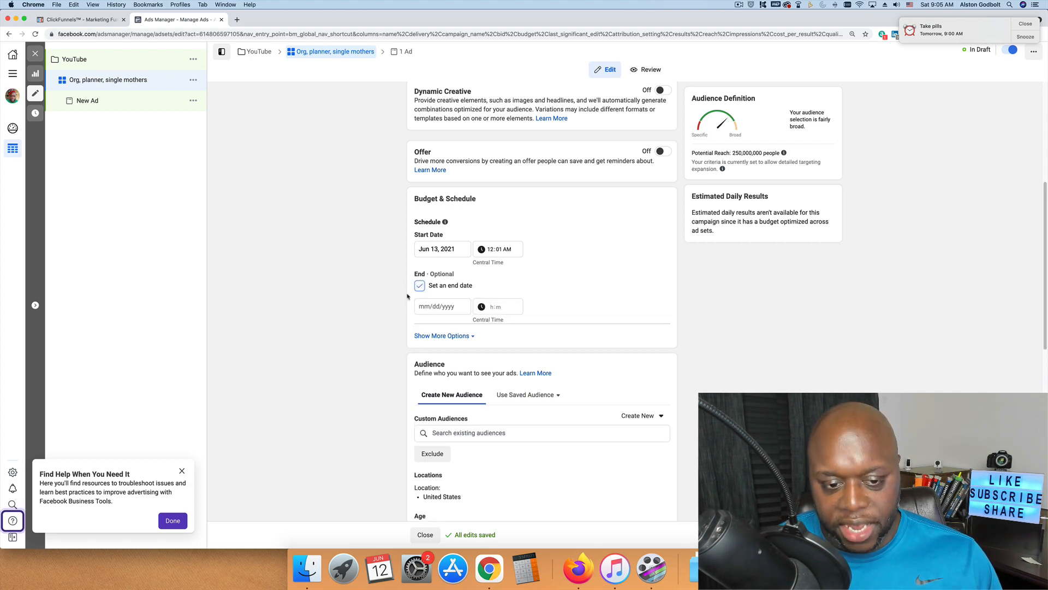
left_click(421, 306)
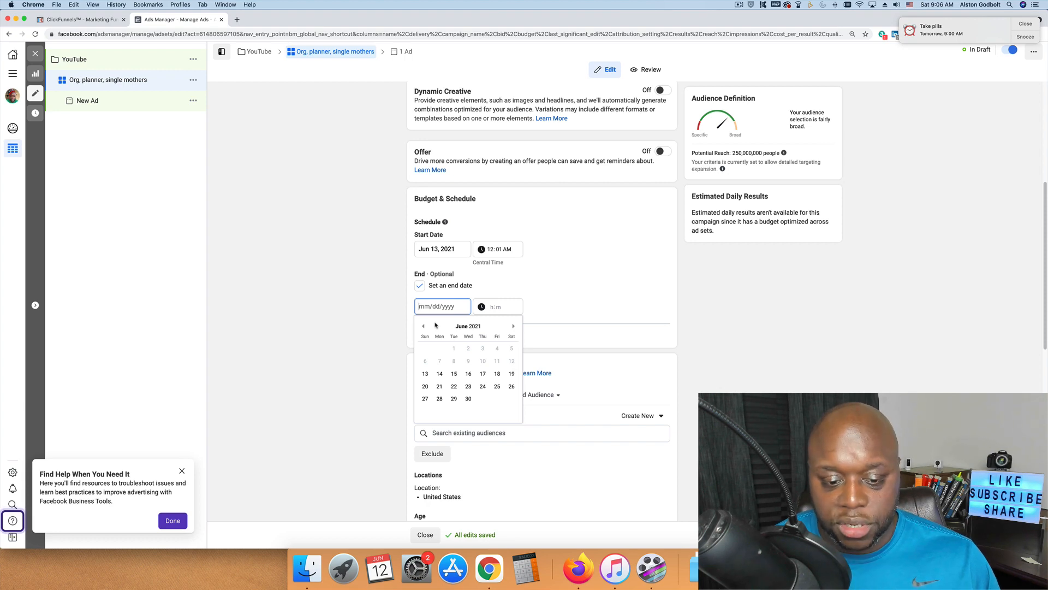
left_click(468, 386)
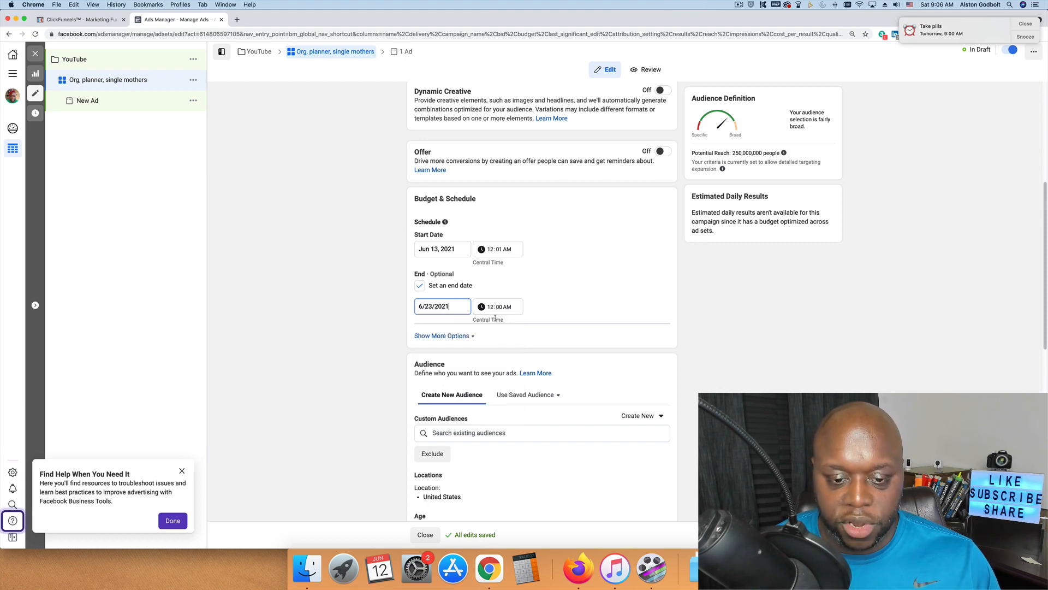
left_click(497, 308)
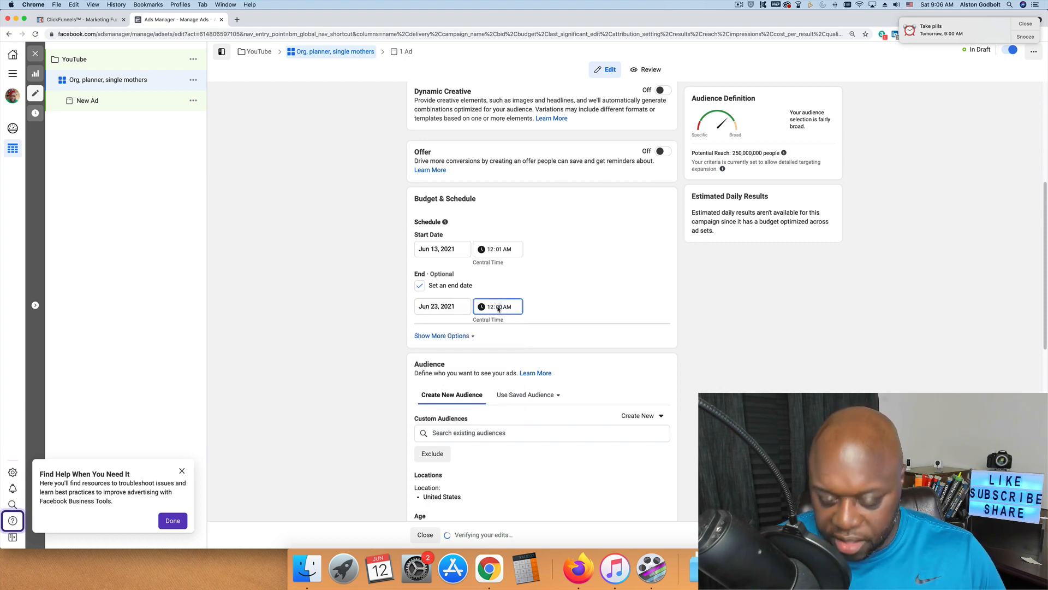
key("Down")
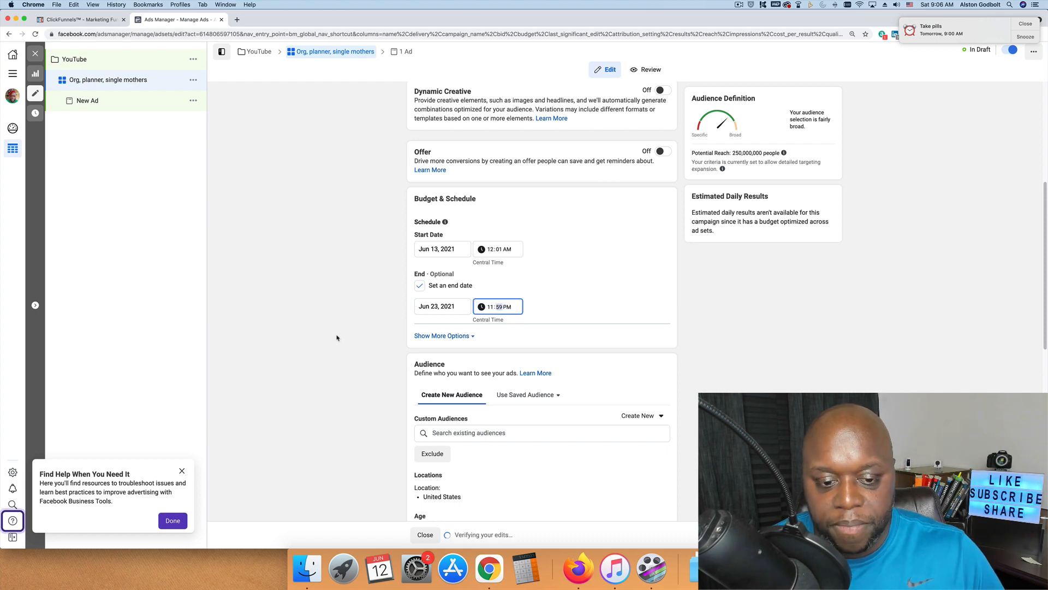
Step: Open the ad set's audience locations for editing and search for United Kingdom
left_click(337, 338)
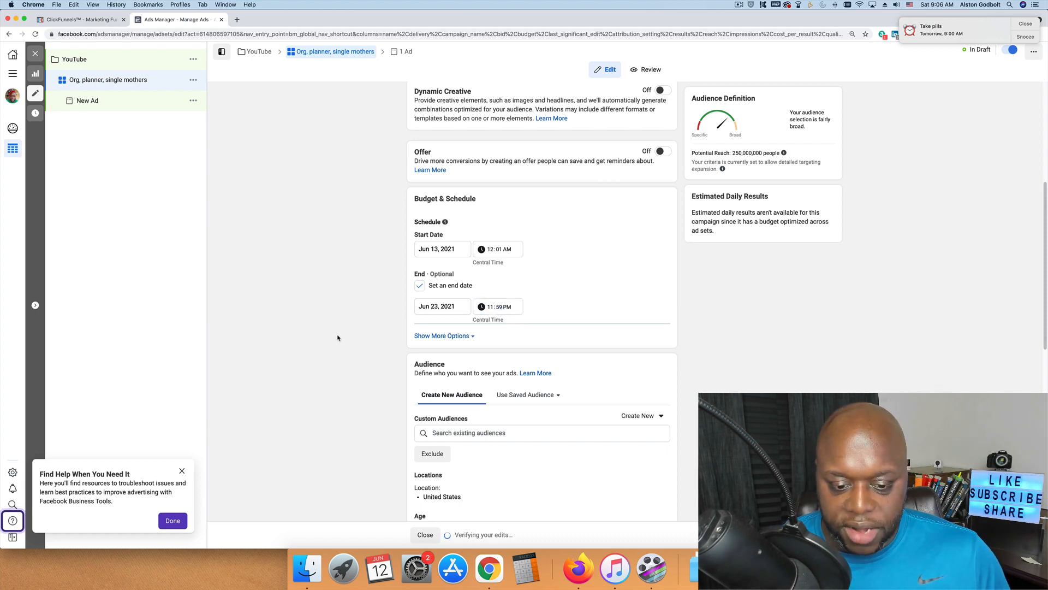
scroll(337, 338, "down", 9)
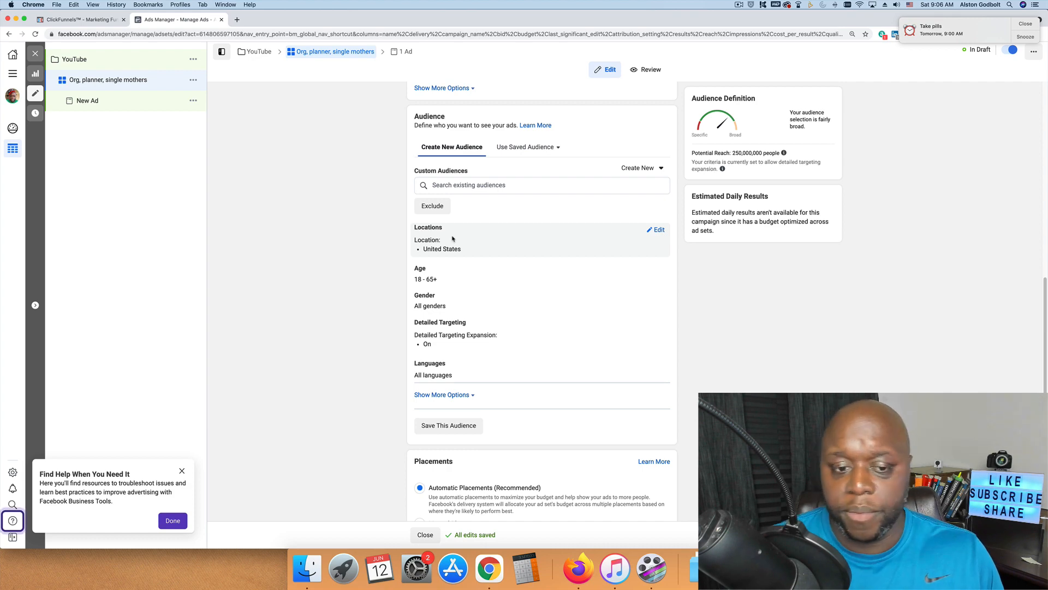
left_click(657, 230)
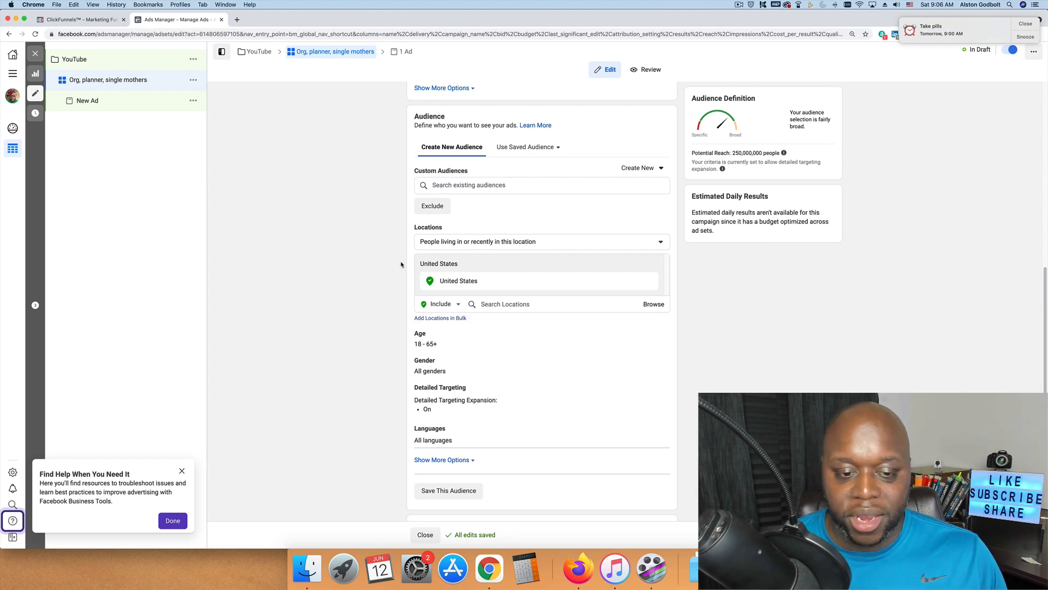
left_click(555, 245)
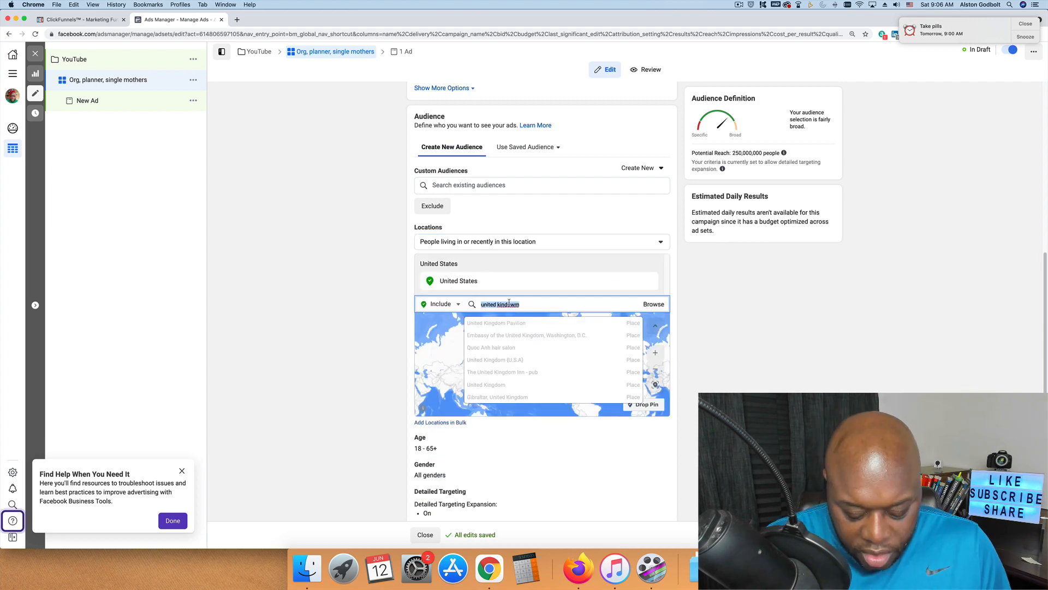
type("united kingdom")
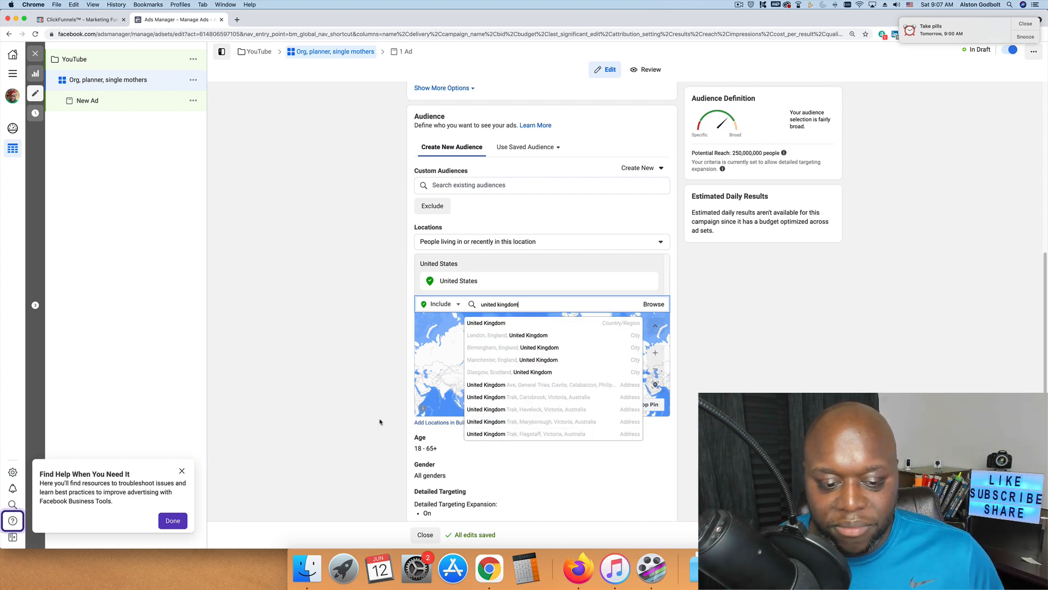
left_click(302, 377)
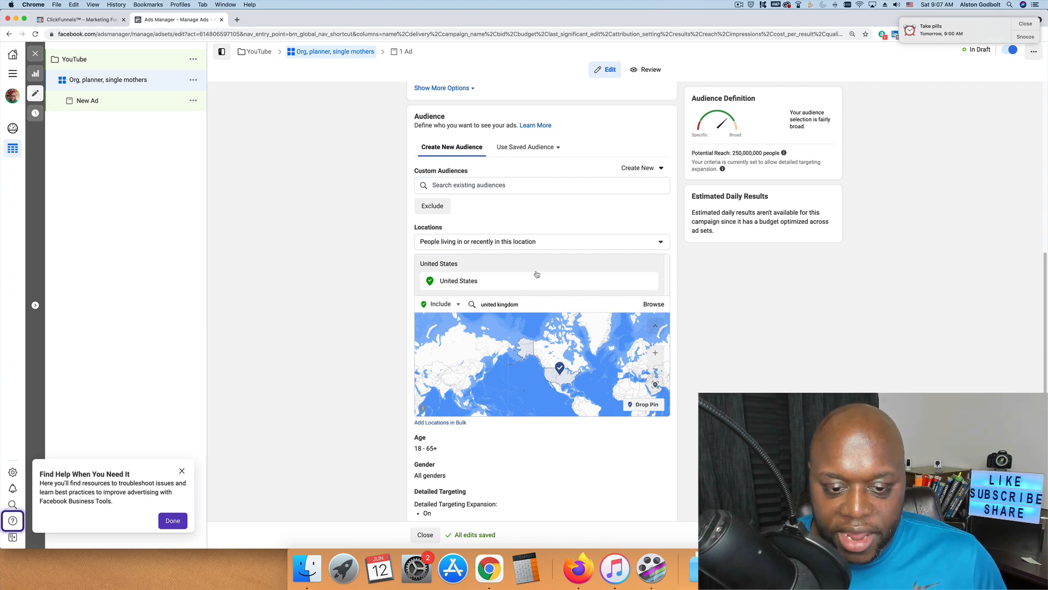
Step: Open Detailed Targeting for editing, search it for "planner" and look through the matching options
scroll(417, 309, "down", 3)
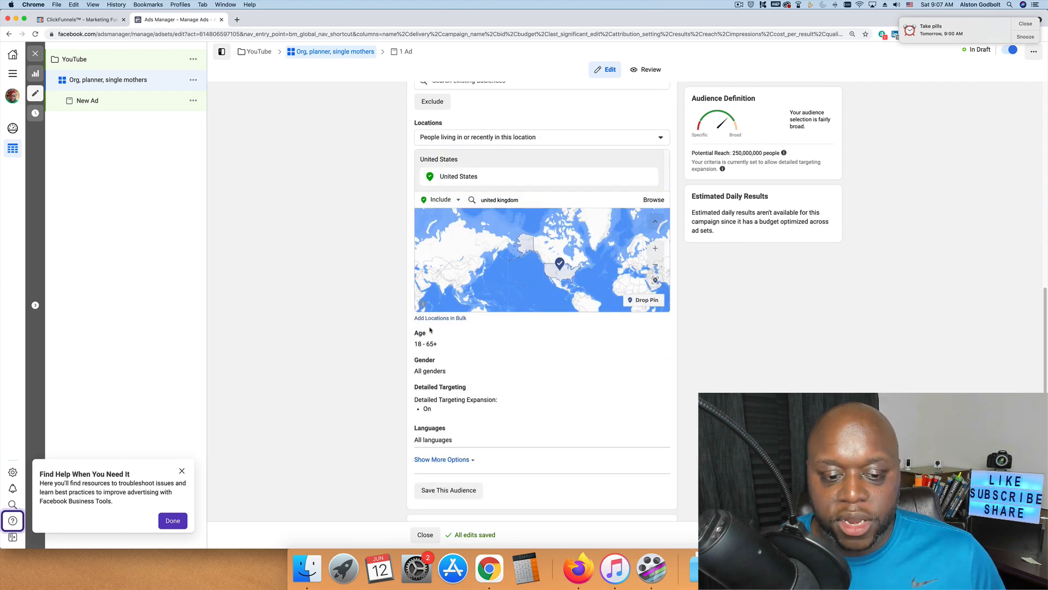
mouse_move(419, 334)
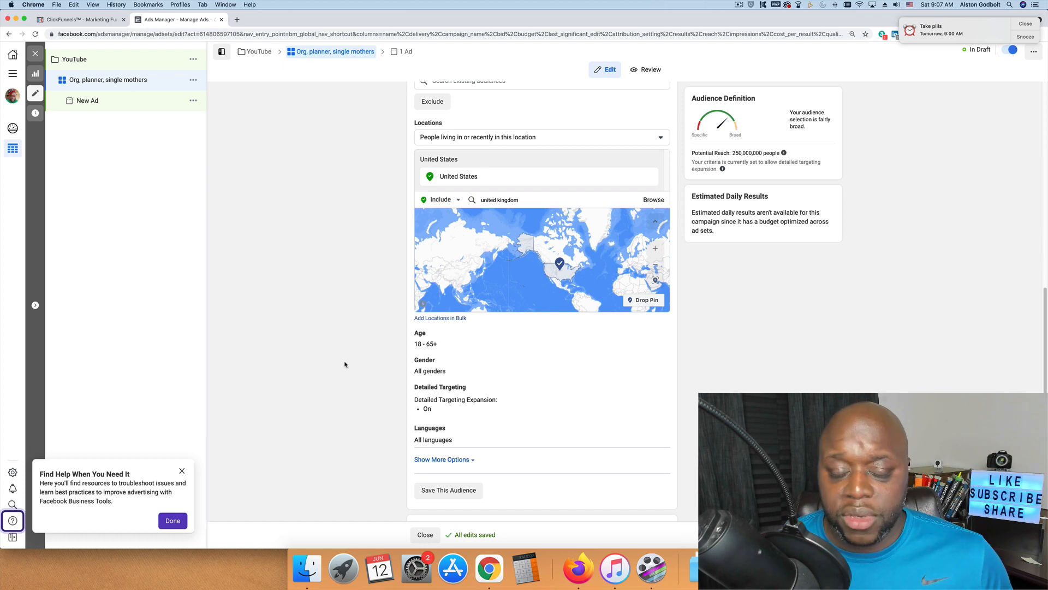
scroll(357, 381, "down", 1)
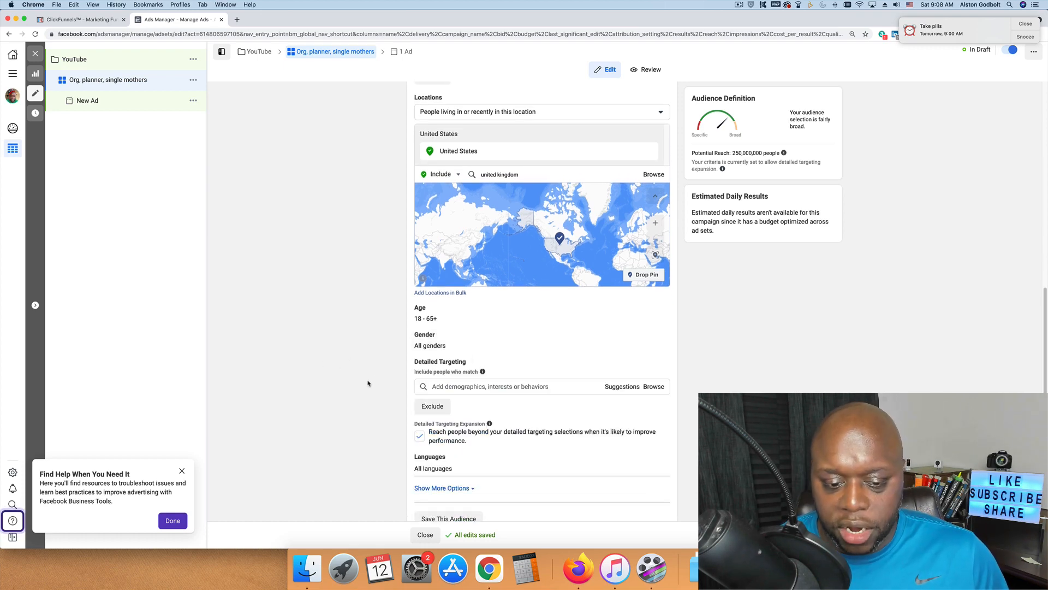
scroll(369, 382, "down", 4)
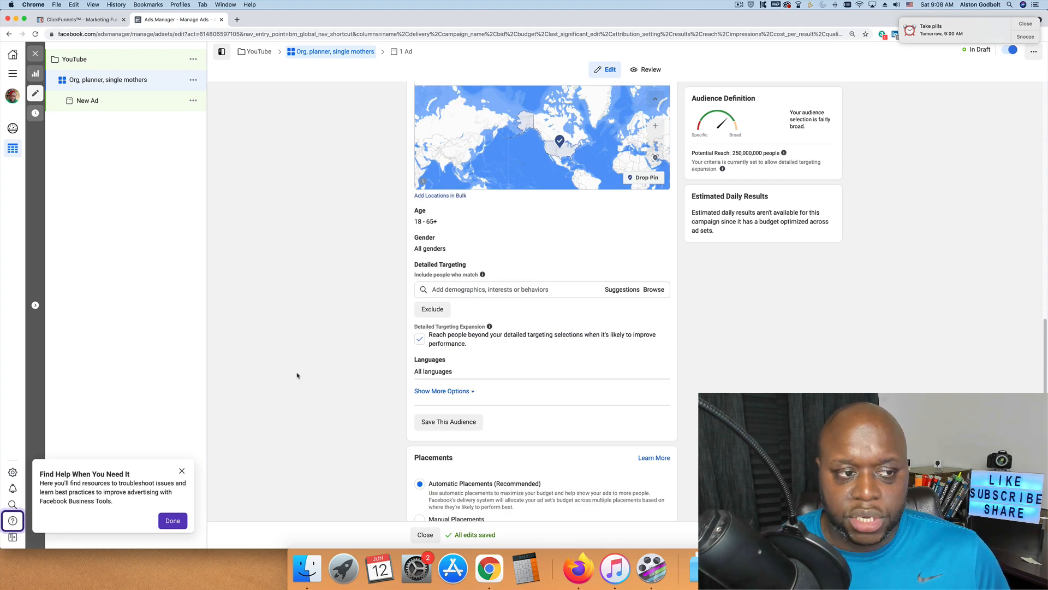
left_click(469, 288)
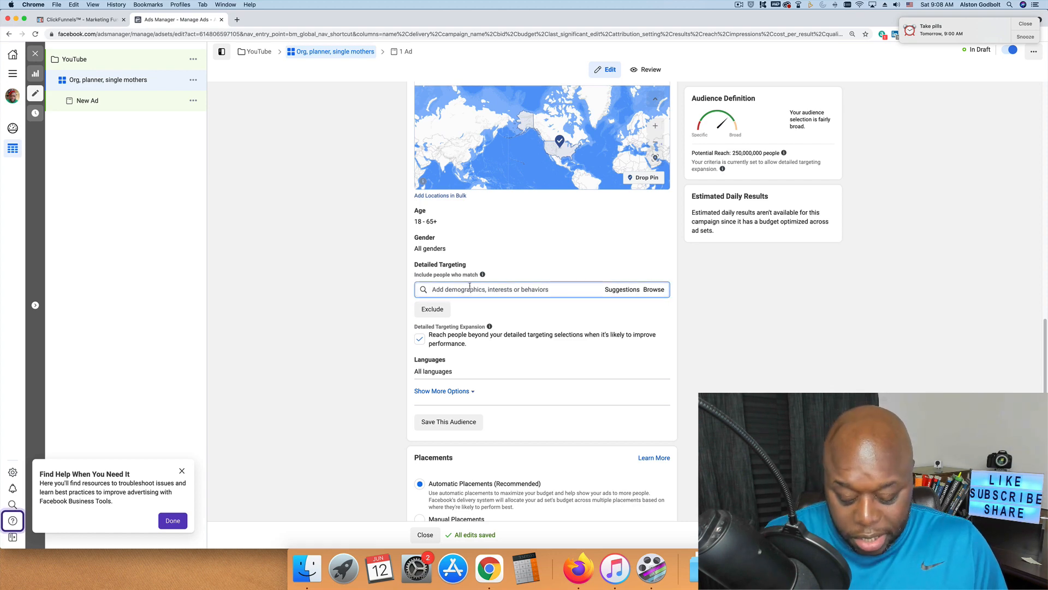
type("planner")
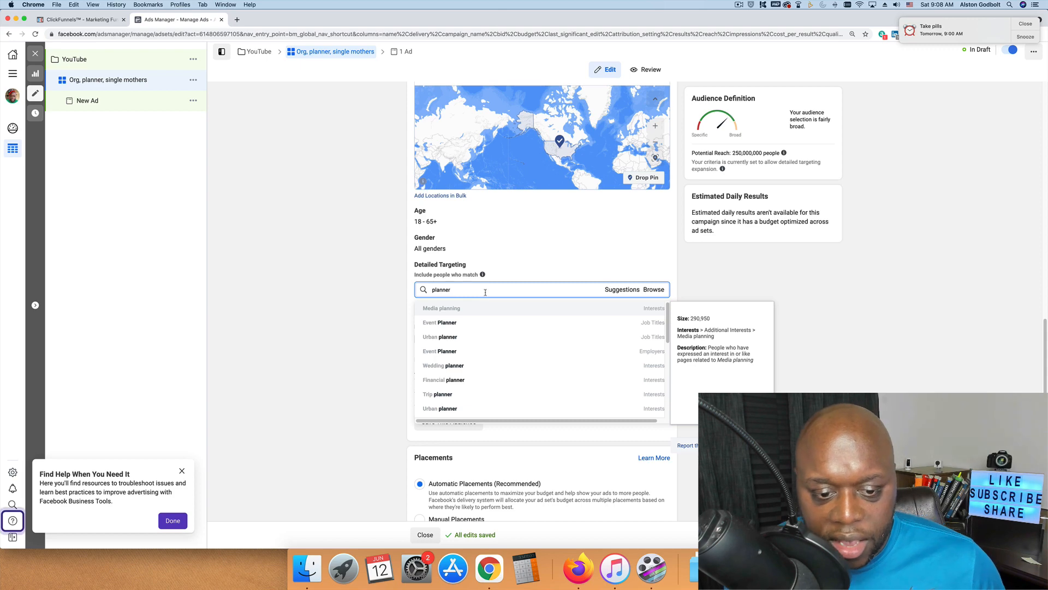
scroll(496, 371, "down", 1)
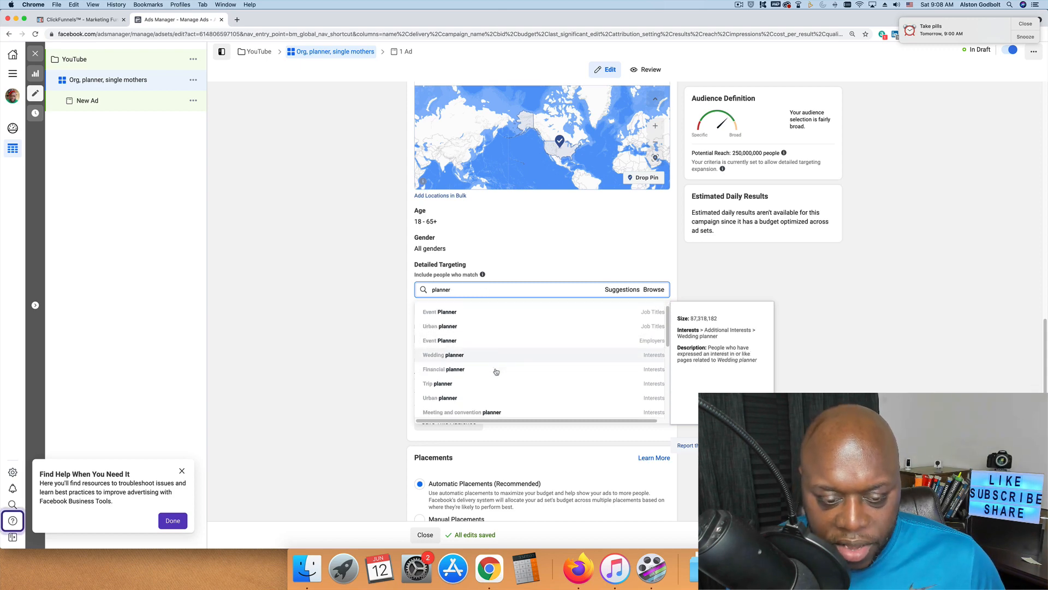
scroll(496, 373, "down", 1)
scroll(497, 375, "down", 3)
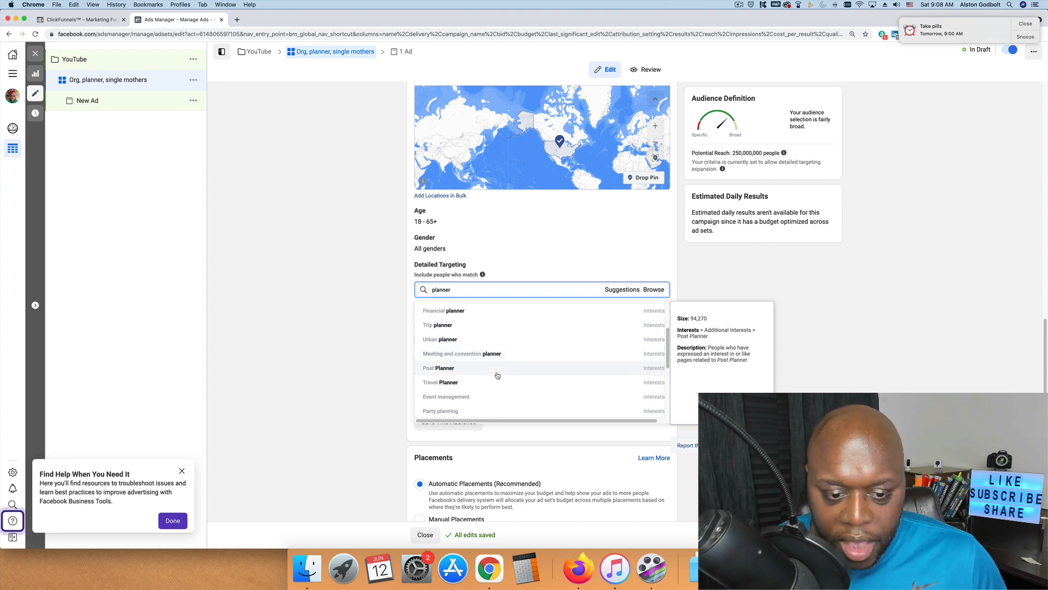
scroll(517, 378, "down", 1)
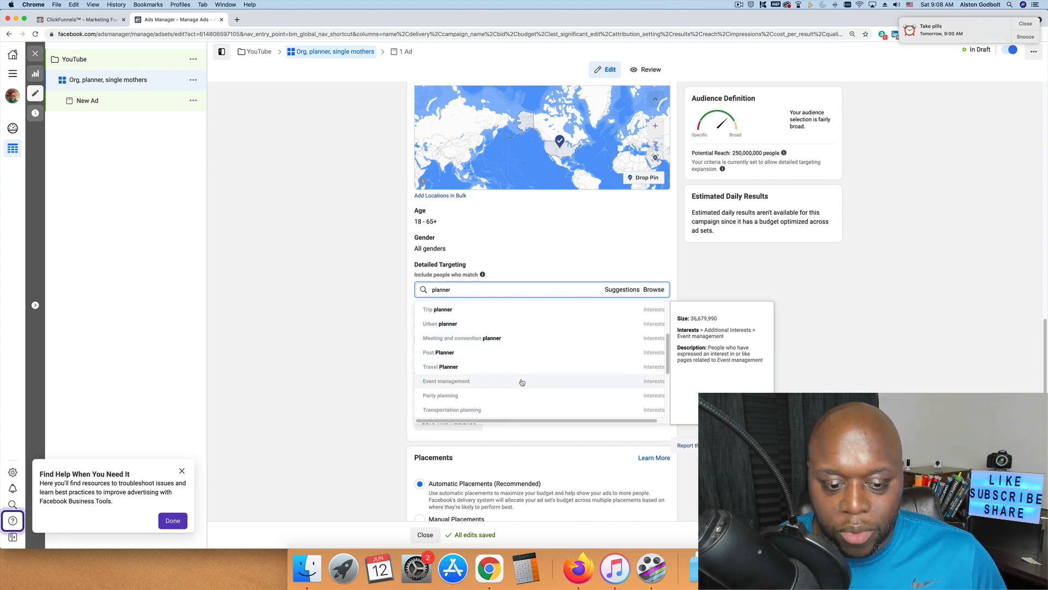
Step: Search Detailed Targeting for "etsy" and add the Etsy entry from the interests category
double_click(464, 287)
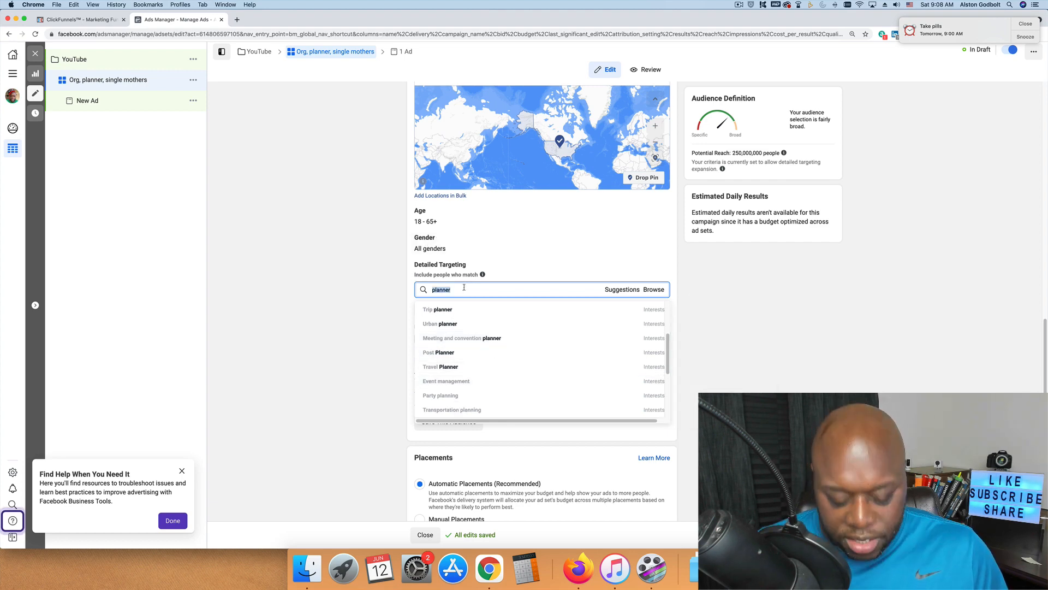
type("etsy")
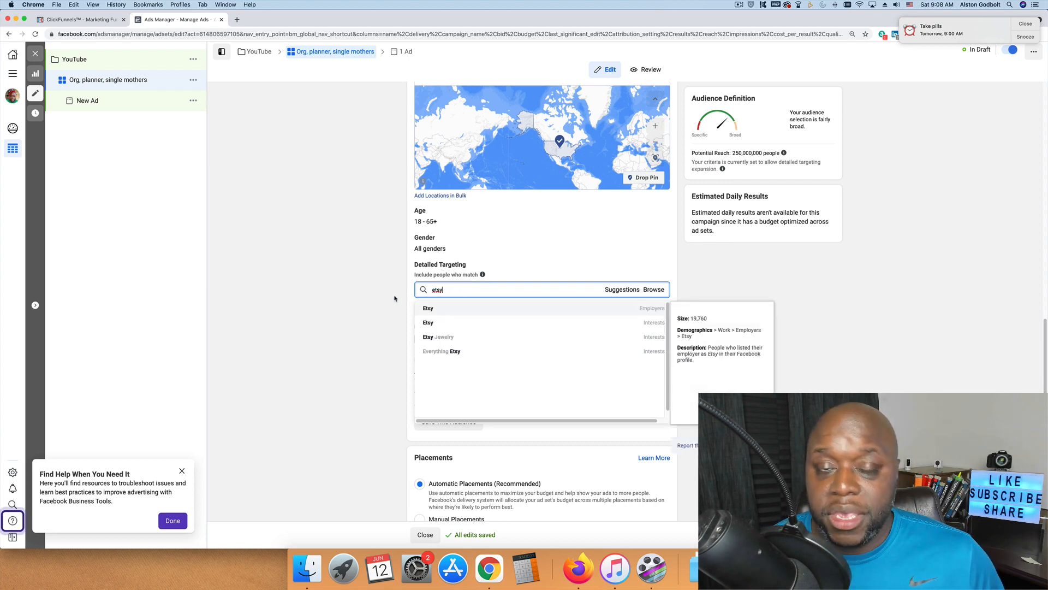
key("Down")
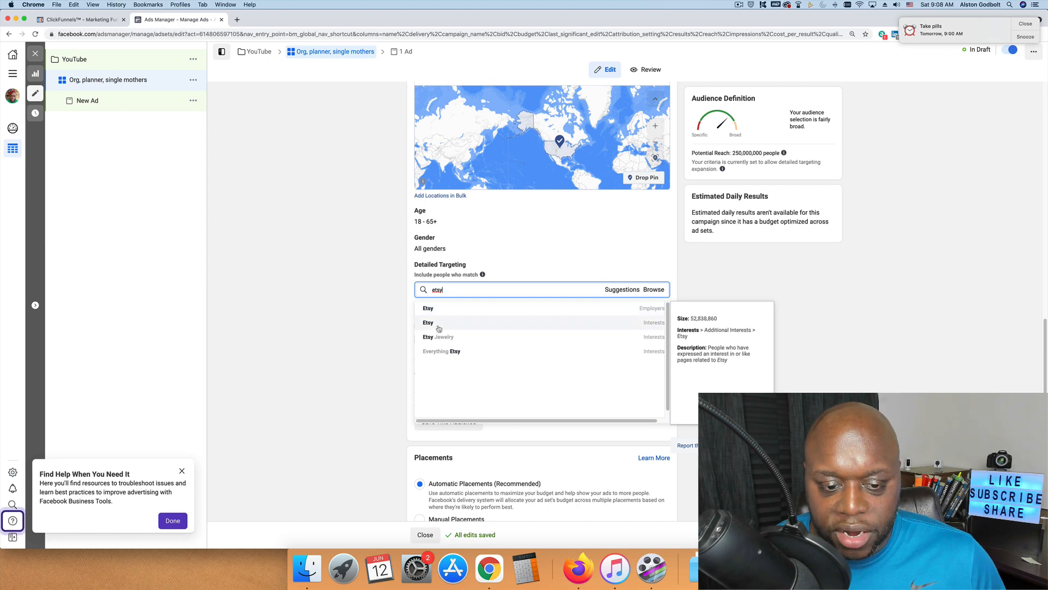
key("Return")
left_click(352, 320)
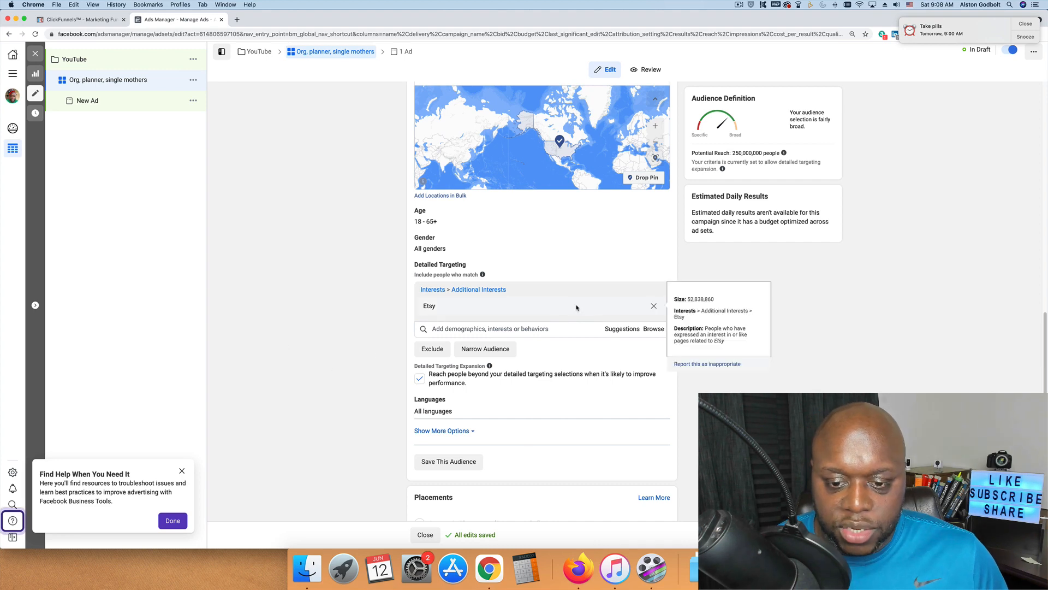
Step: Add the suggested interest Do it yourself (DIY) to Detailed Targeting and look through the further suggestions
left_click(622, 330)
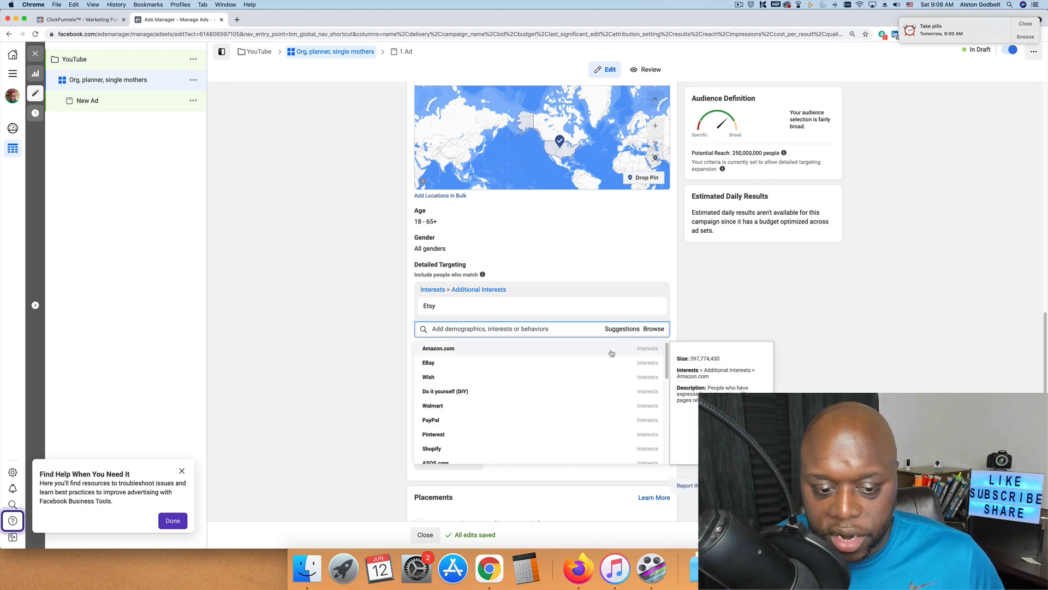
scroll(595, 367, "down", 1)
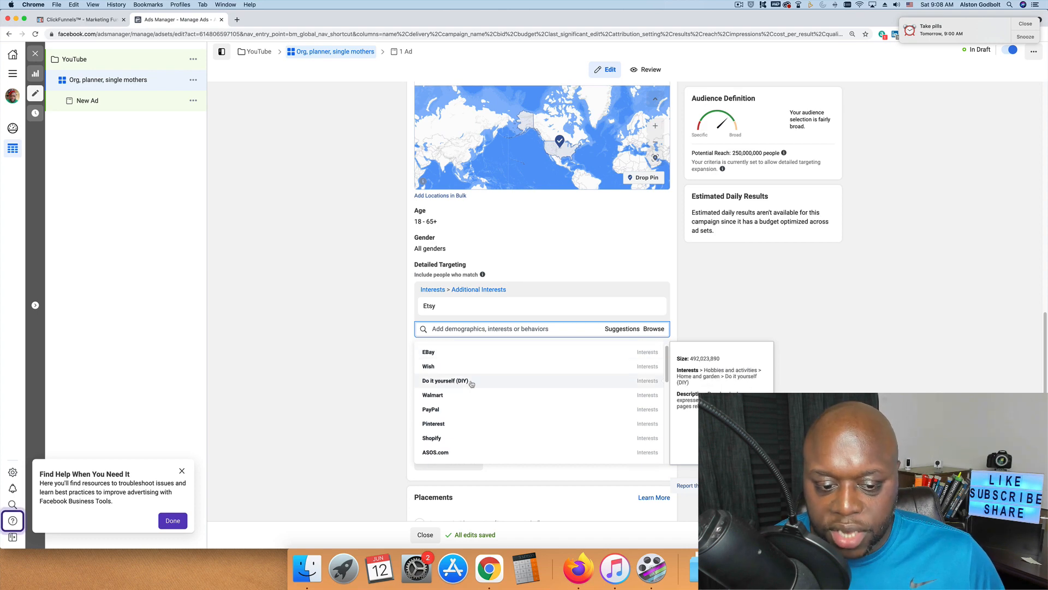
left_click(471, 382)
scroll(556, 429, "down", 3)
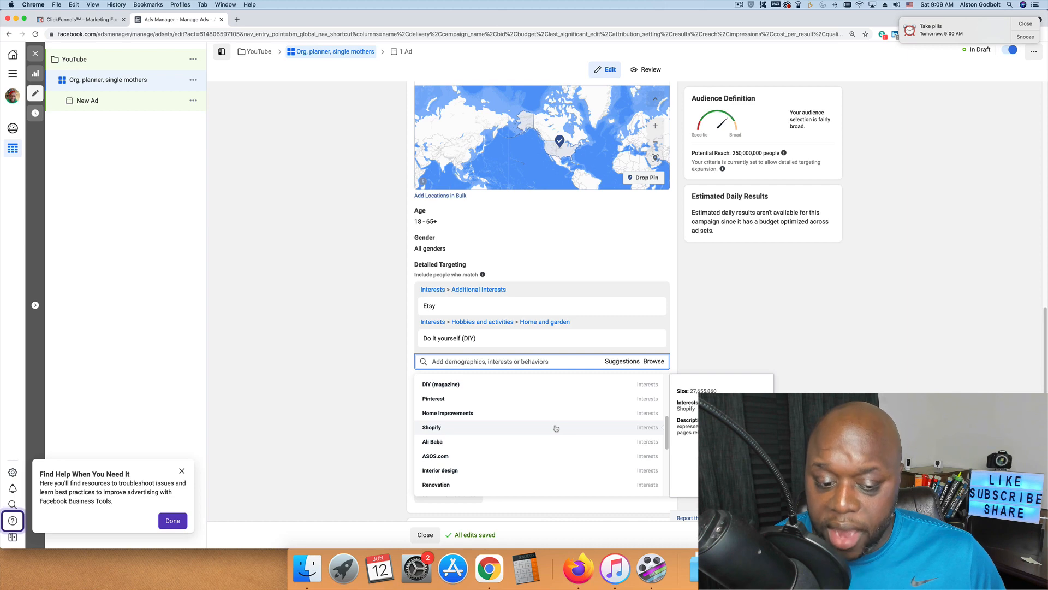
scroll(556, 428, "down", 2)
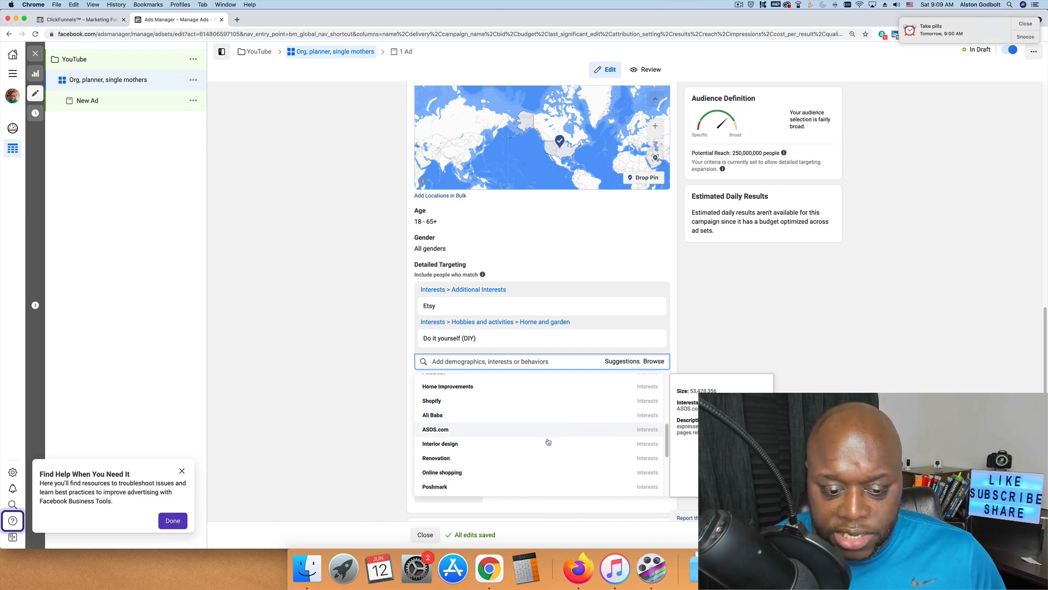
scroll(546, 450, "down", 1)
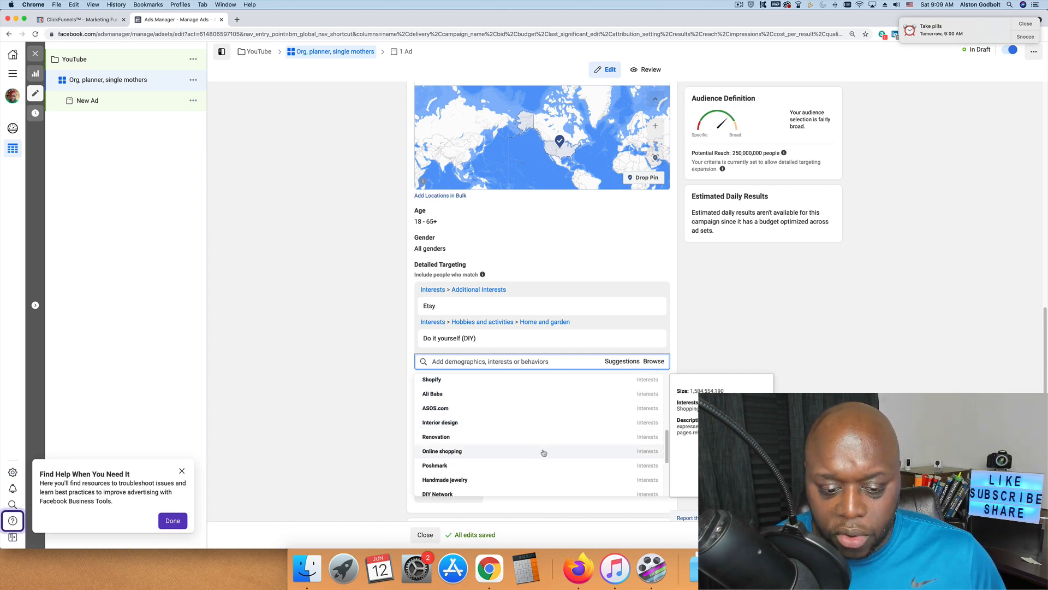
Step: Search Detailed Targeting for "organization" and for "digital planner", examining the matching options
left_click(492, 362)
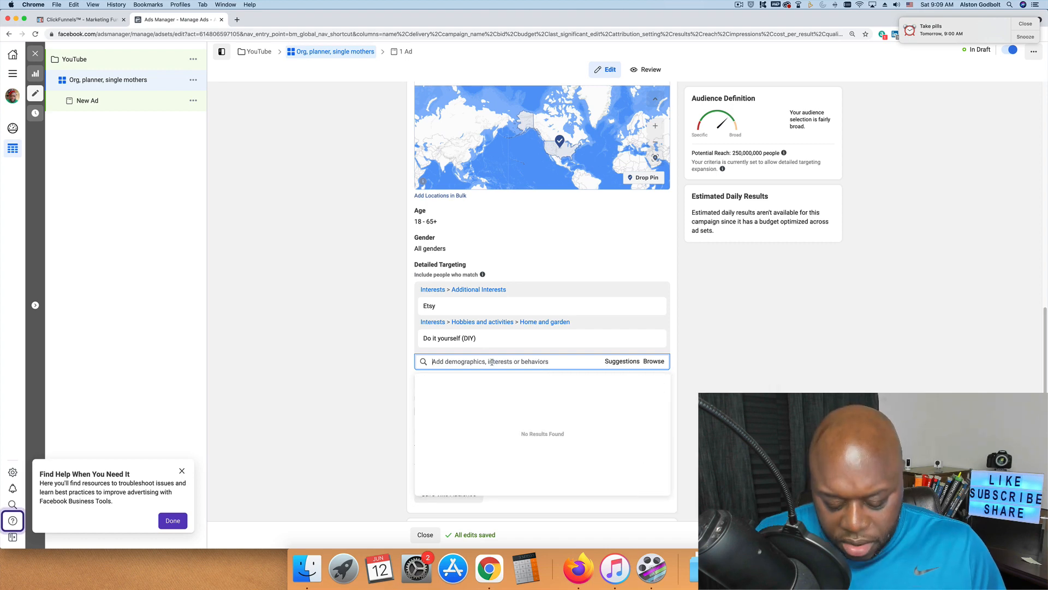
type("organization")
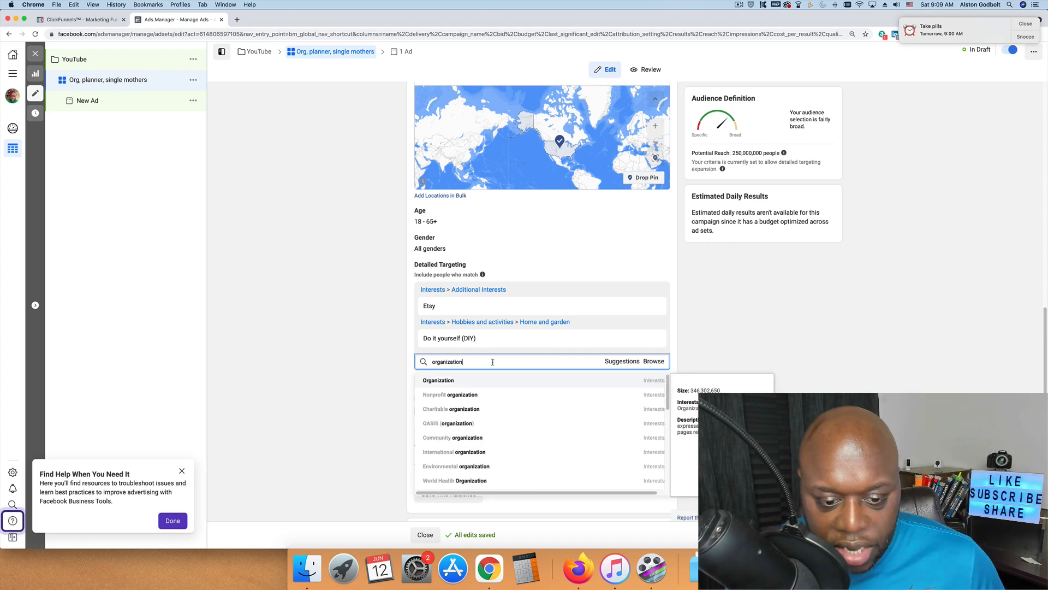
scroll(535, 424, "down", 2)
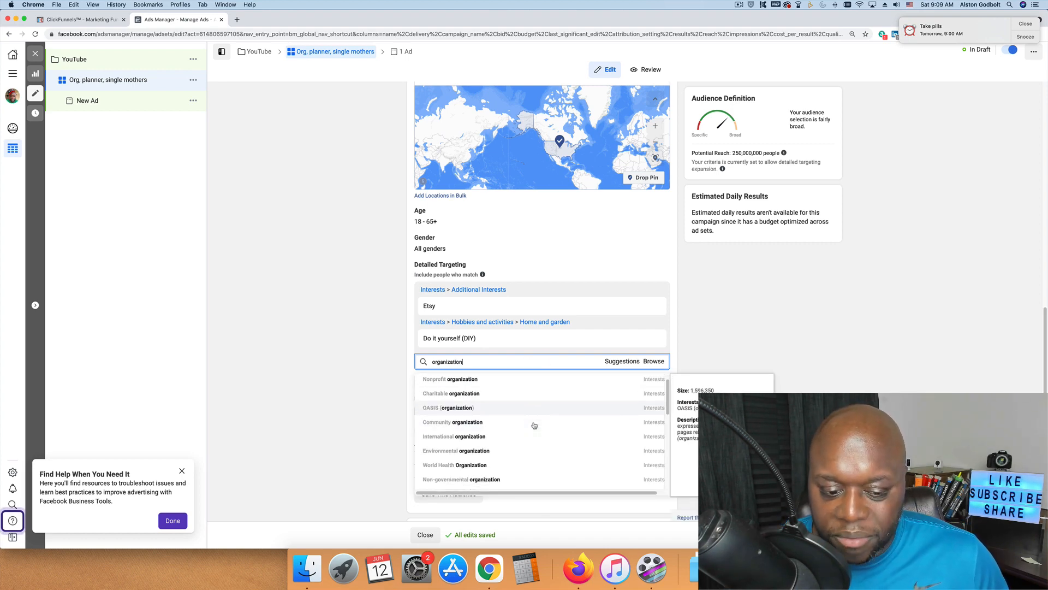
scroll(535, 424, "down", 4)
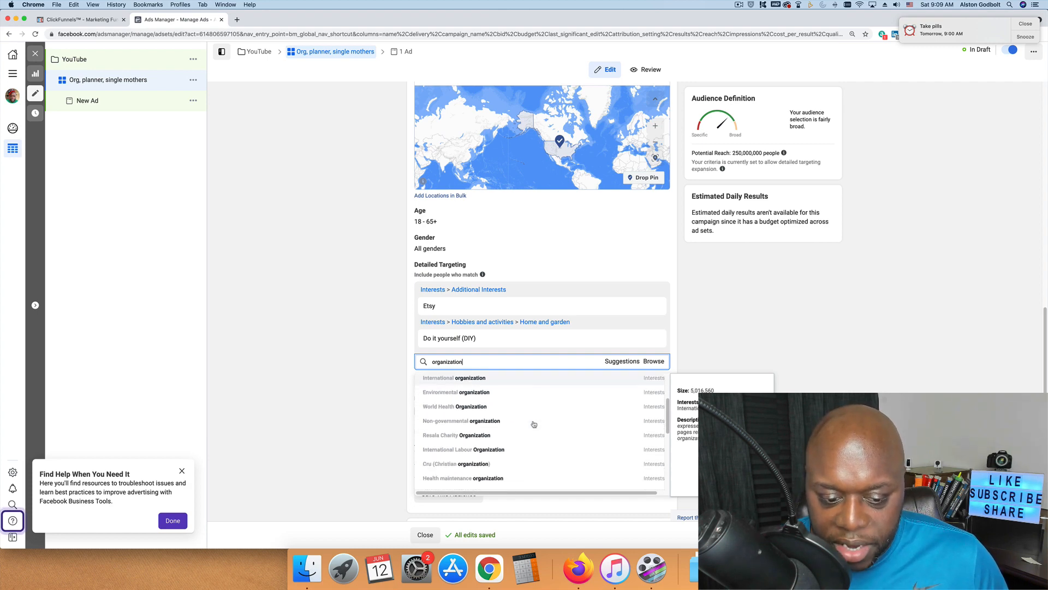
double_click(479, 361)
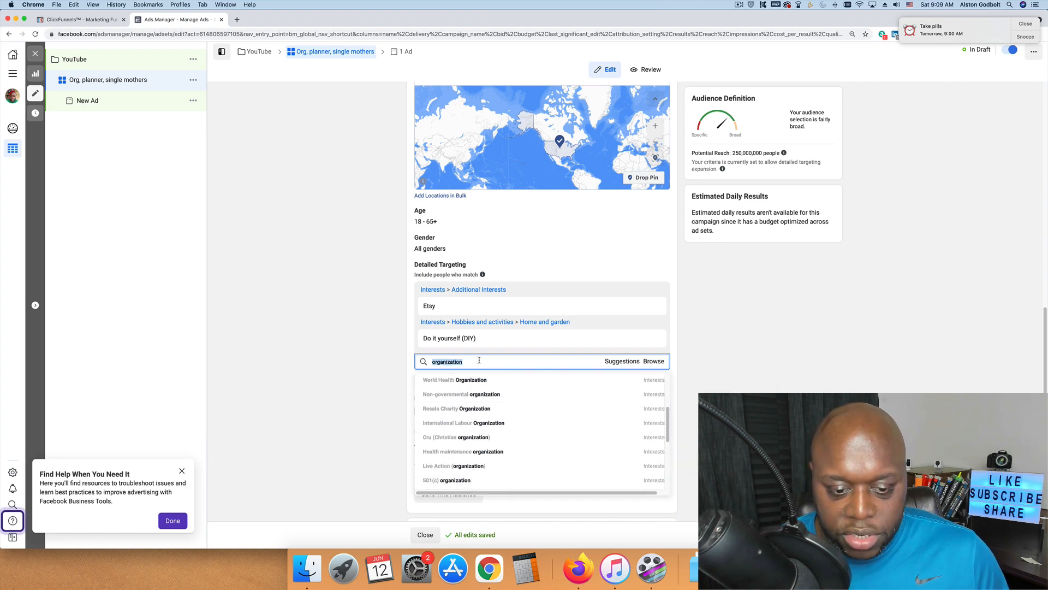
type("digital planner")
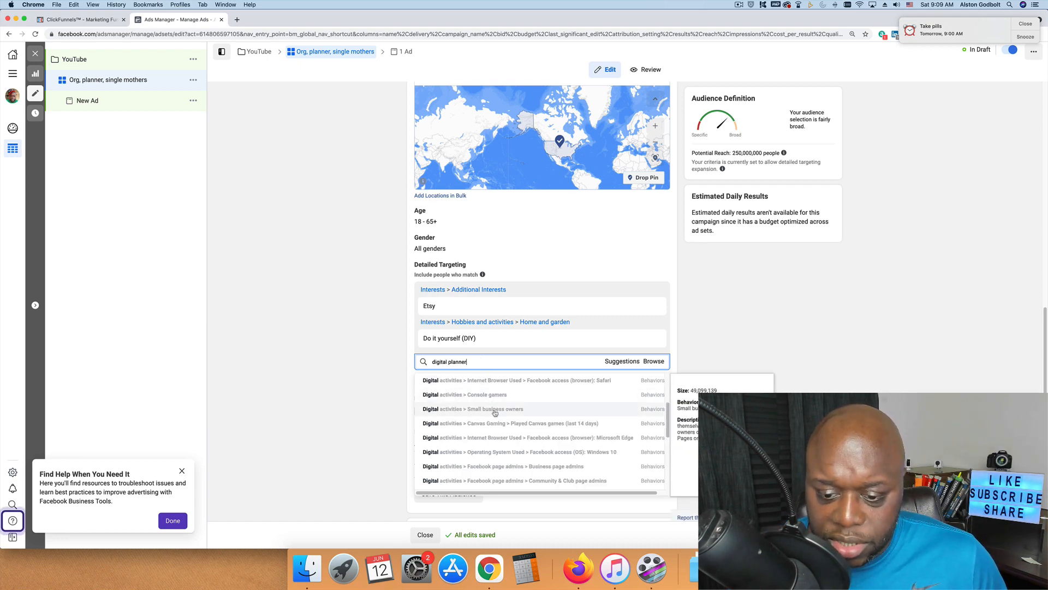
Step: Search Detailed Targeting for "parents" and add the demographic Parents with preteens (09-12 years)
triple_click(472, 361)
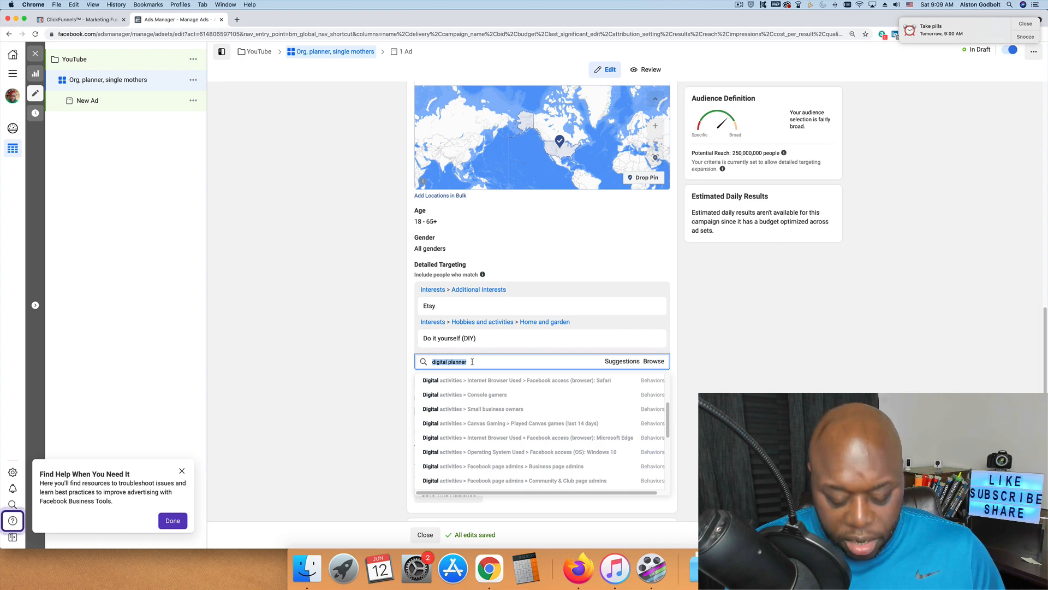
type("parents")
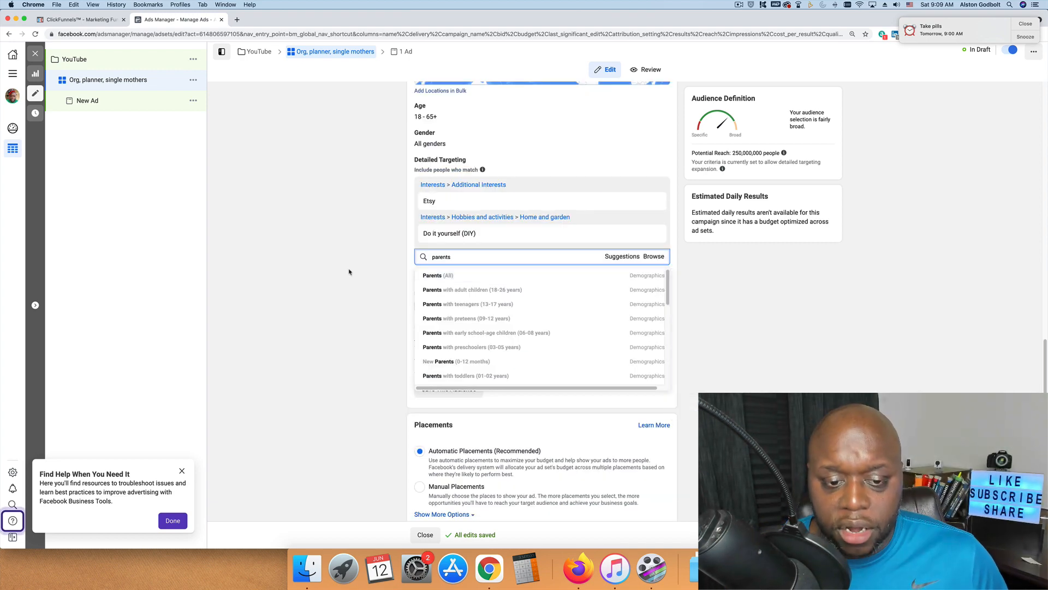
left_click(472, 320)
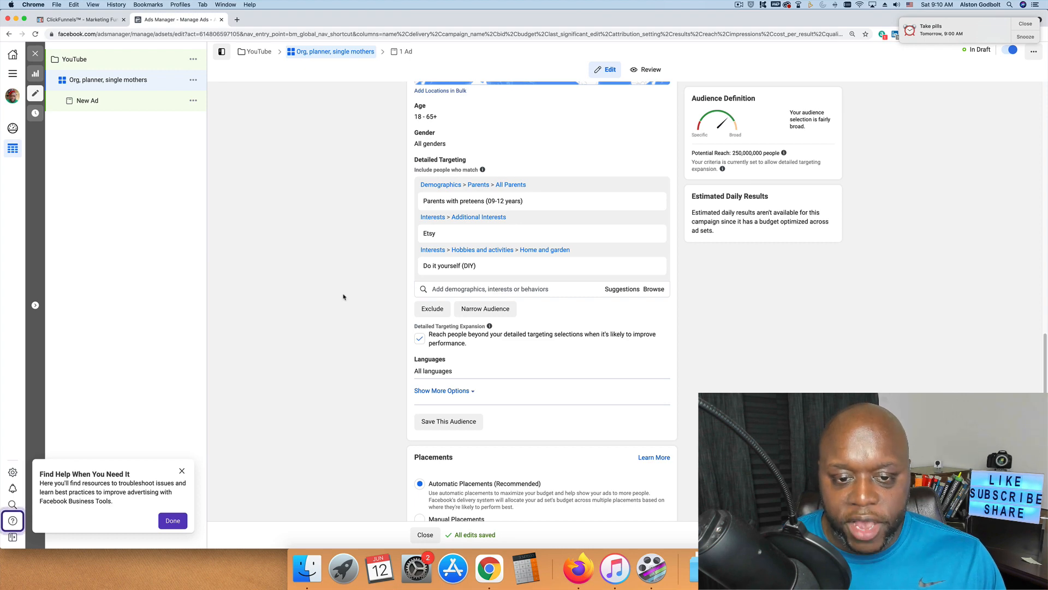
Step: Look through the suggested interests and demographics for the included Detailed Targeting audience
mouse_move(612, 197)
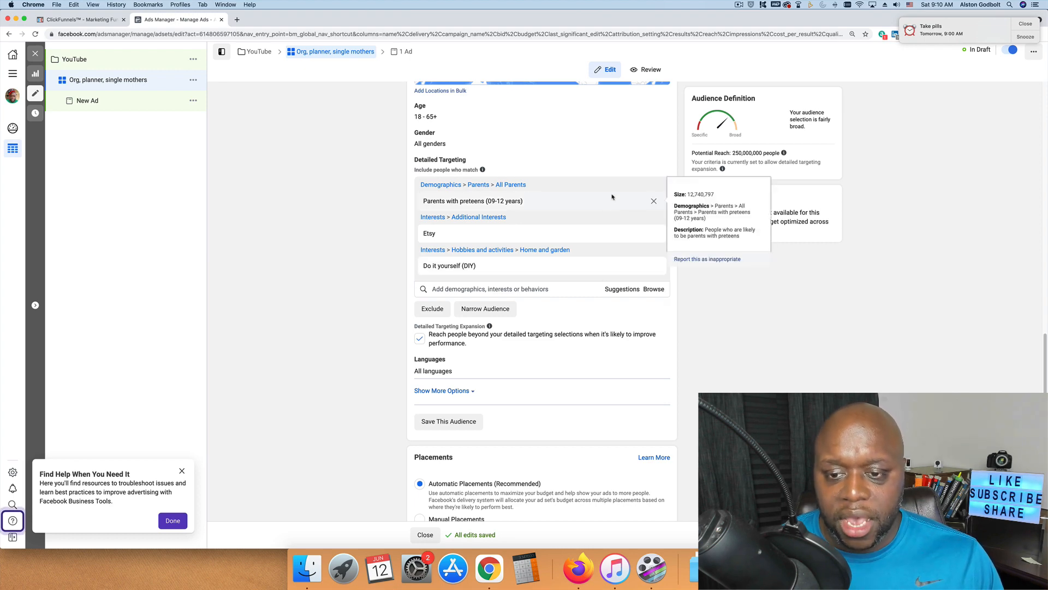
left_click(621, 290)
mouse_move(604, 315)
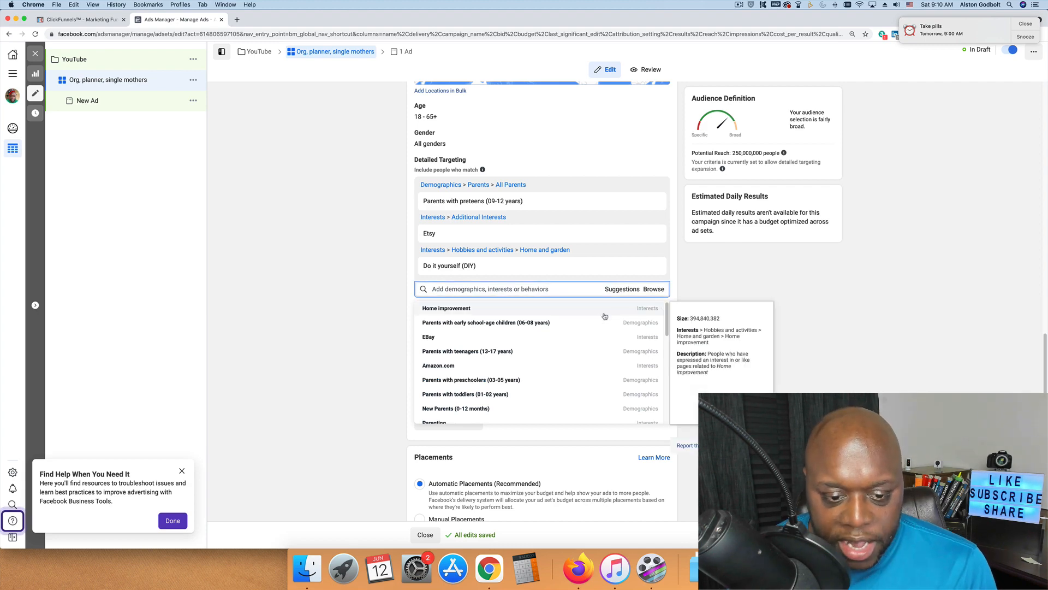
scroll(597, 328, "down", 3)
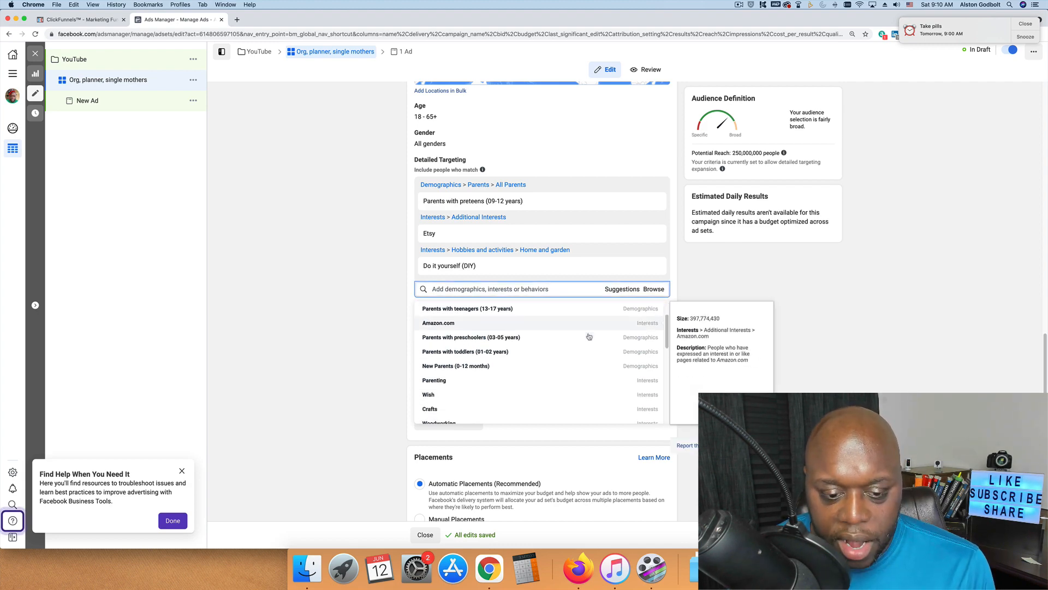
left_click(344, 312)
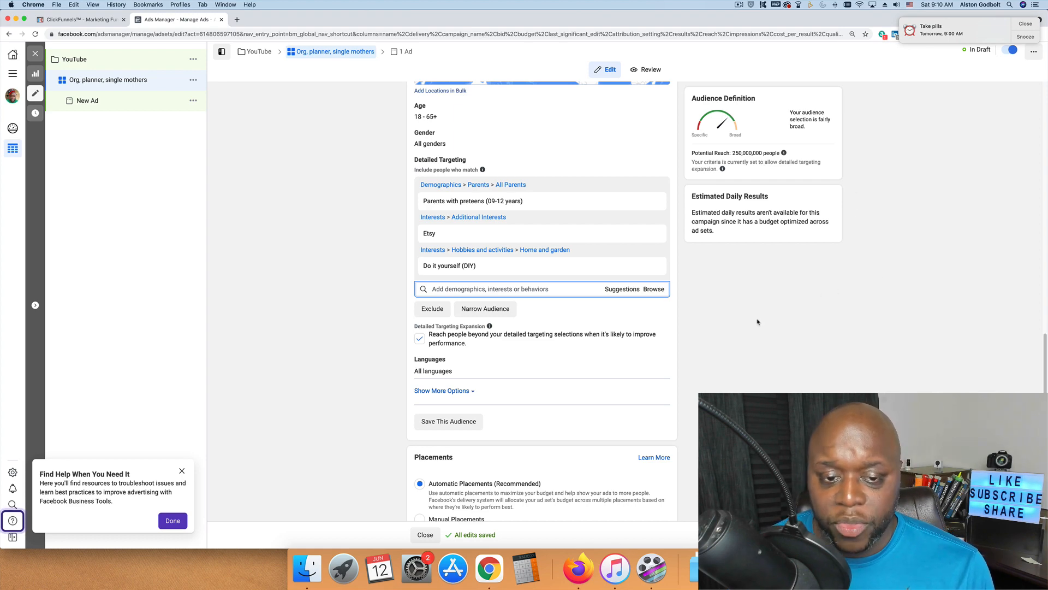
Step: Narrow the audience with a must-also-match condition and add the suggested interest Personal organizer to it
left_click(497, 309)
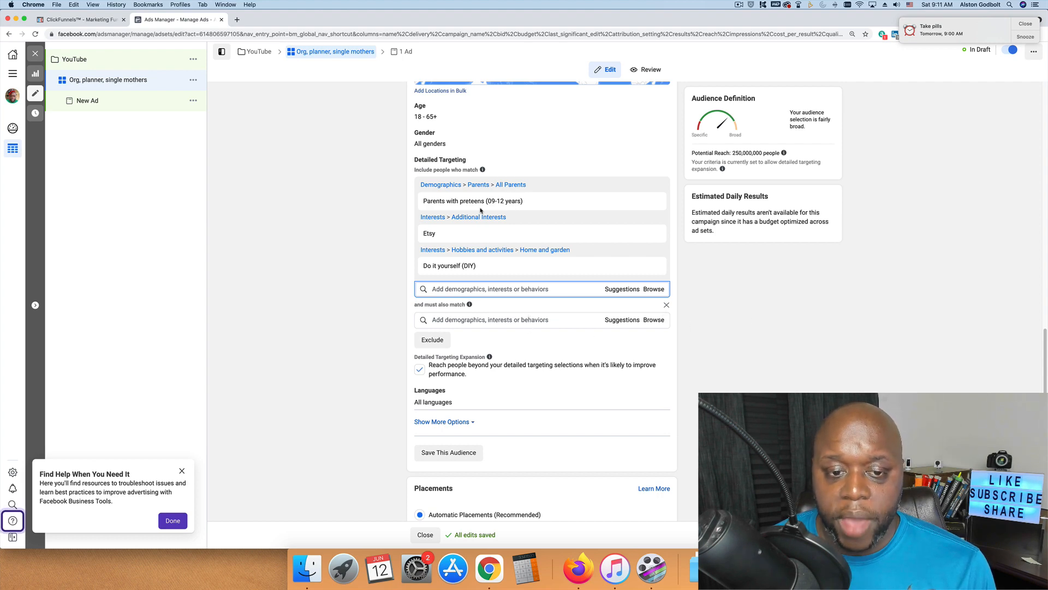
left_click(523, 319)
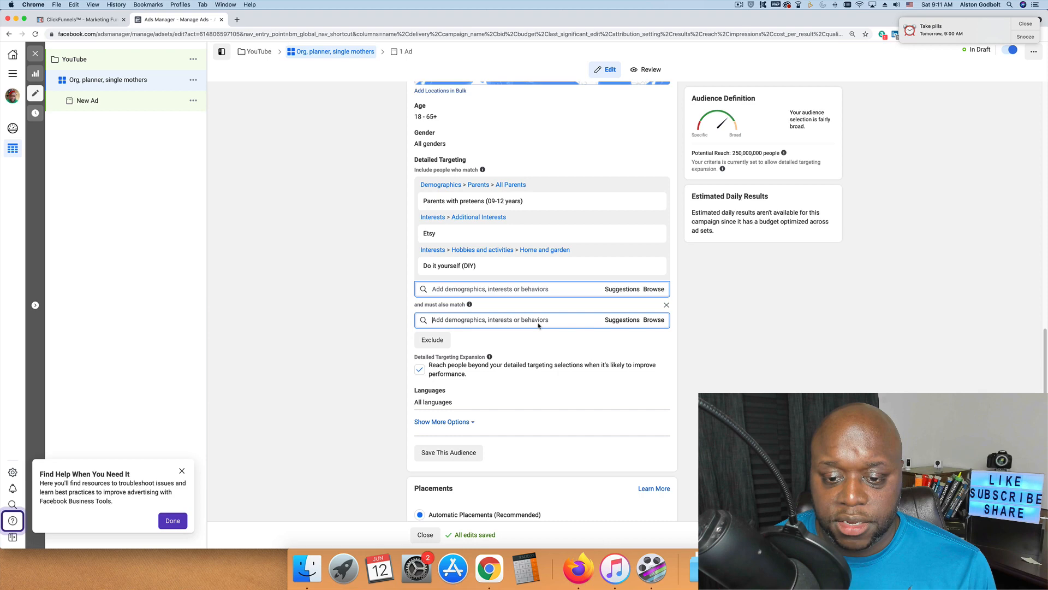
left_click(619, 320)
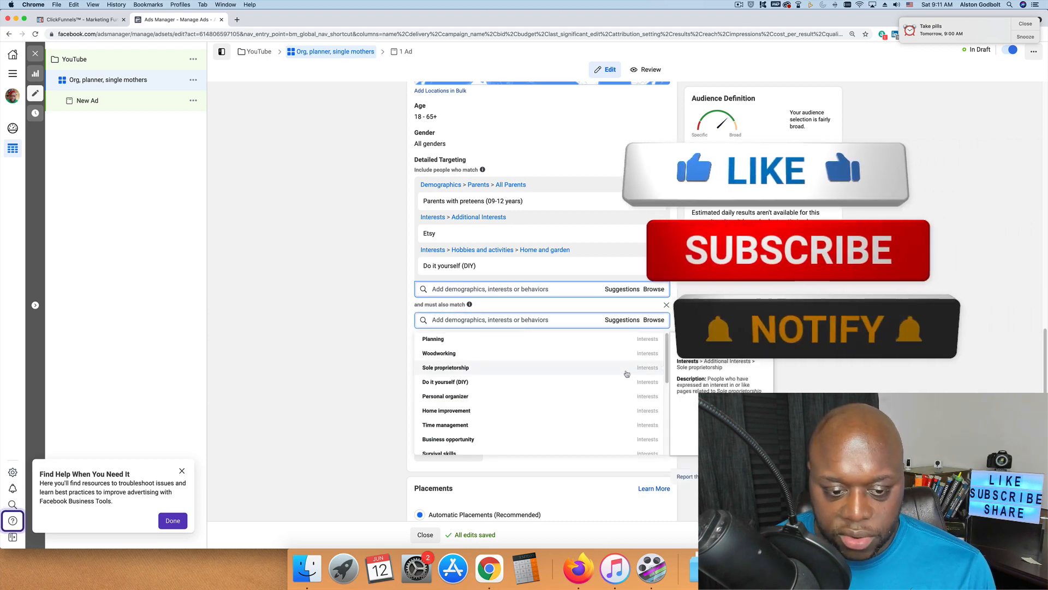
scroll(584, 374, "down", 1)
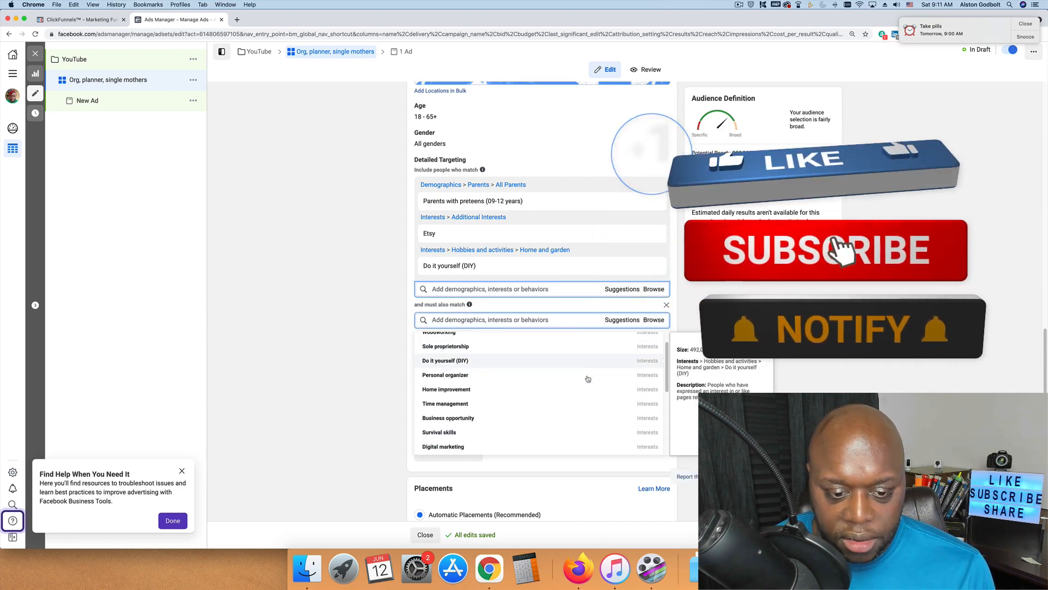
left_click(492, 377)
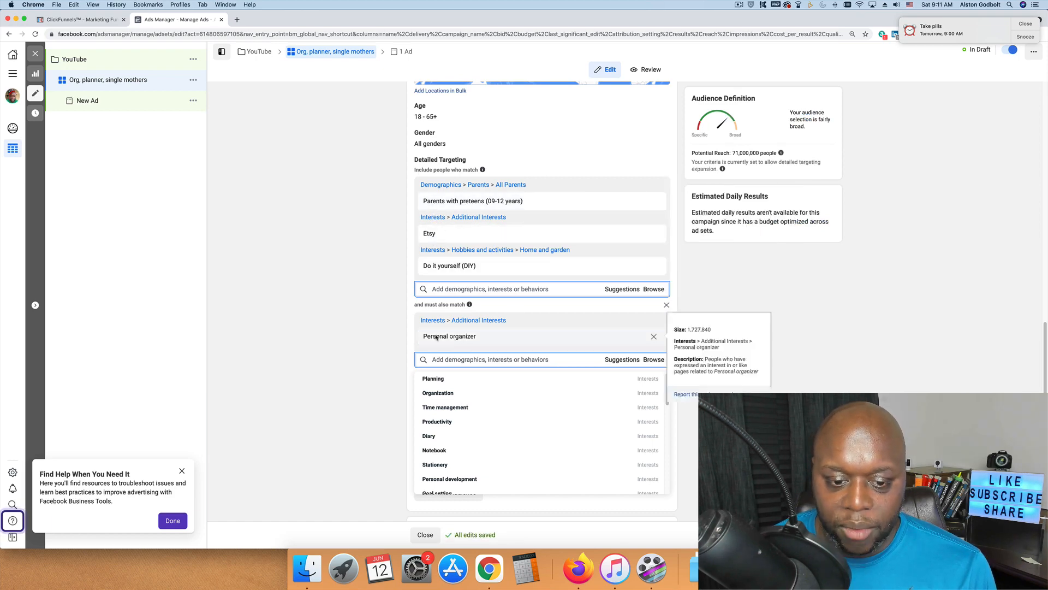
mouse_move(723, 168)
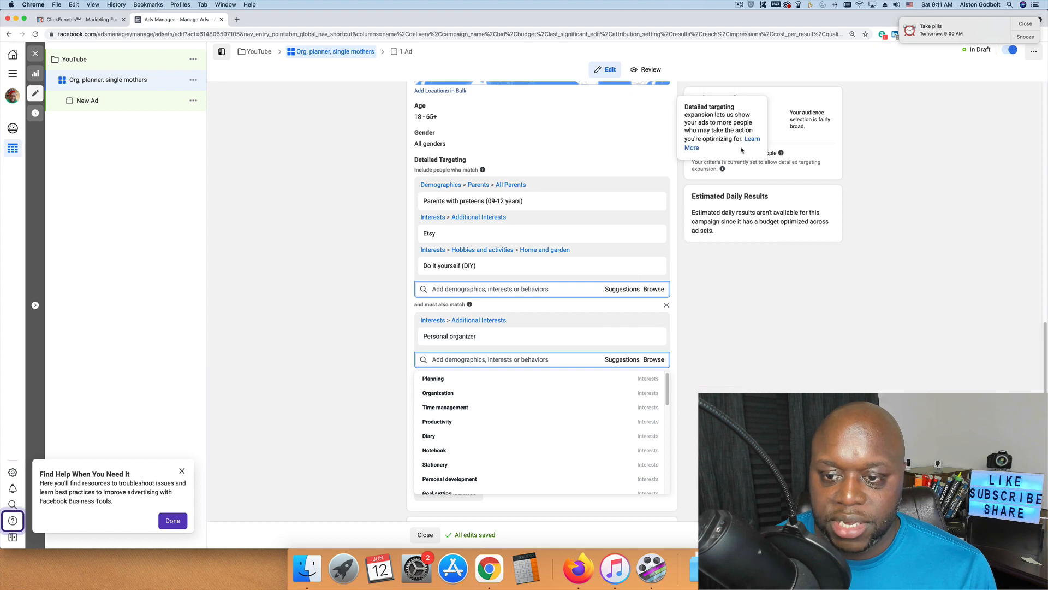
left_click(846, 175)
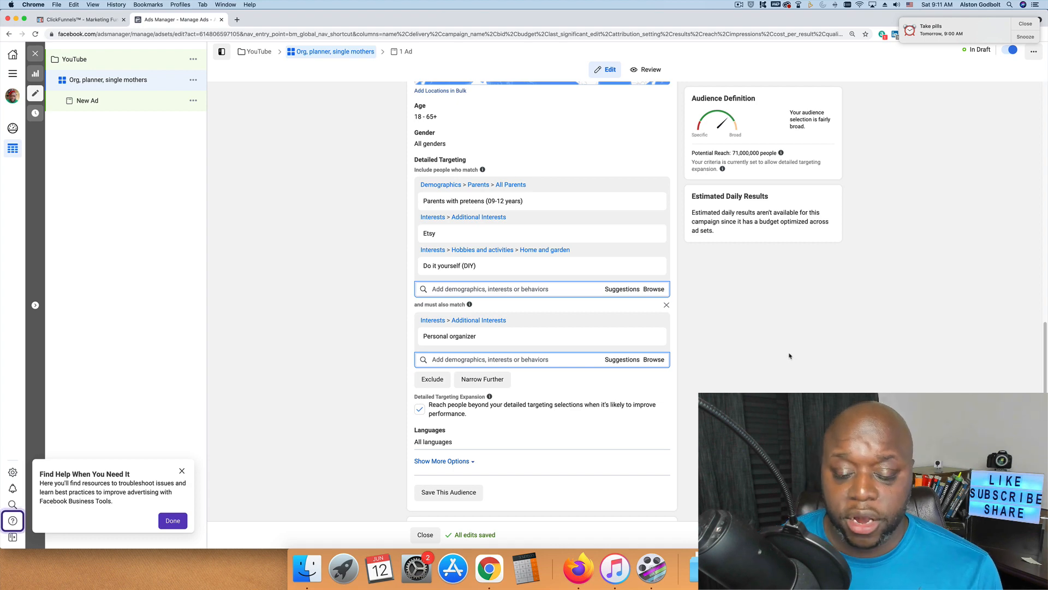
Step: Add the suggested interest Time management to the must-also-match group
left_click(620, 362)
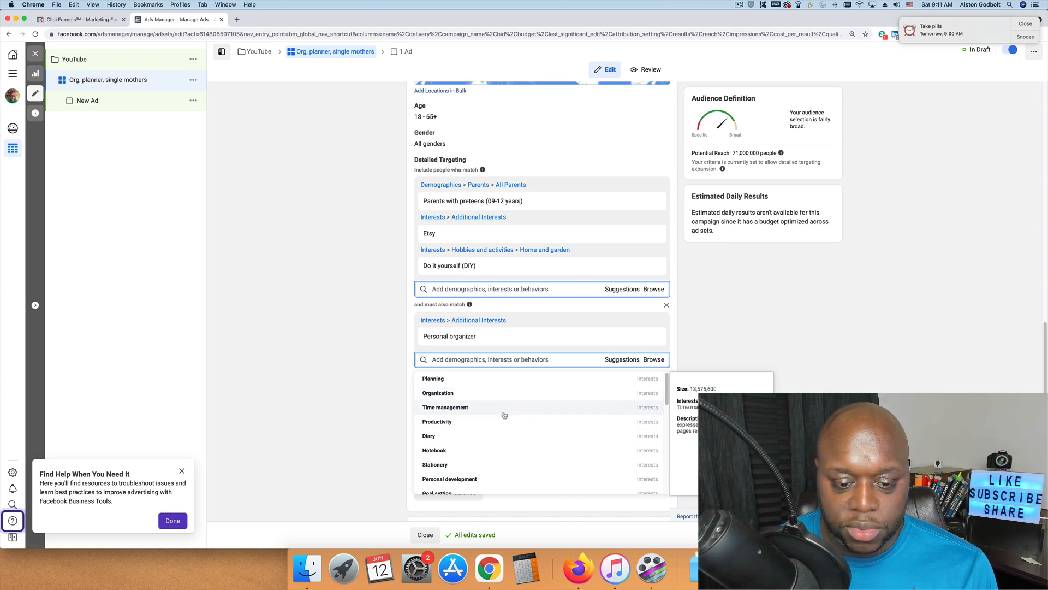
left_click(599, 407)
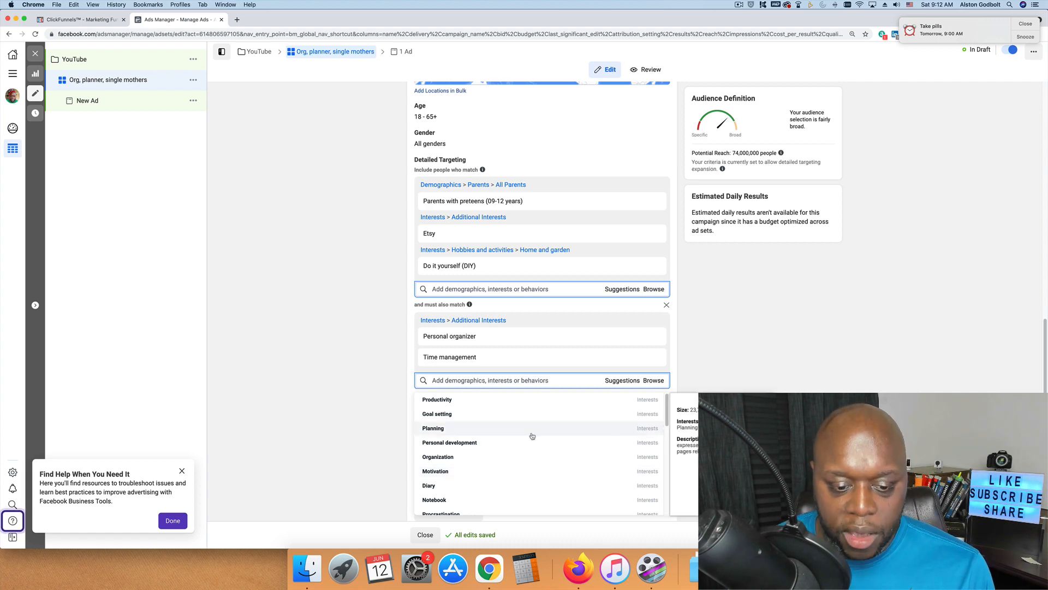
left_click(872, 369)
Step: Open the new ad under the Org, planner, single mothers ad set and name it Ad #1
scroll(720, 381, "down", 3)
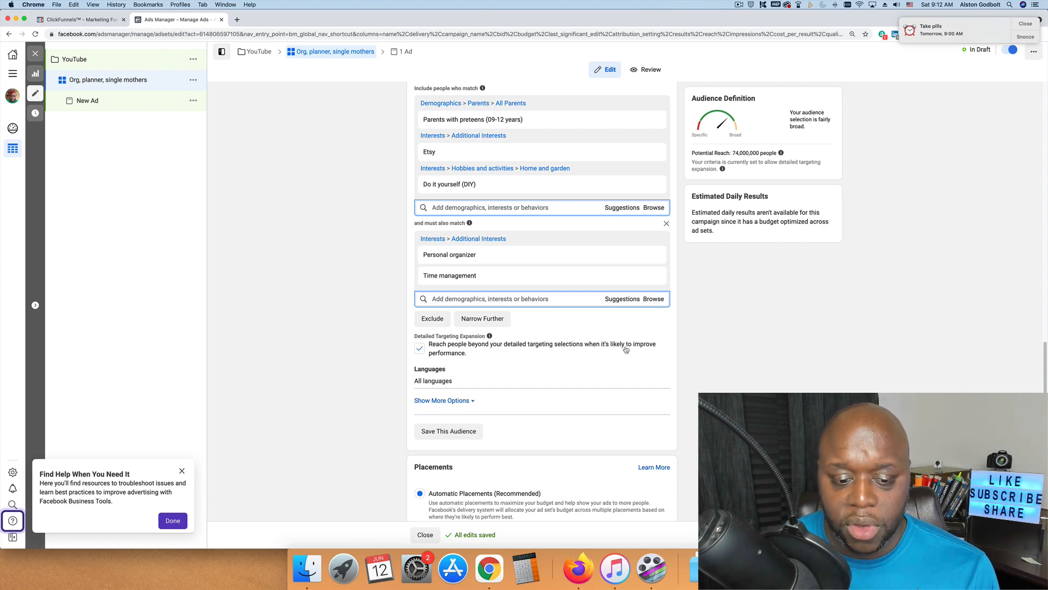
scroll(658, 349, "down", 5)
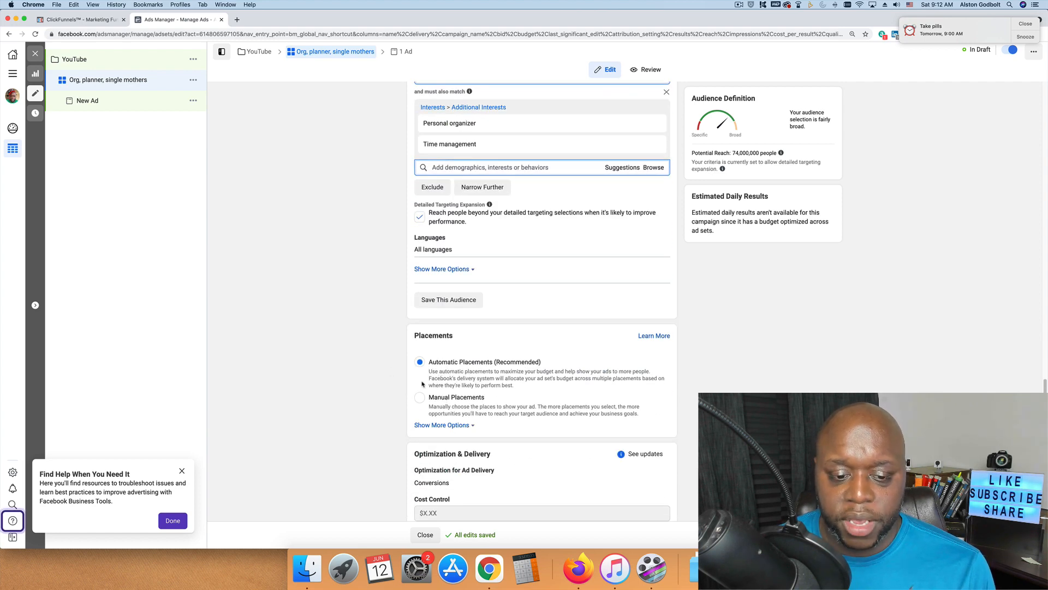
scroll(742, 373, "down", 1)
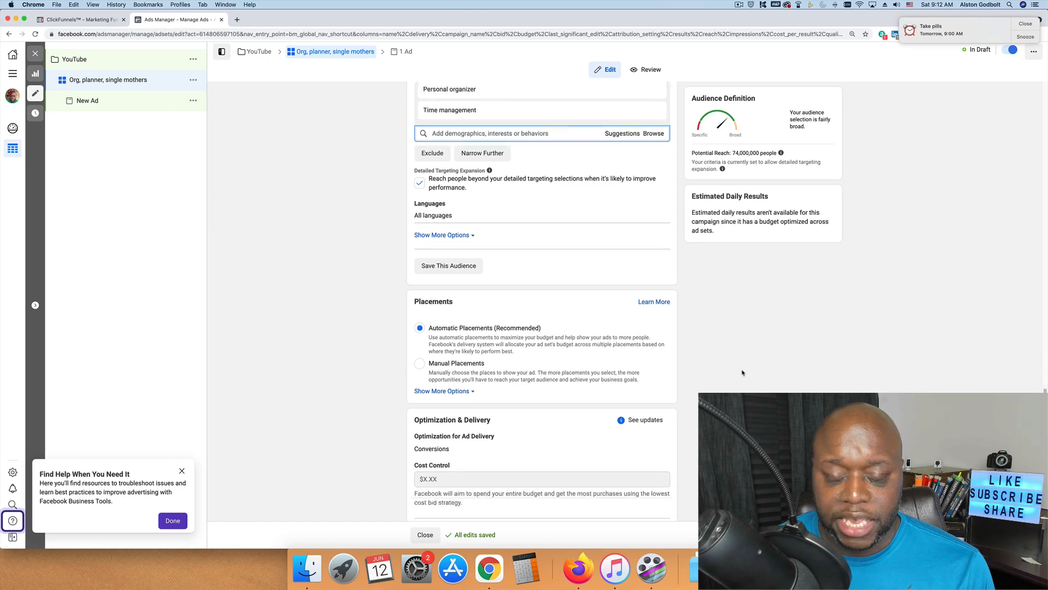
scroll(742, 373, "down", 1)
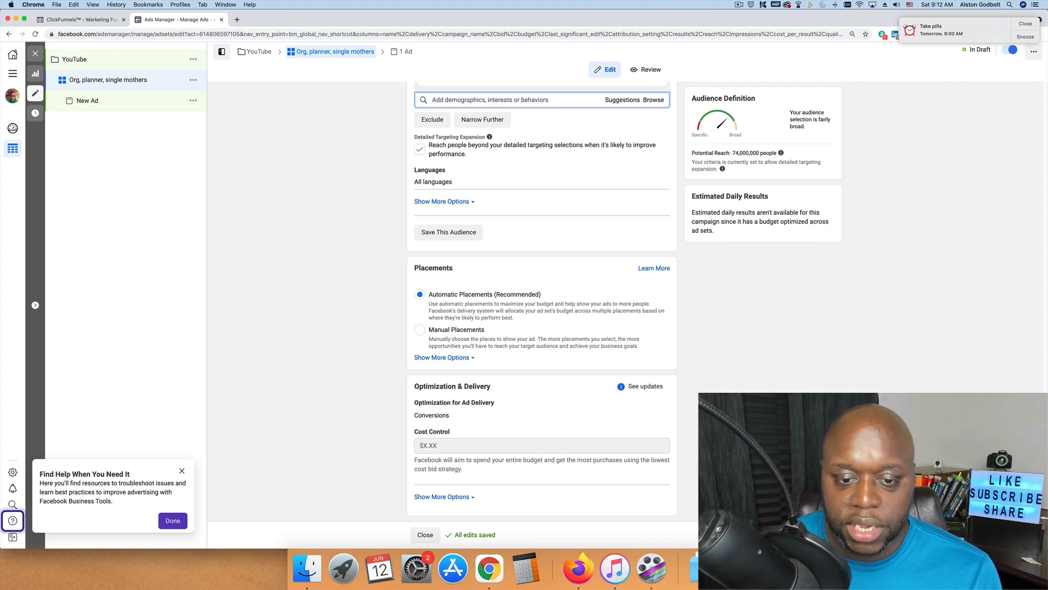
left_click(94, 101)
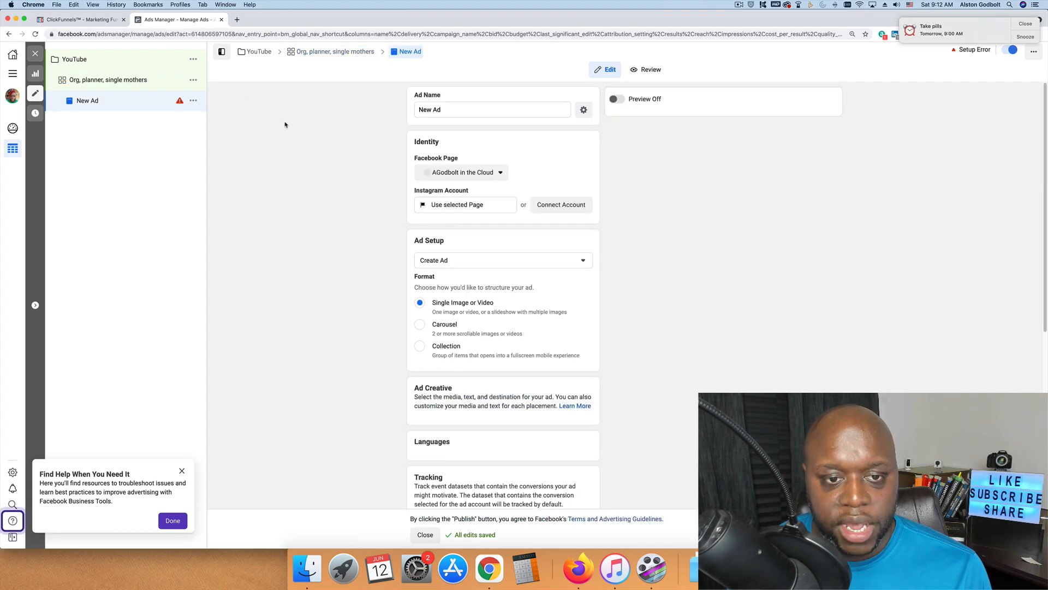
triple_click(470, 110)
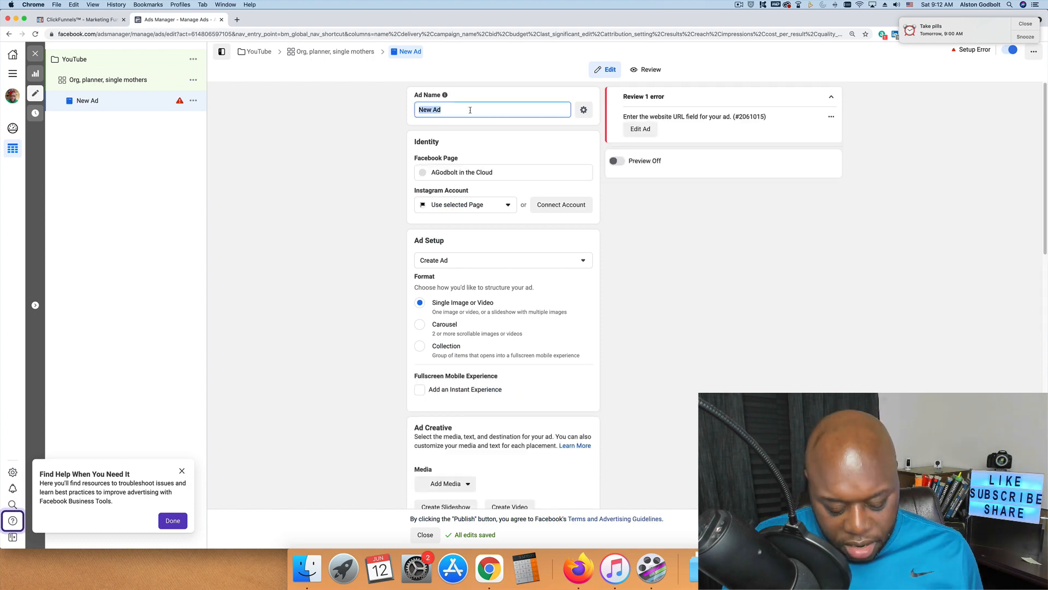
type("Ad")
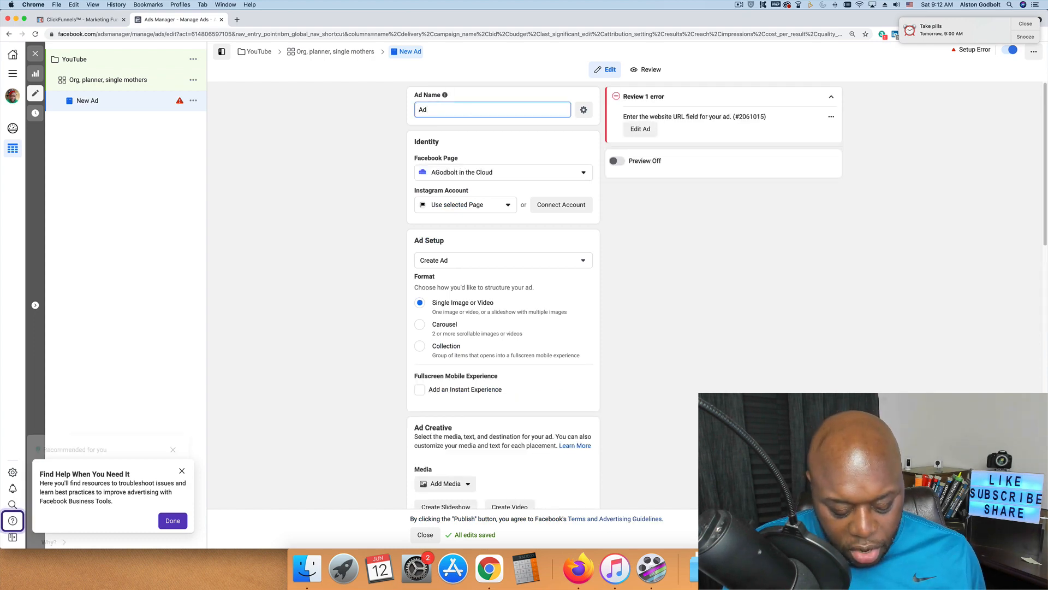
type(" #1")
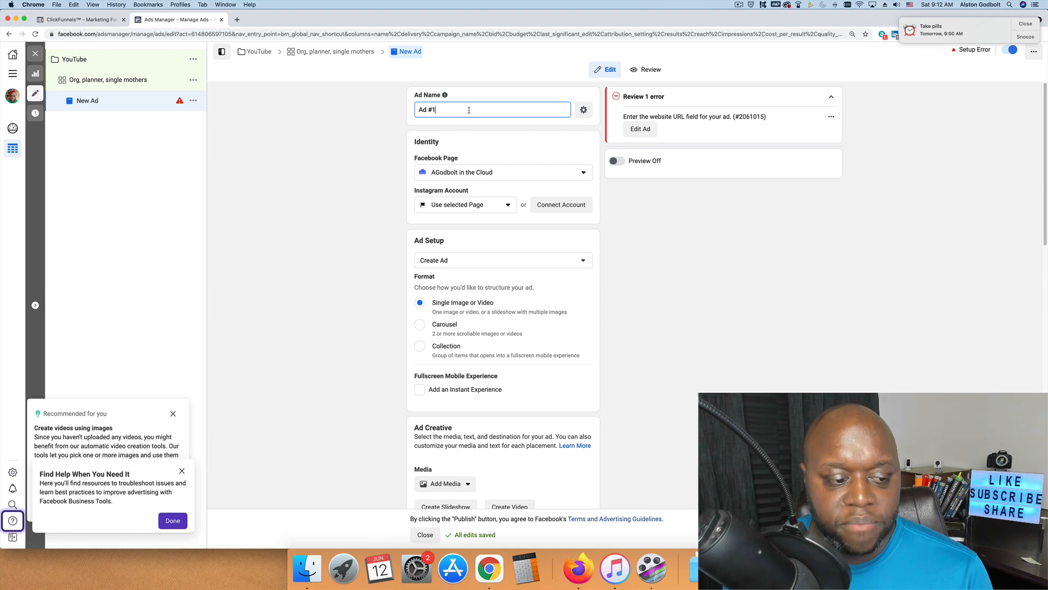
left_click(327, 166)
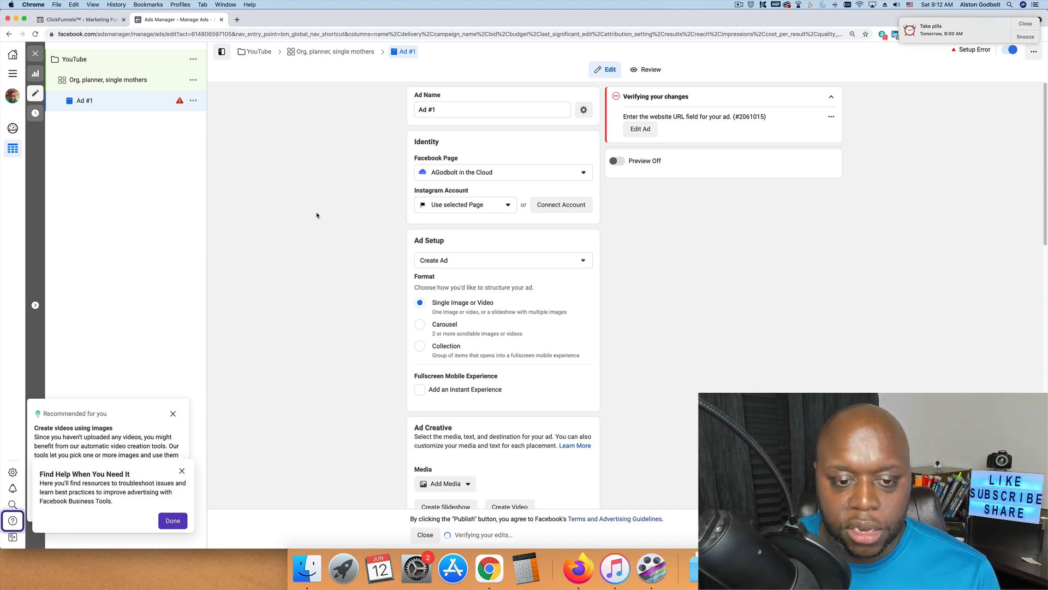
Step: Add the 1950 × 1955 Unlimited Social book cover from the account images as ad media, keeping the original crops and media enhancements
scroll(529, 300, "down", 3)
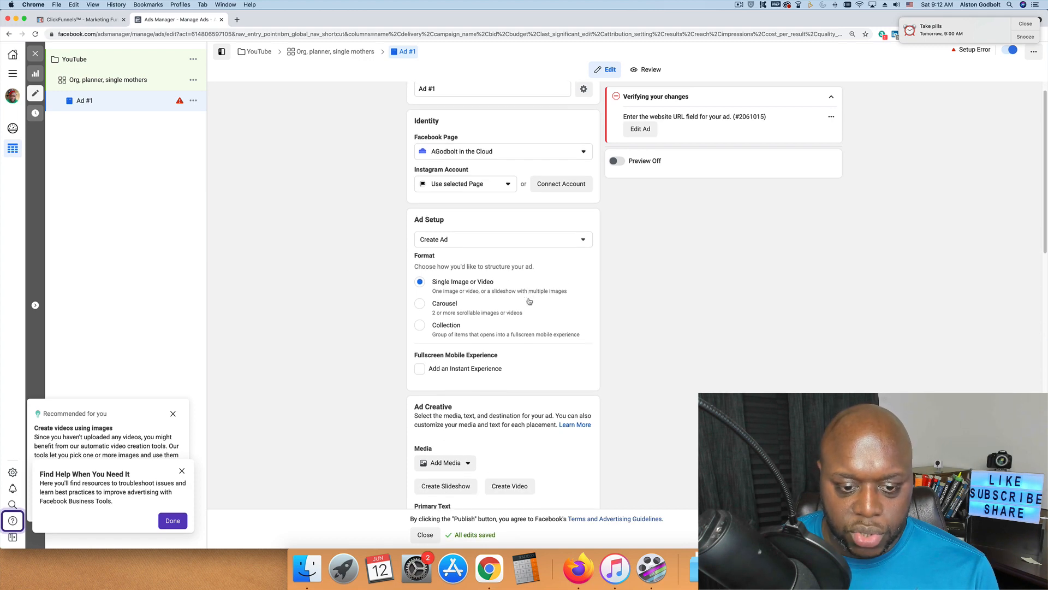
scroll(529, 300, "down", 6)
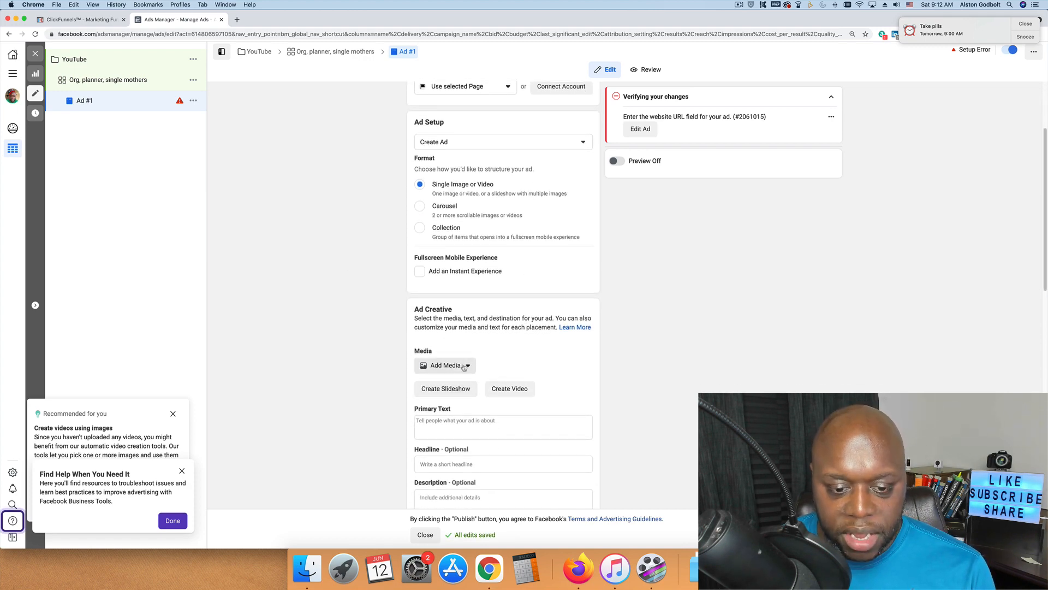
left_click(464, 367)
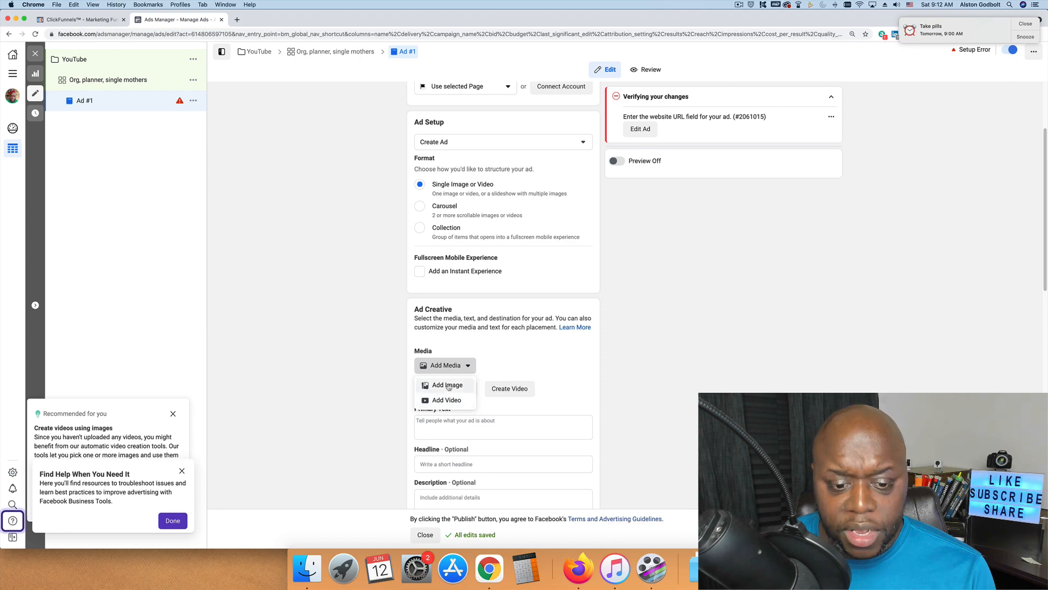
left_click(447, 384)
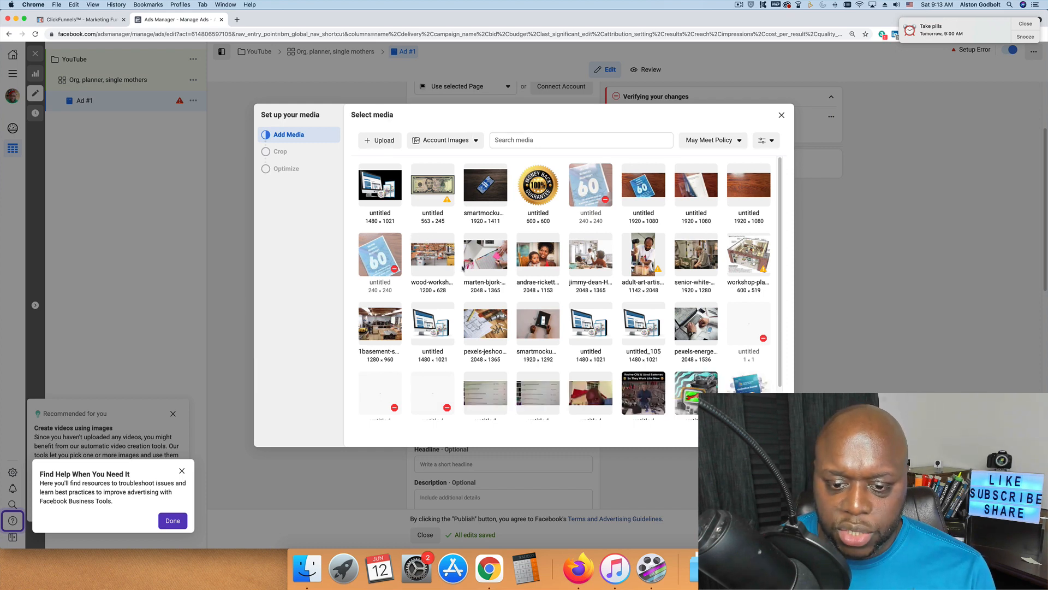
scroll(485, 288, "down", 3)
scroll(485, 289, "down", 2)
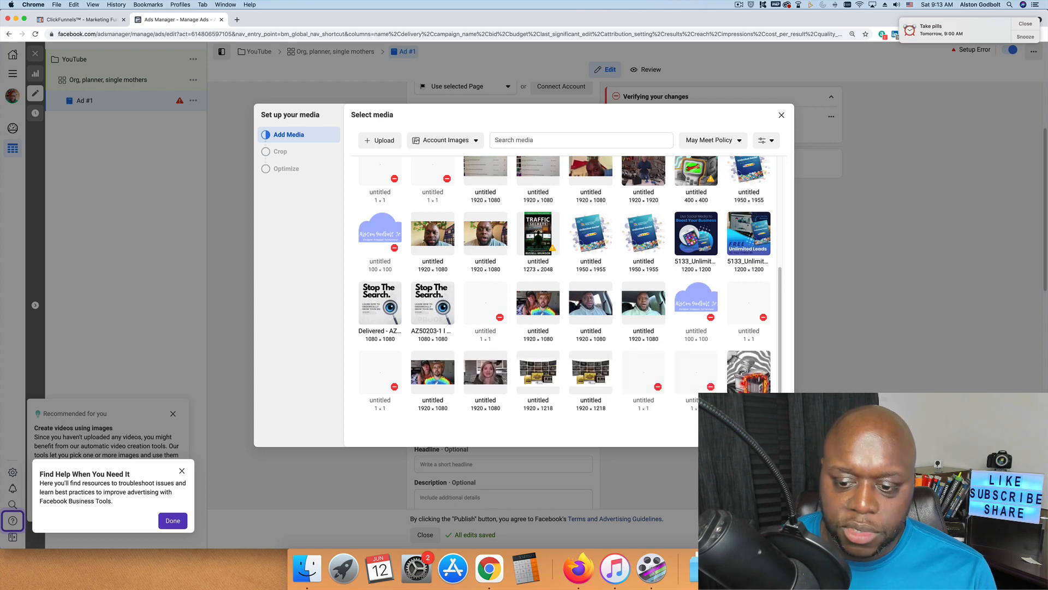
left_click(589, 230)
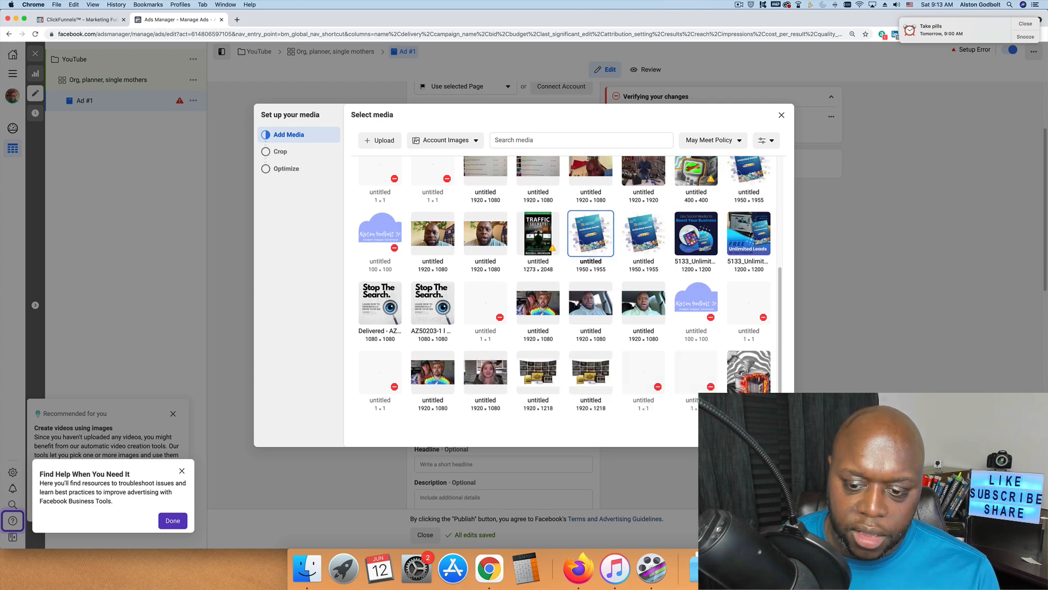
left_click(773, 433)
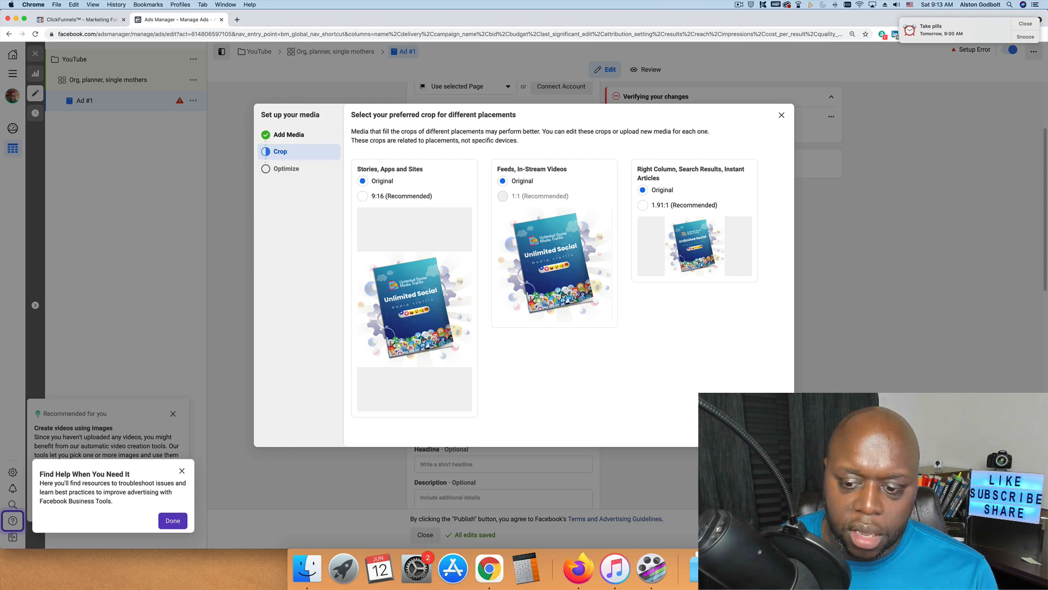
left_click(773, 433)
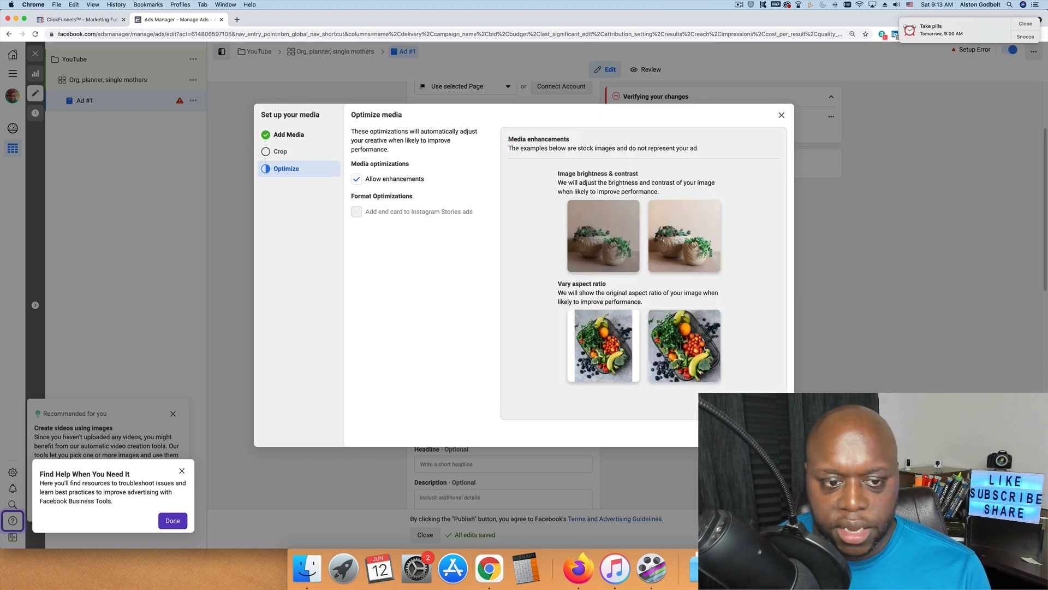
left_click(773, 433)
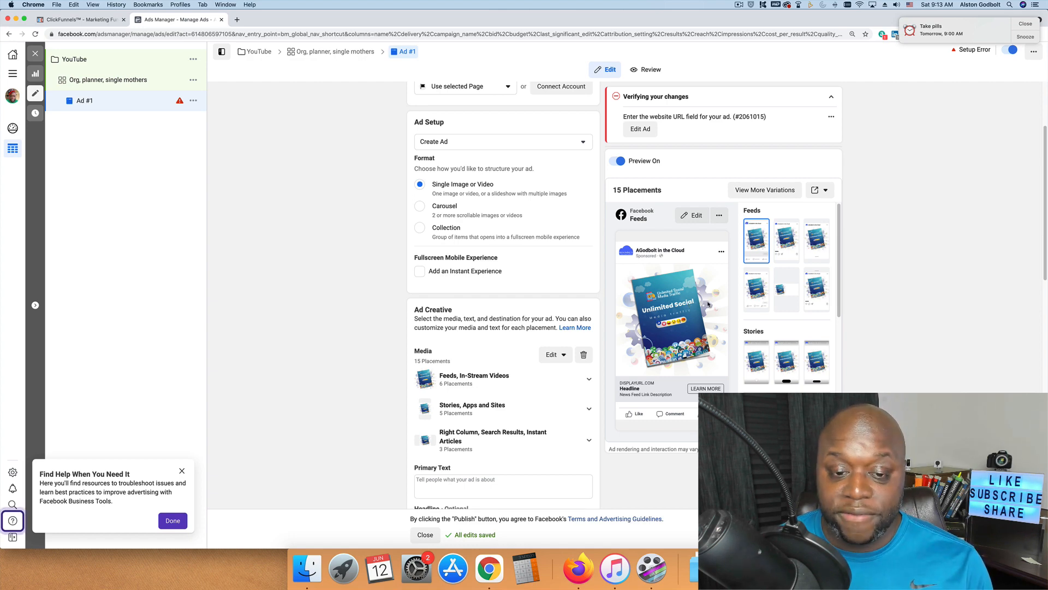
Step: Write the ad's primary text about struggling to keep things in order, ending with "That's why I created Your Life In planners"
scroll(368, 350, "down", 5)
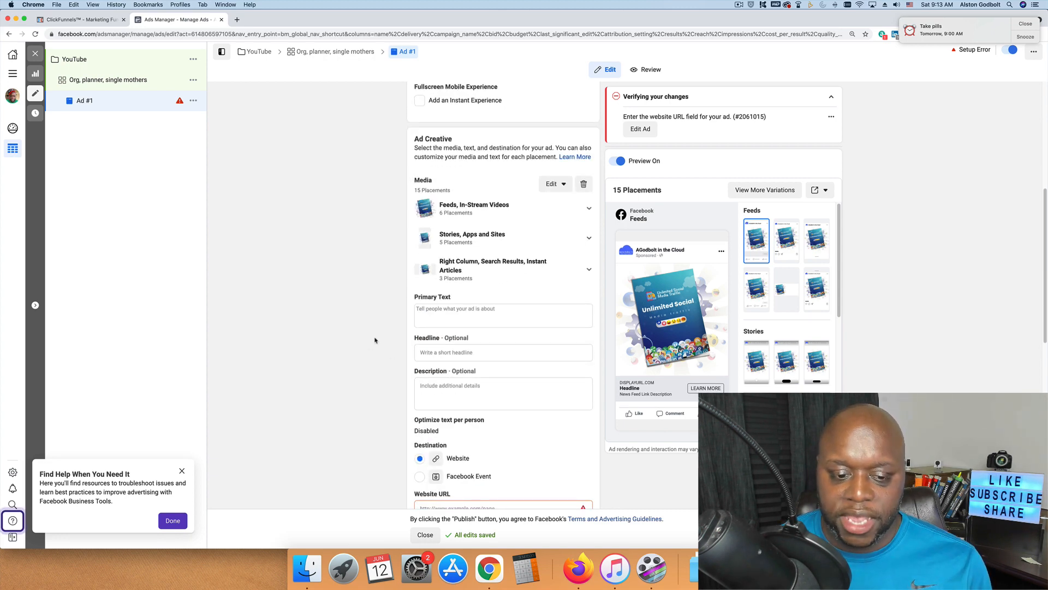
left_click(445, 314)
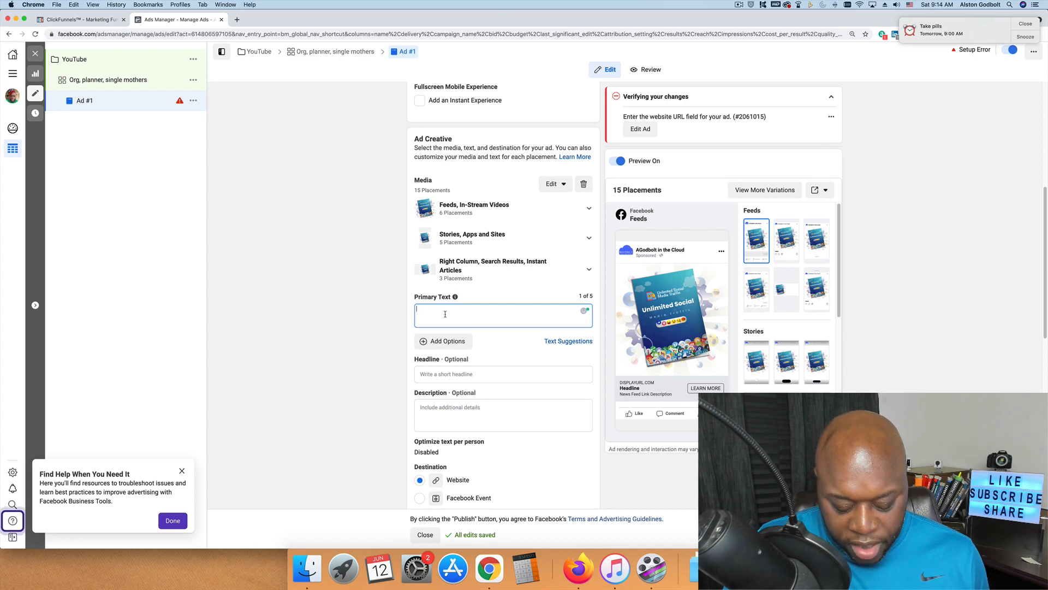
type("e")
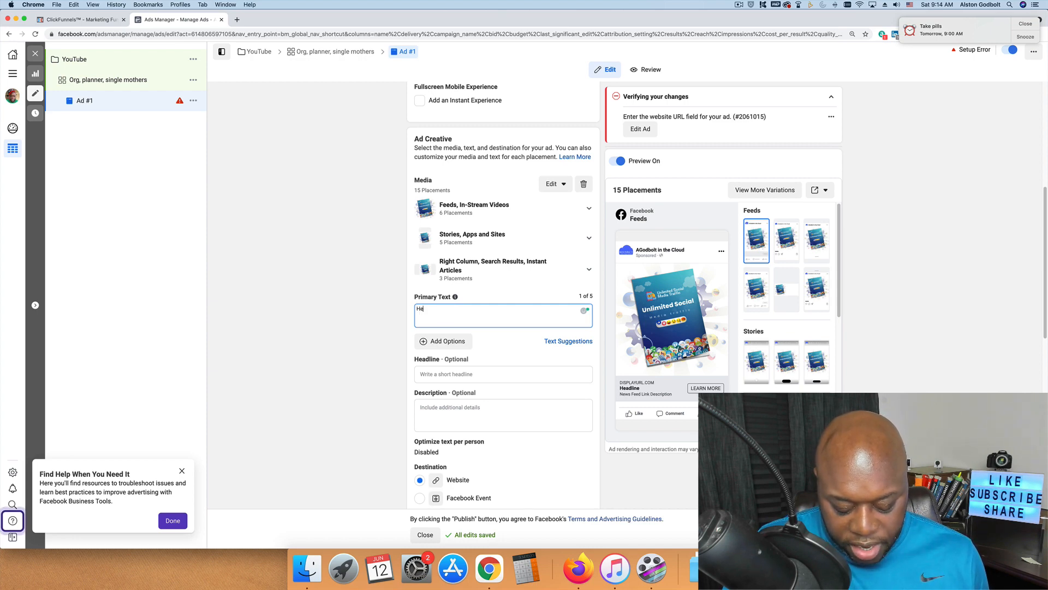
type("y jane")
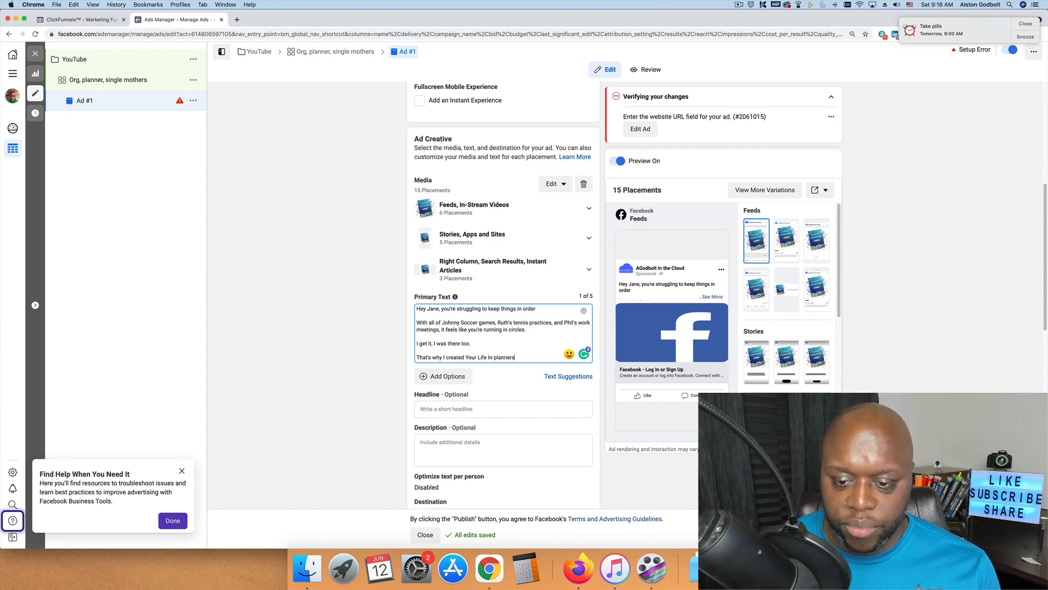
left_click(342, 369)
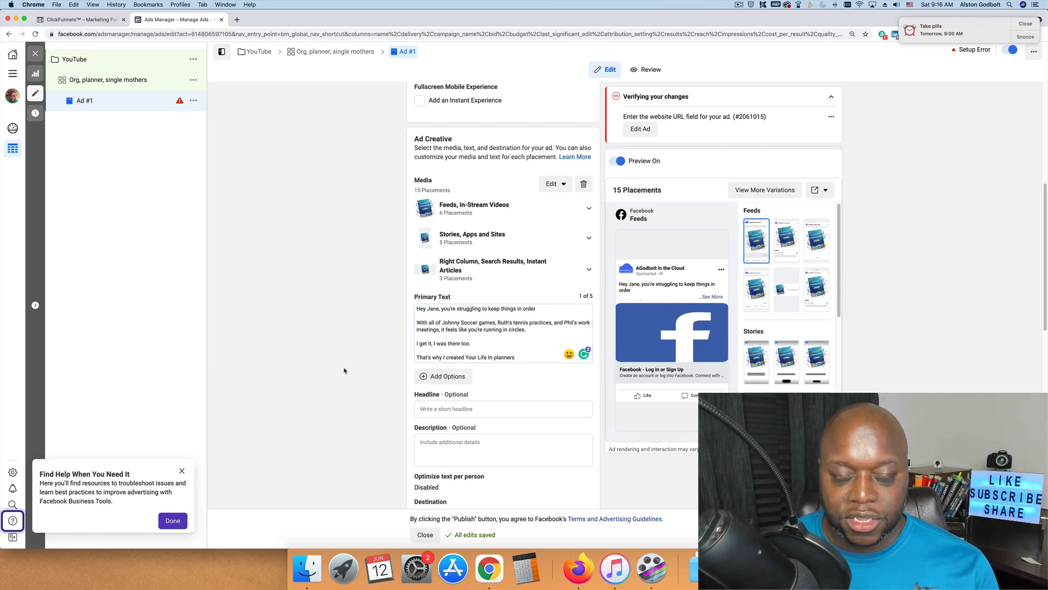
Step: Set the ad's headline to "Stop feeling overwhelmed"
left_click(440, 410)
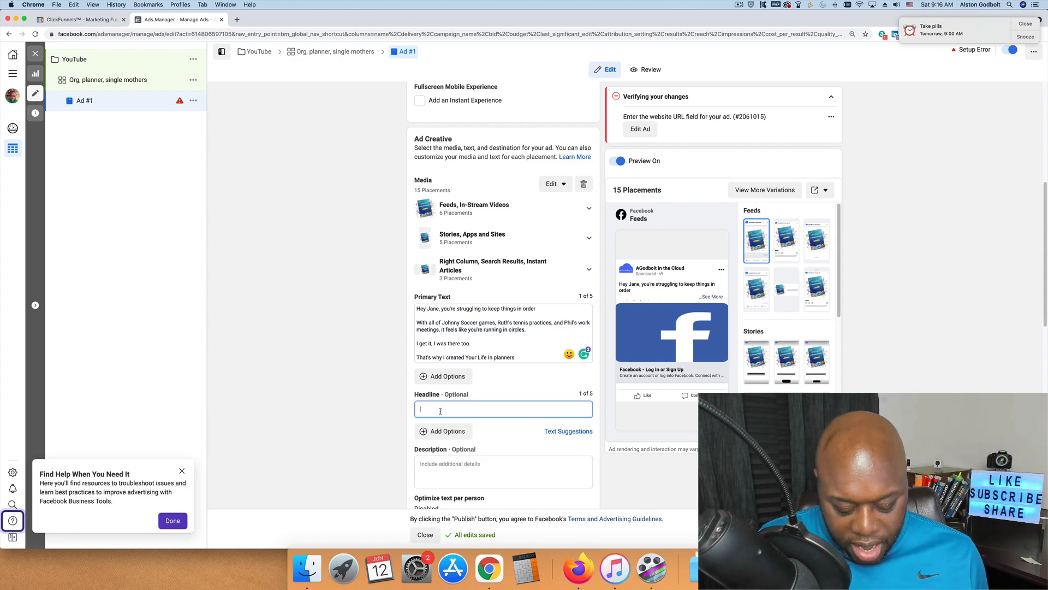
type("Stop fe")
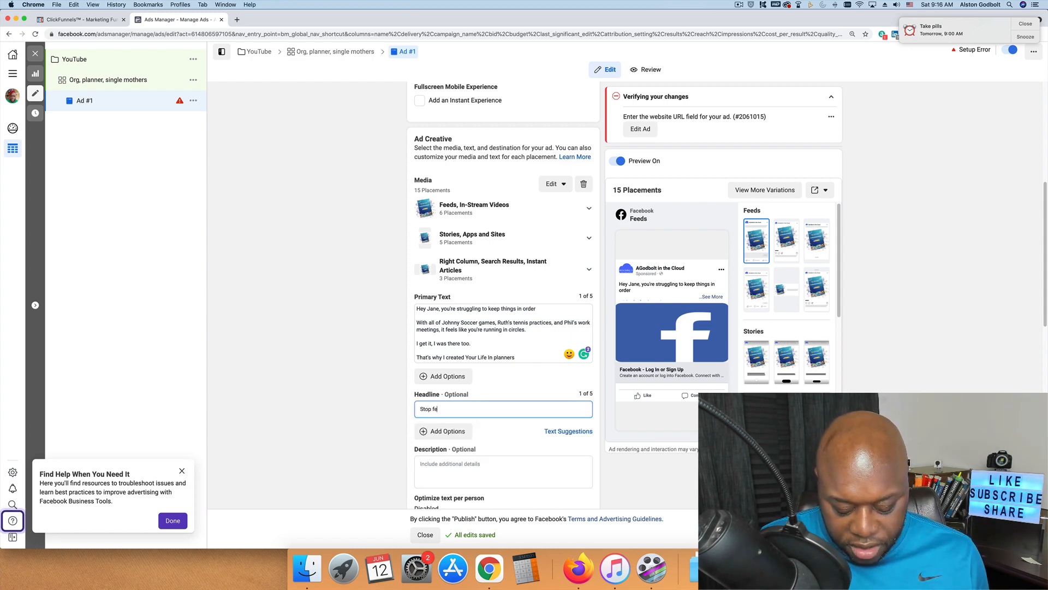
type("eling overwhelmed")
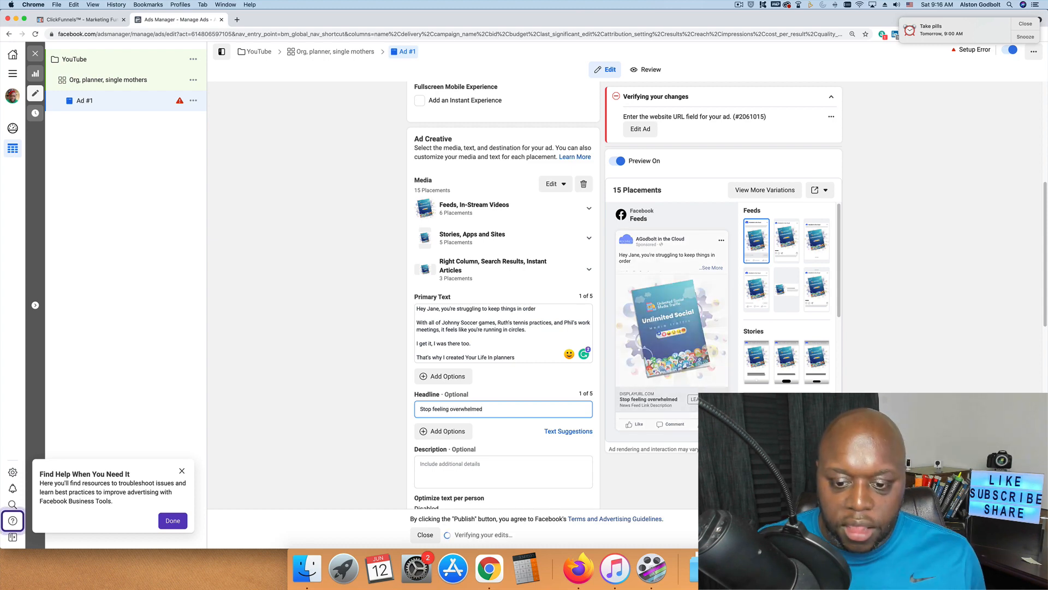
scroll(324, 383, "down", 2)
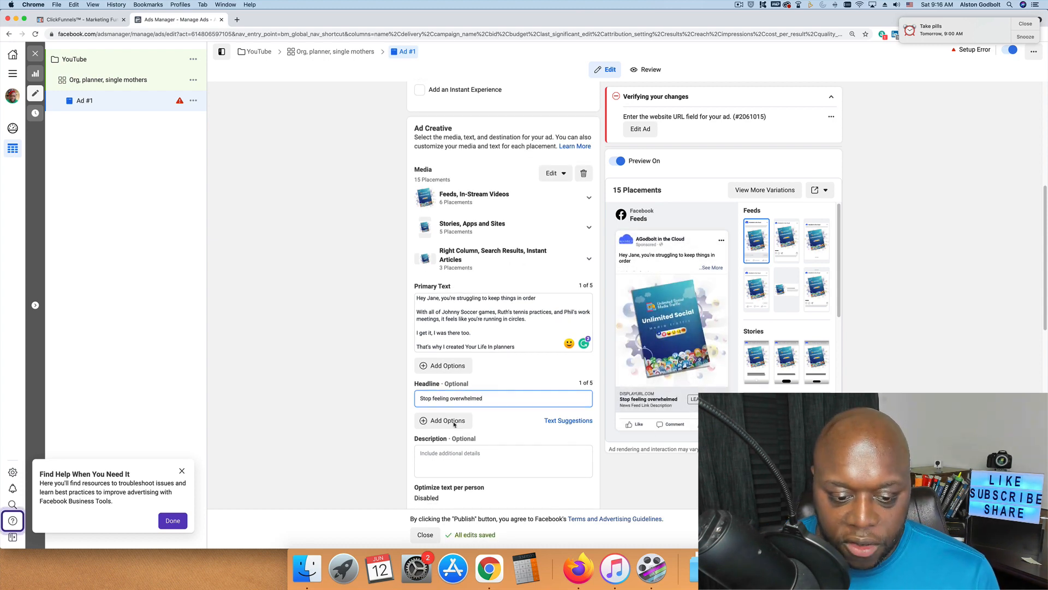
scroll(324, 382, "down", 6)
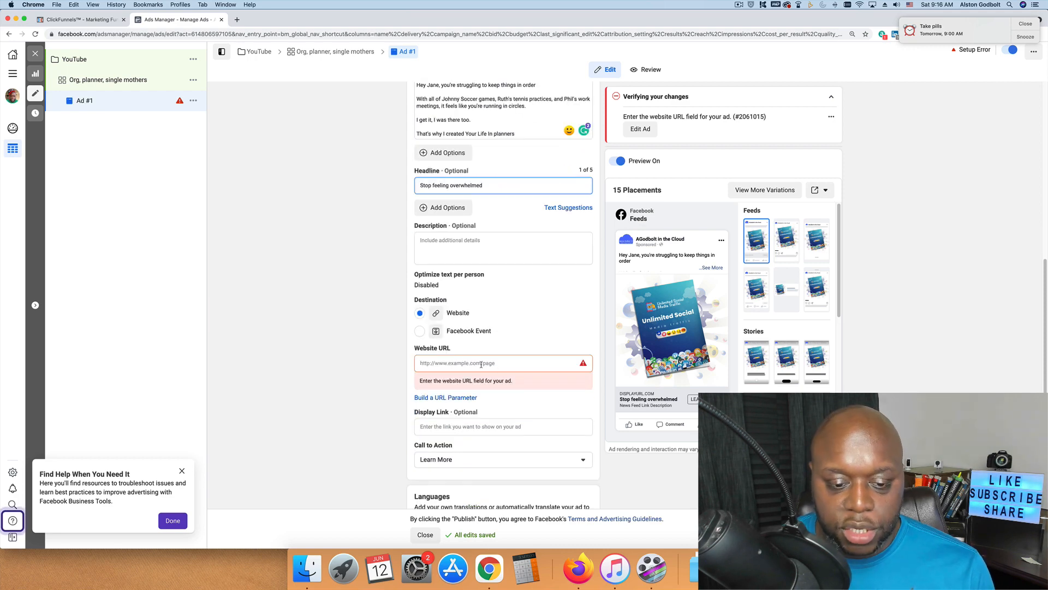
left_click(239, 21)
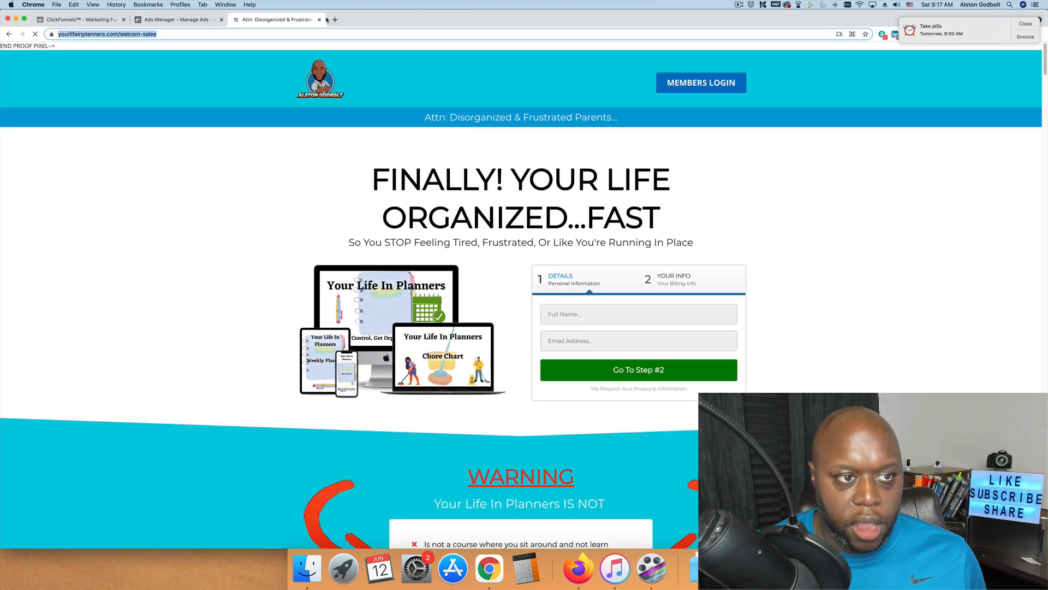
left_click(176, 20)
left_click(504, 364)
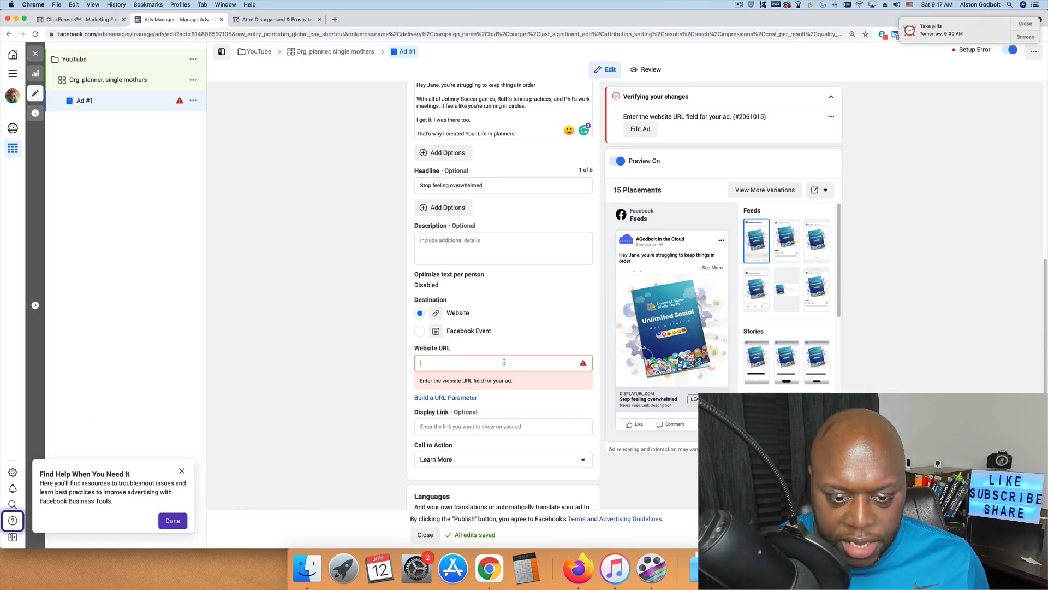
type("https://www.yourlifeinplanners.com/welcom-sales")
scroll(316, 398, "down", 5)
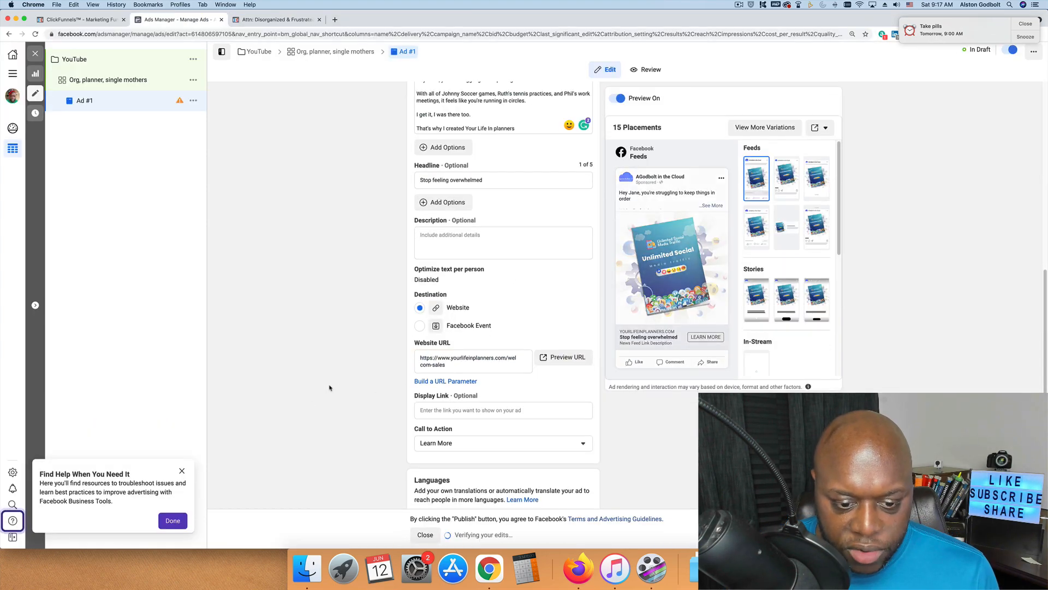
scroll(330, 386, "down", 3)
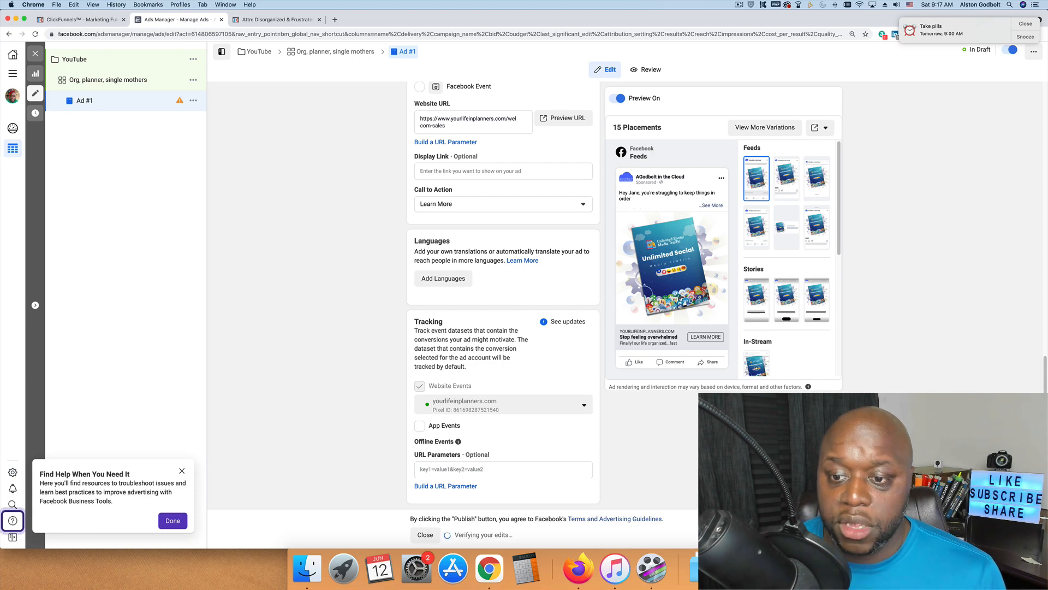
Step: Duplicate Ad #1 in the original campaign with three copies, keeping existing reactions, comments and shares shown
scroll(346, 387, "up", 15)
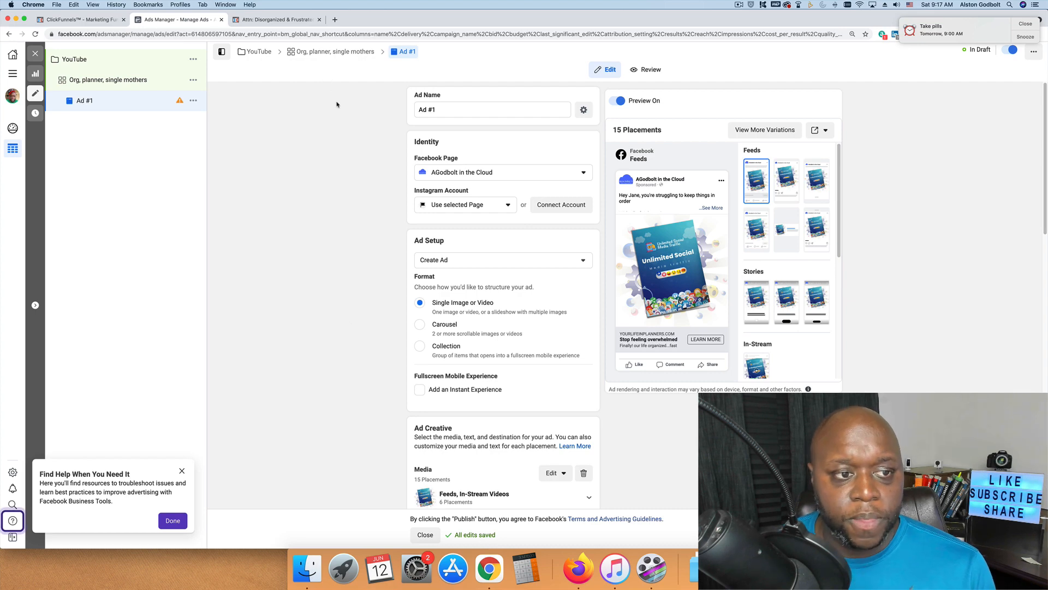
left_click(194, 101)
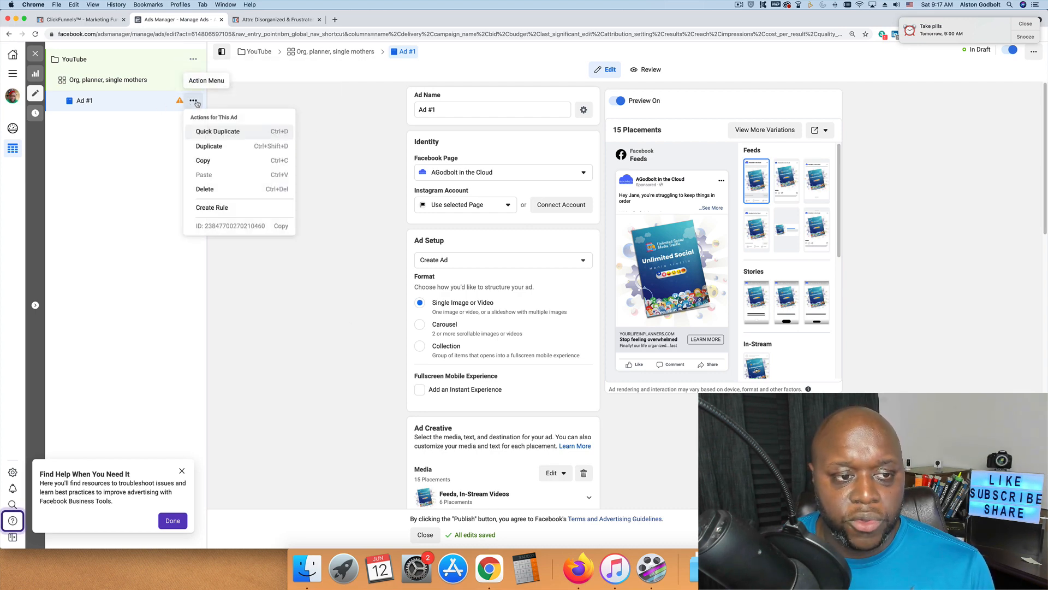
left_click(214, 149)
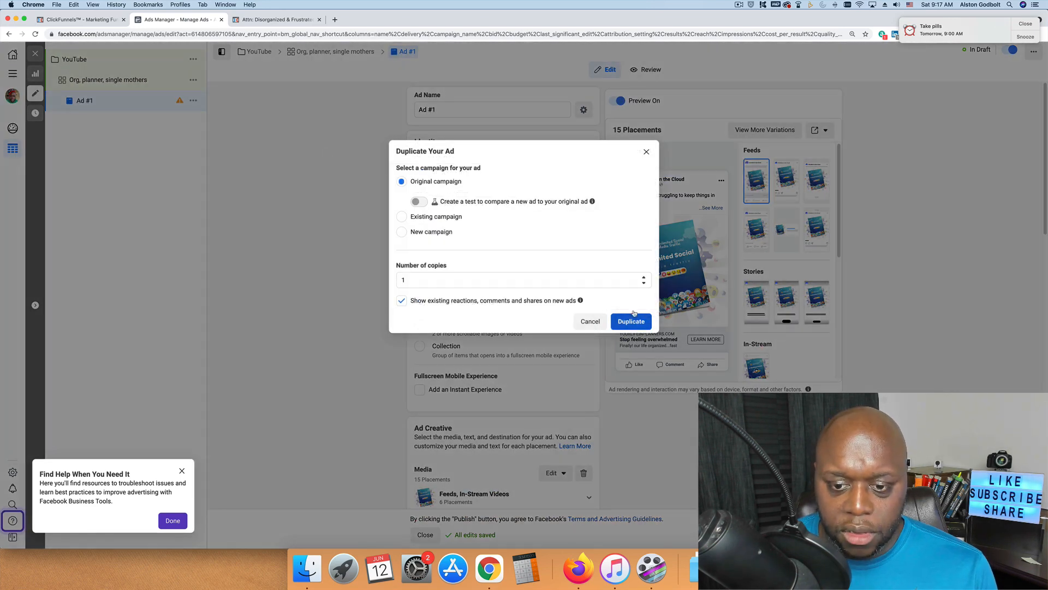
left_click(644, 276)
left_click(644, 276)
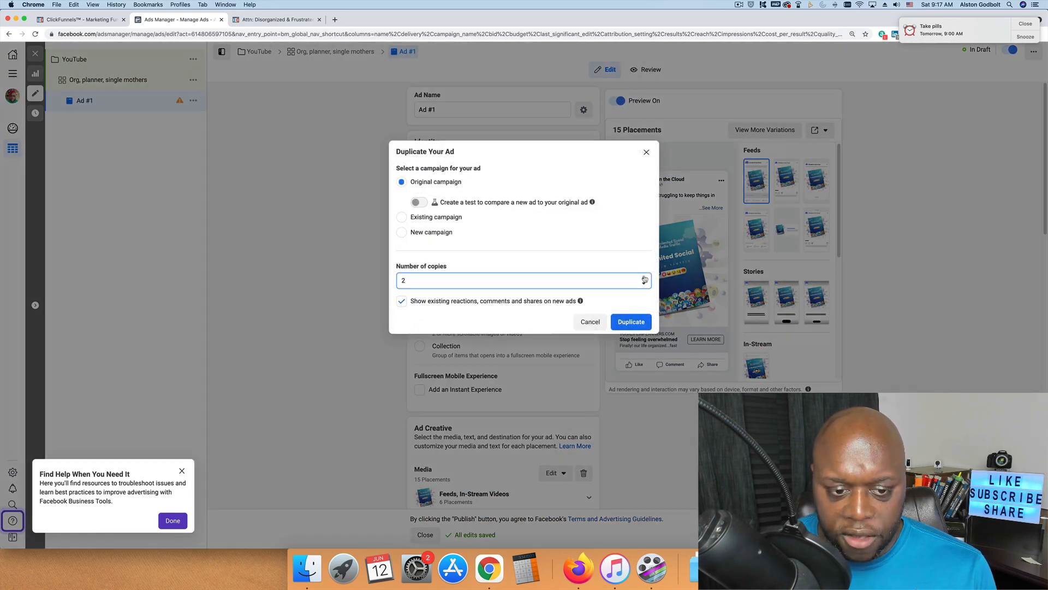
left_click(631, 321)
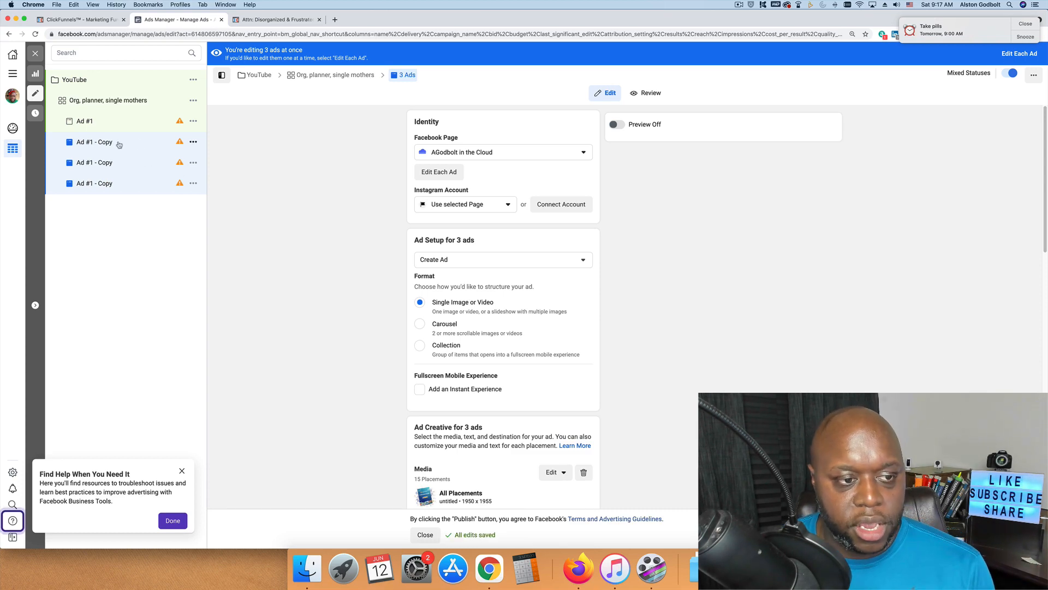
Step: Replace the first Ad #1 - Copy's media with the 1920 × 1411 phone mockup from the account images, keeping original crops and enhancements
scroll(377, 370, "down", 4)
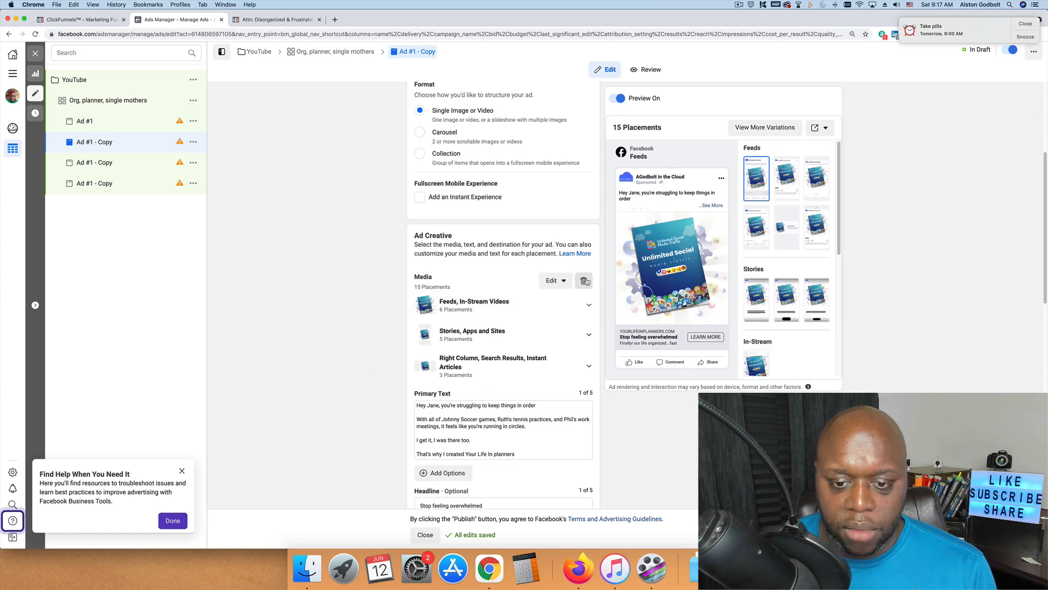
left_click(583, 280)
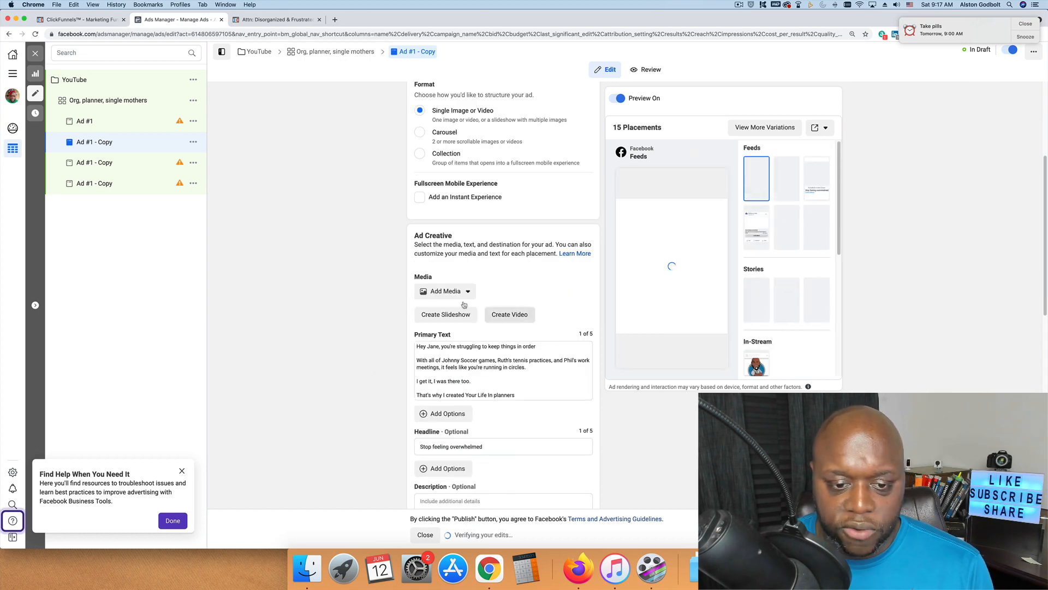
left_click(445, 291)
left_click(447, 313)
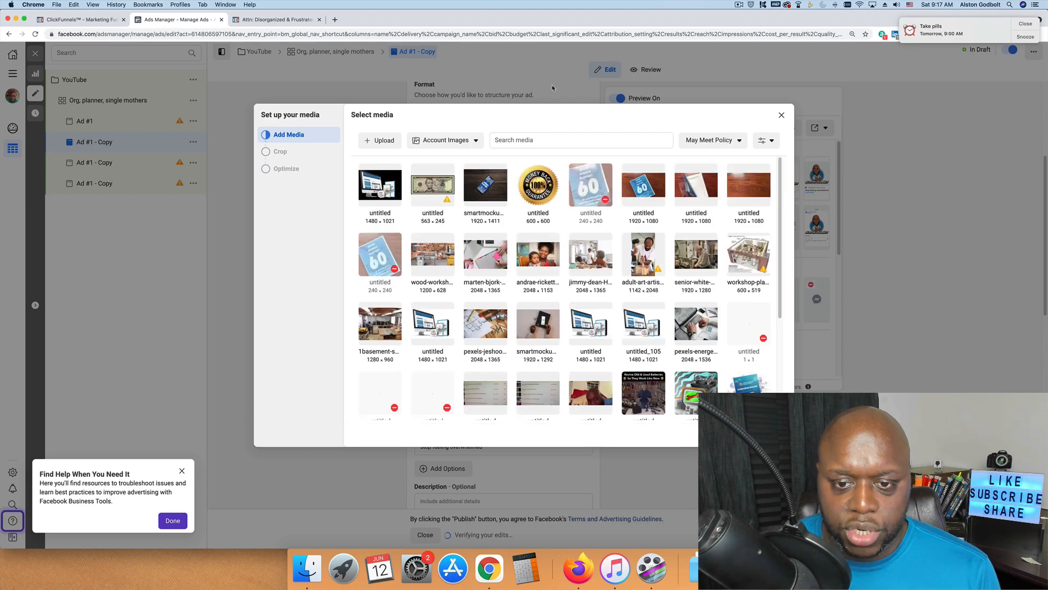
left_click(495, 191)
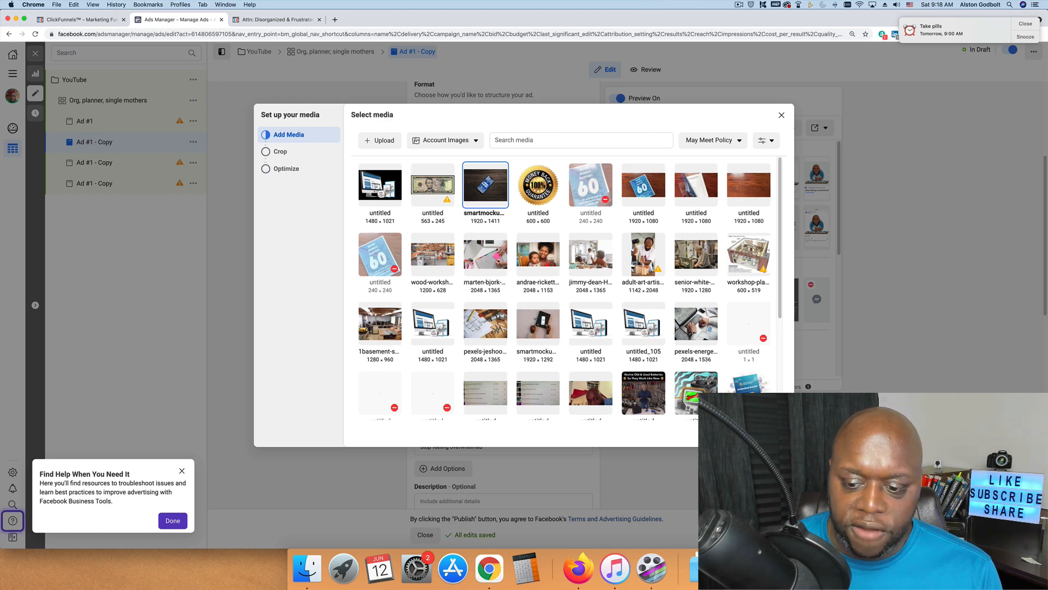
left_click(771, 433)
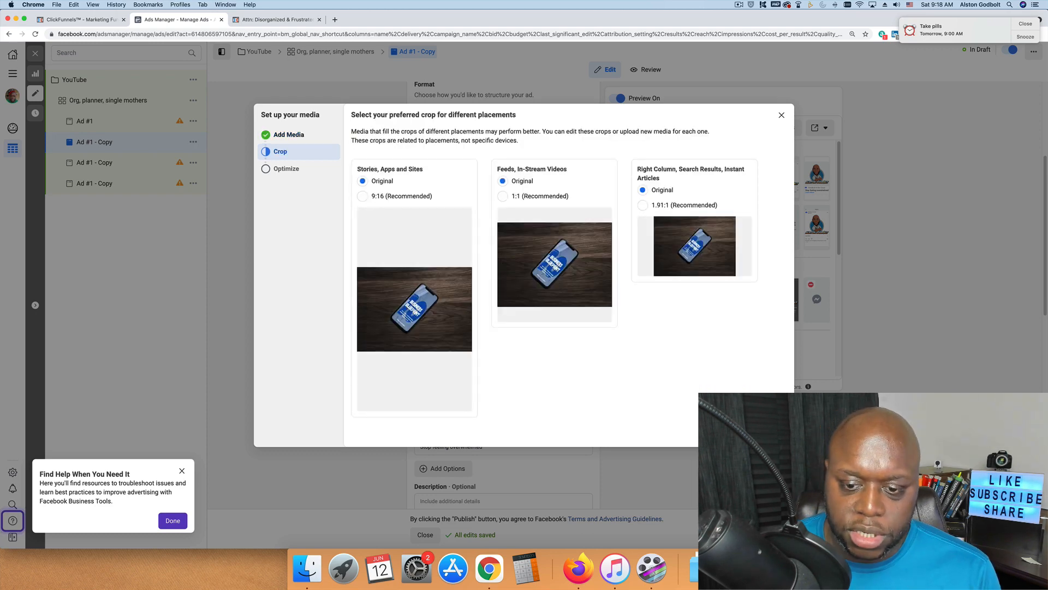
left_click(772, 433)
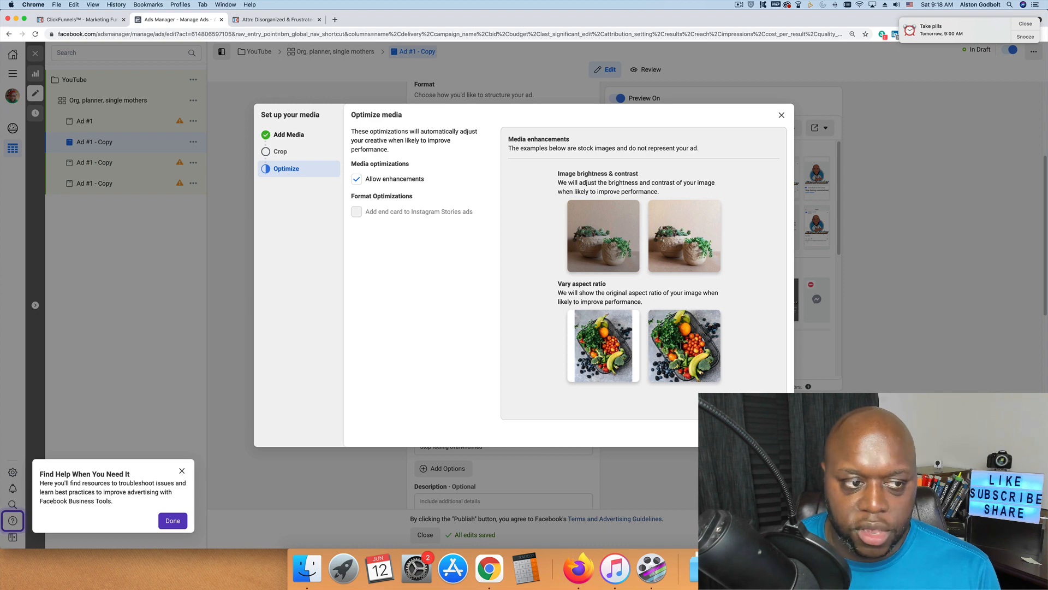
left_click(771, 433)
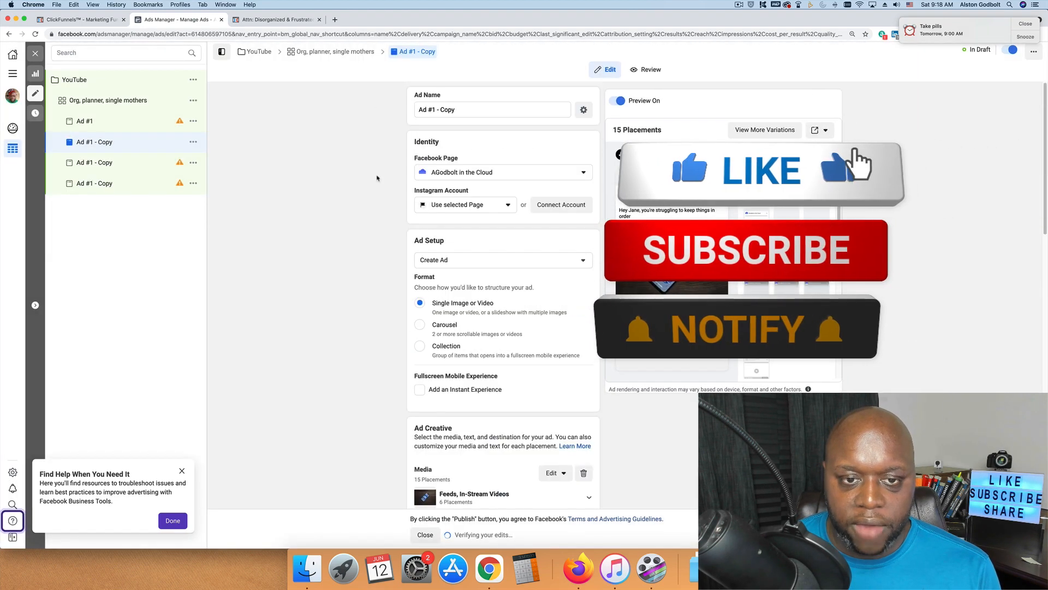
Step: Rename the first Ad #1 - Copy as Brown table
triple_click(467, 111)
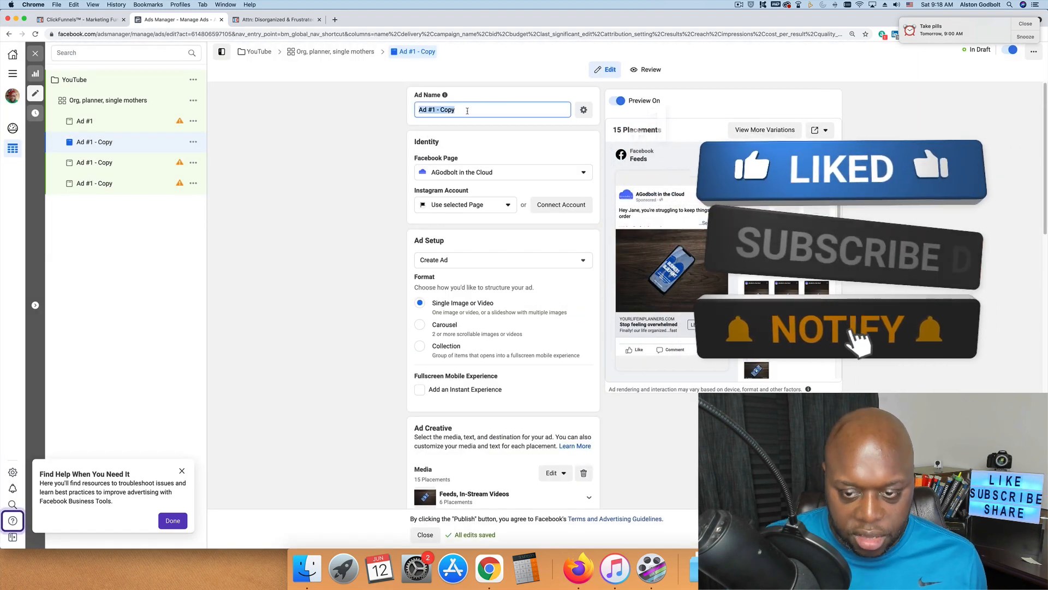
type("Br")
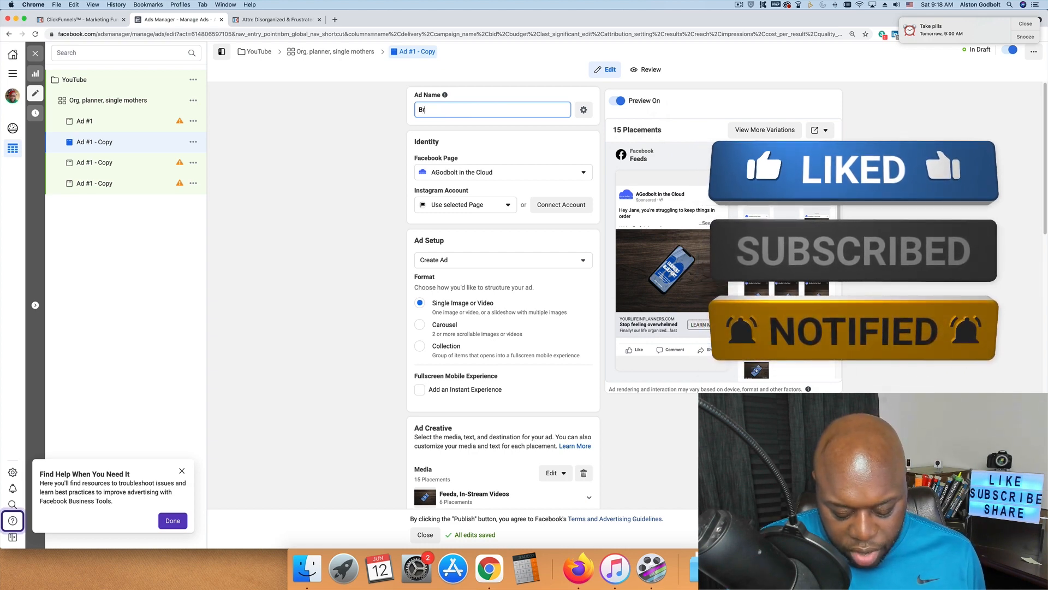
type("own table")
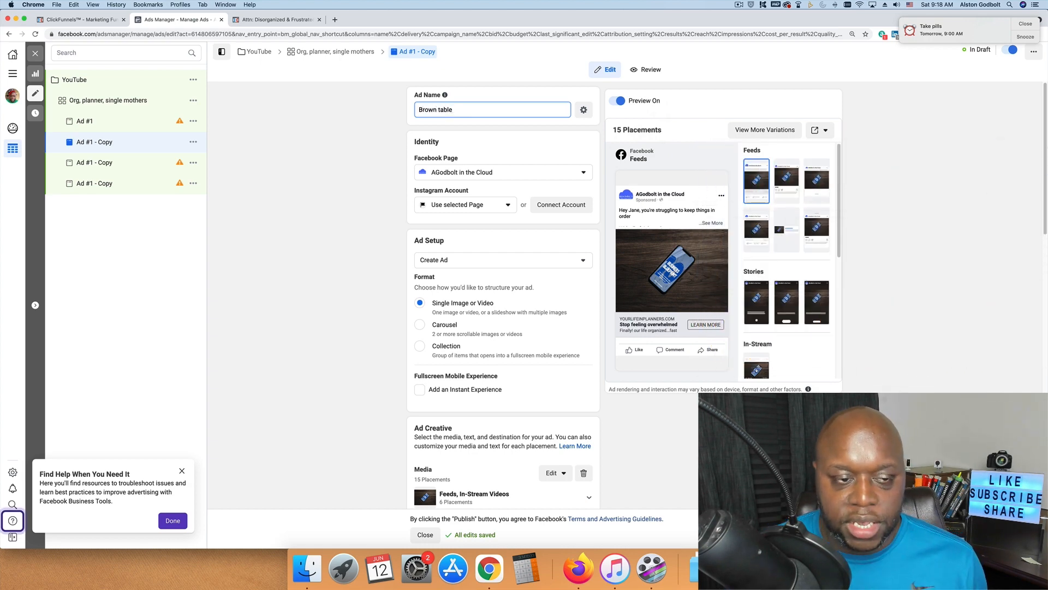
left_click(121, 168)
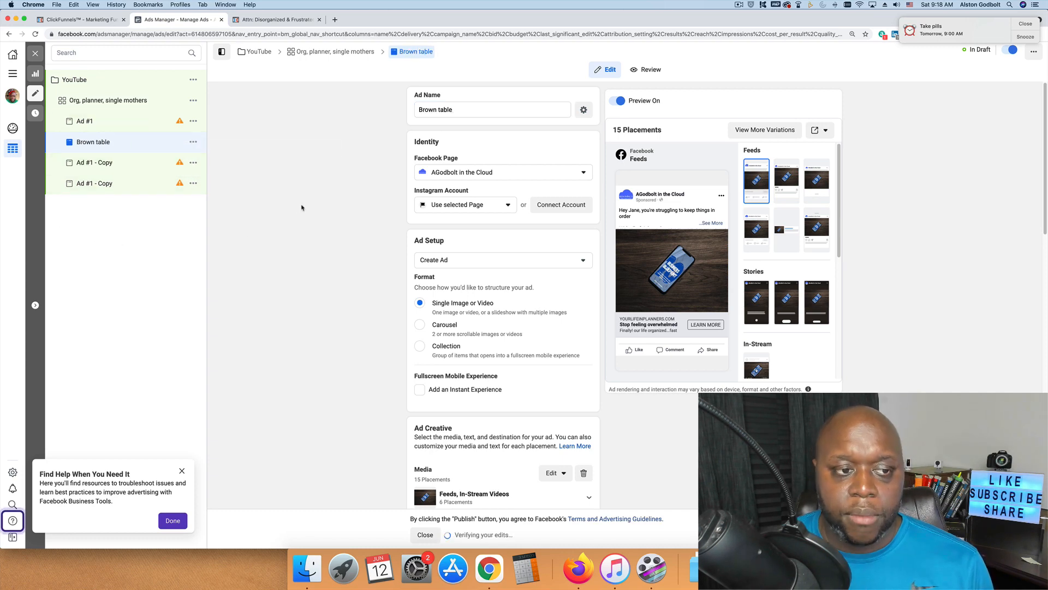
Step: Duplicate the Org, planner, single mothers ad set in the original campaign with three copies
left_click(195, 103)
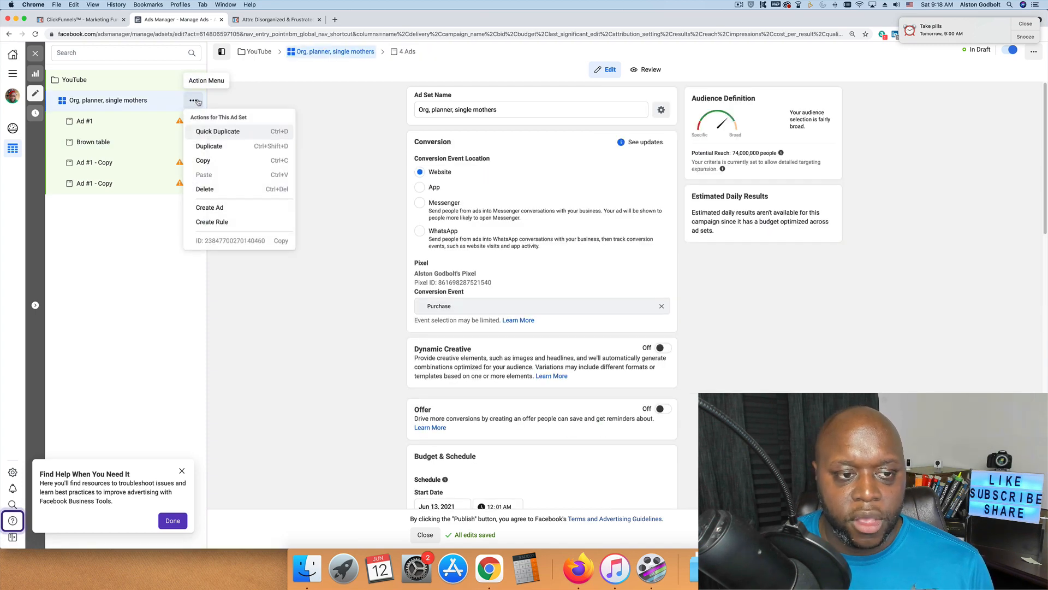
left_click(230, 148)
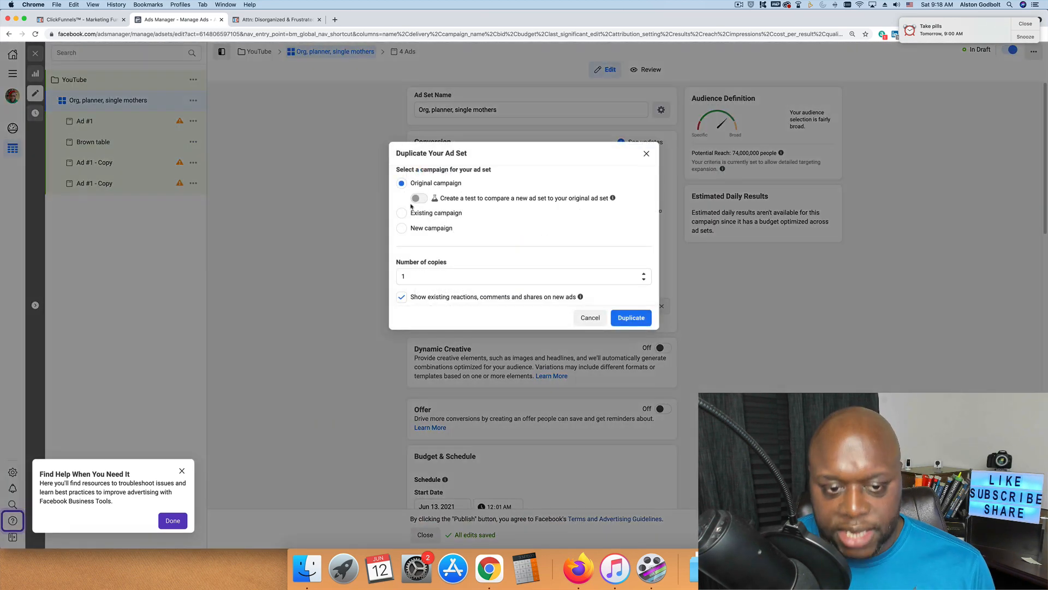
left_click(645, 275)
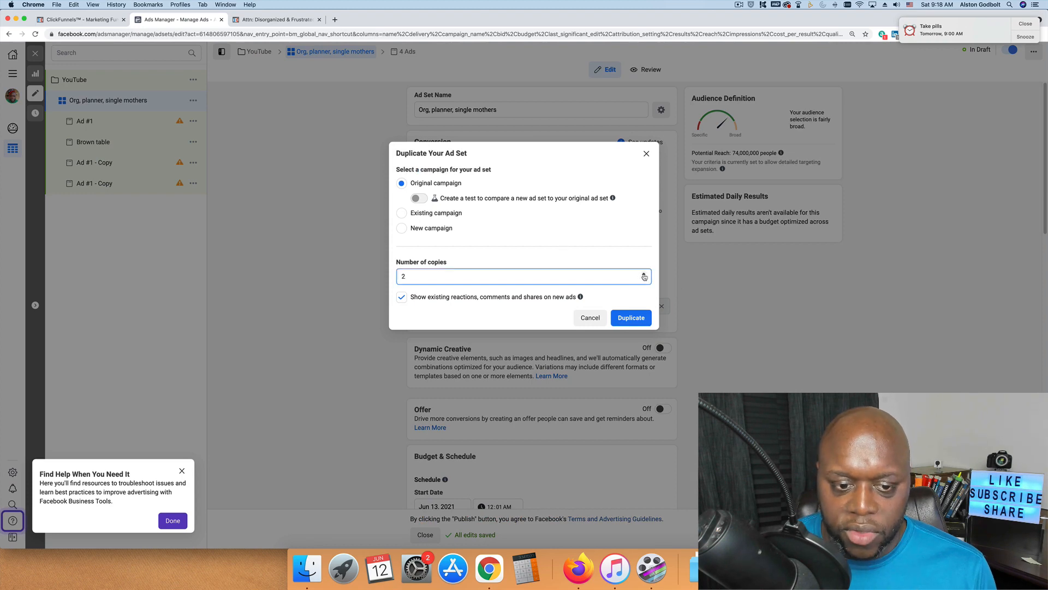
left_click(644, 274)
left_click(632, 317)
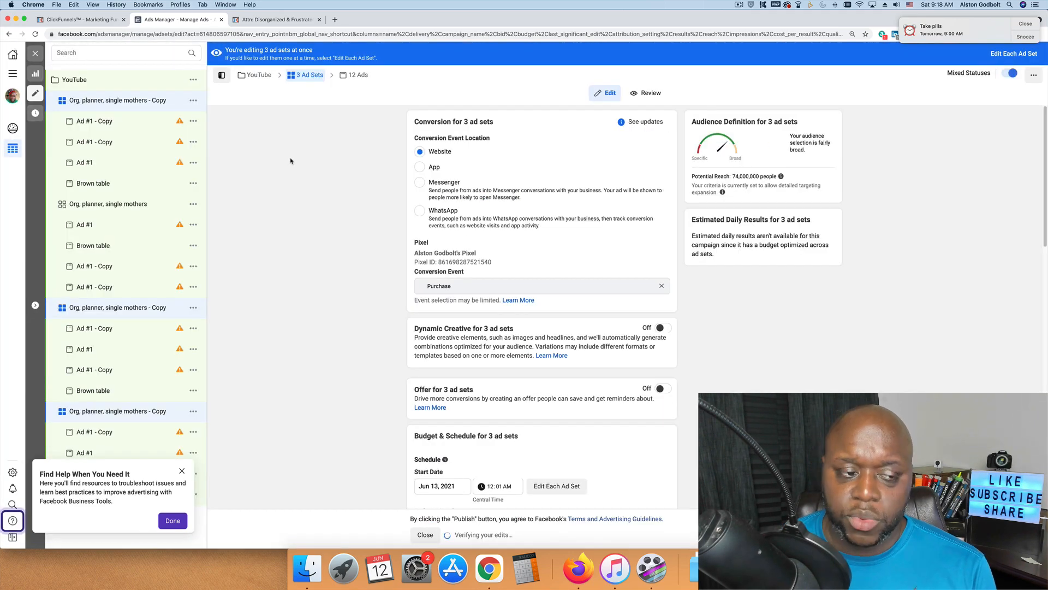
Step: Remove the Do it yourself (DIY) and Etsy interests from the detailed targeting of the first Org, planner, single mothers - Copy ad set
left_click(95, 123)
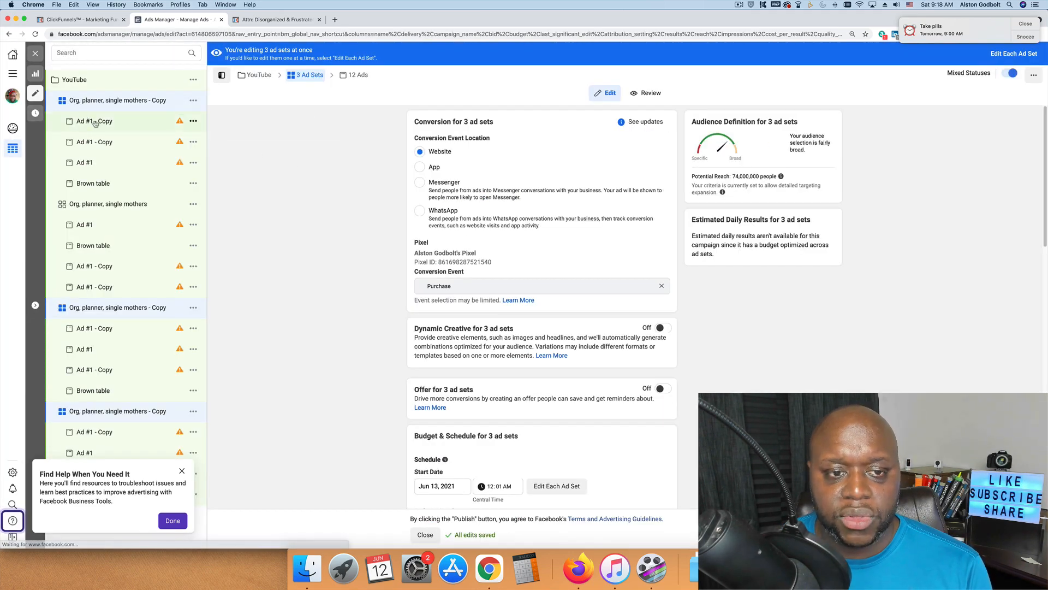
left_click(134, 101)
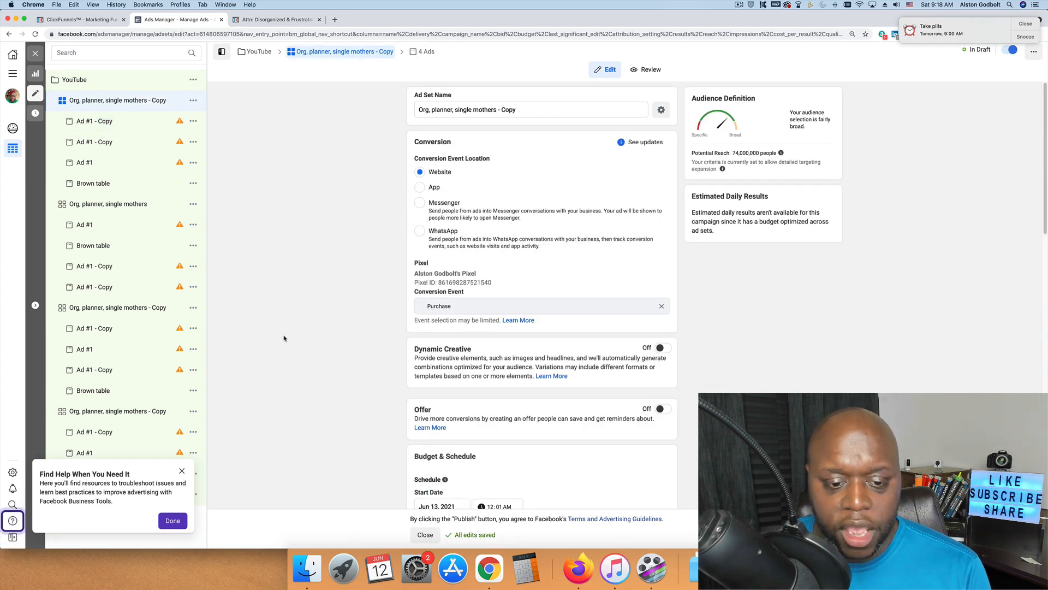
scroll(367, 333, "down", 3)
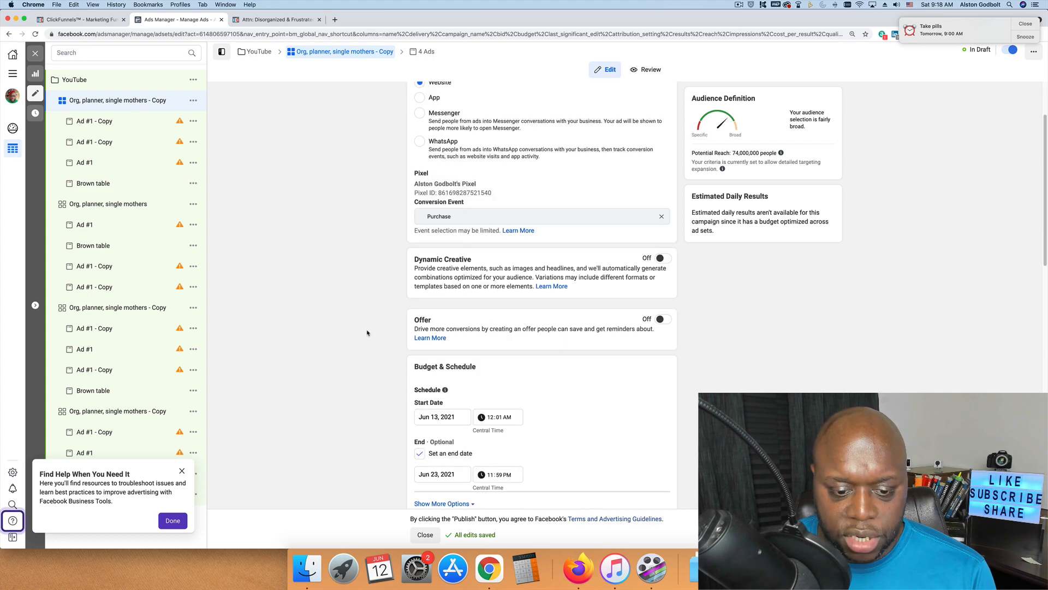
scroll(367, 332, "down", 15)
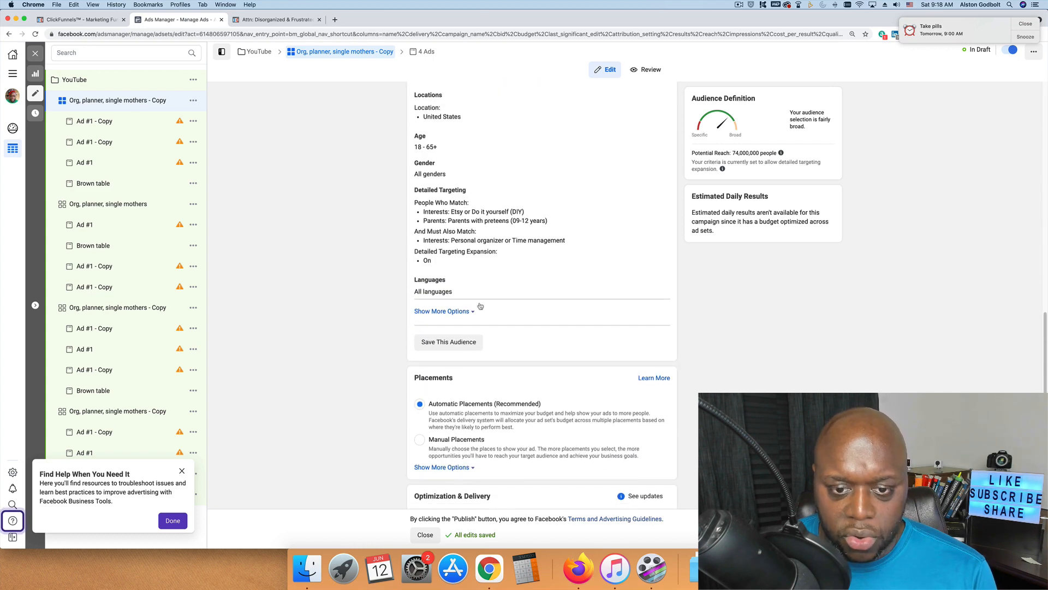
left_click(658, 195)
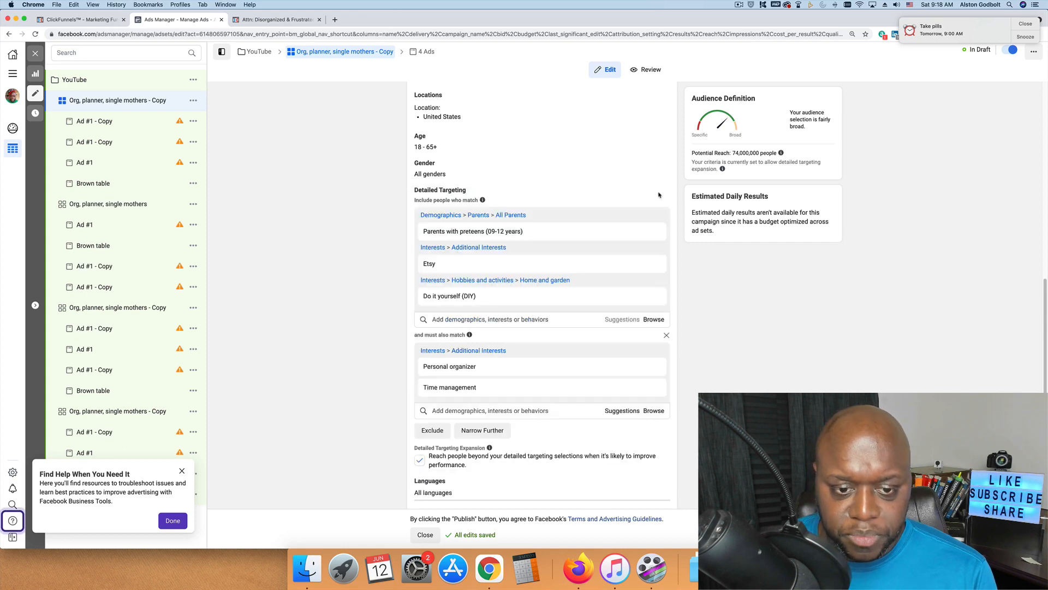
left_click(654, 297)
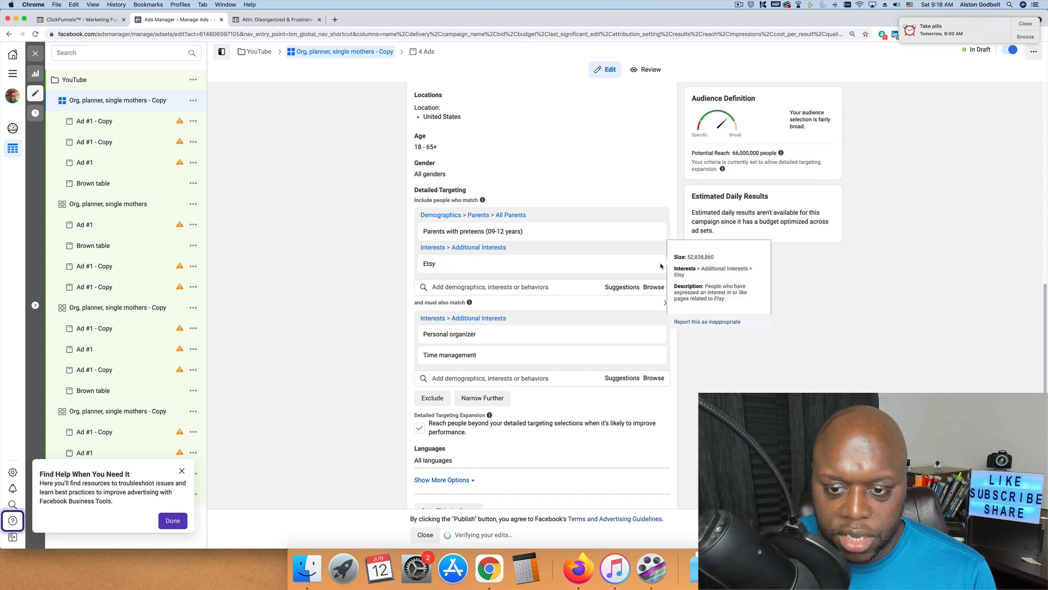
left_click(653, 264)
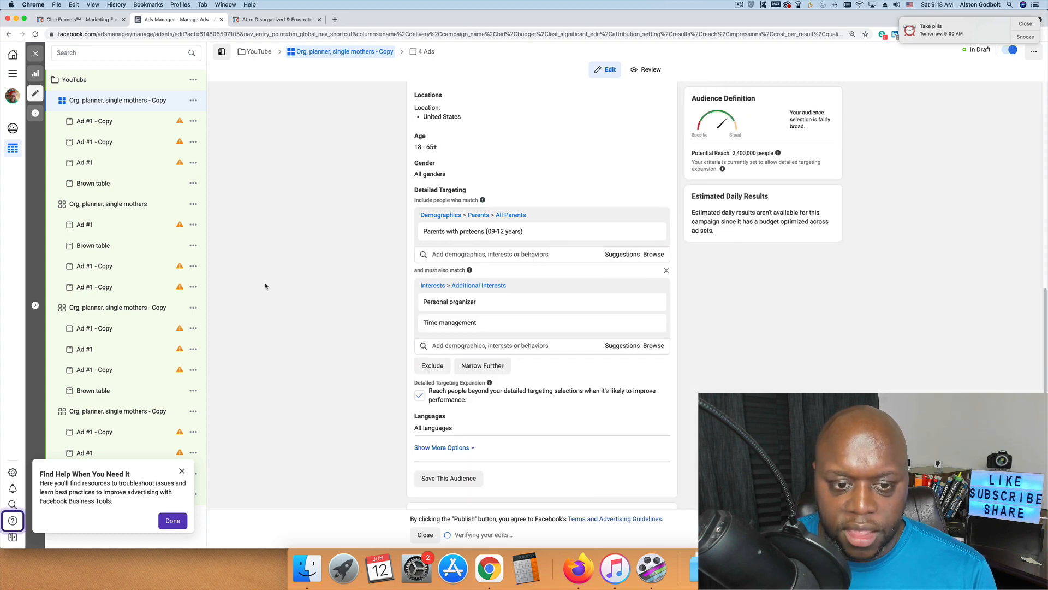
Step: Rename the first Org, planner, single mothers - Copy ad set as parents
scroll(369, 339, "up", 10)
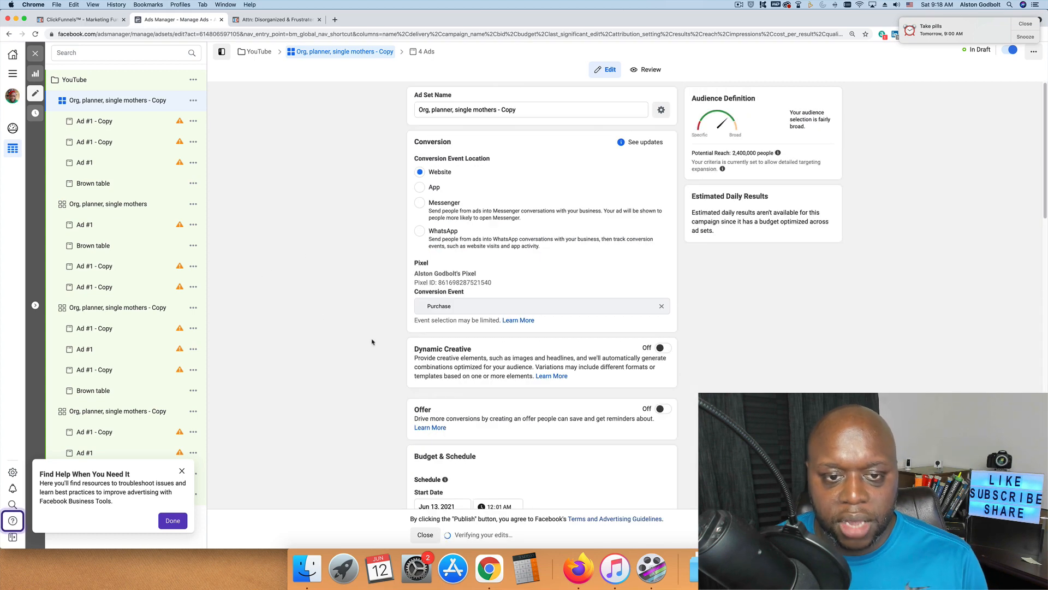
triple_click(503, 110)
type("parents")
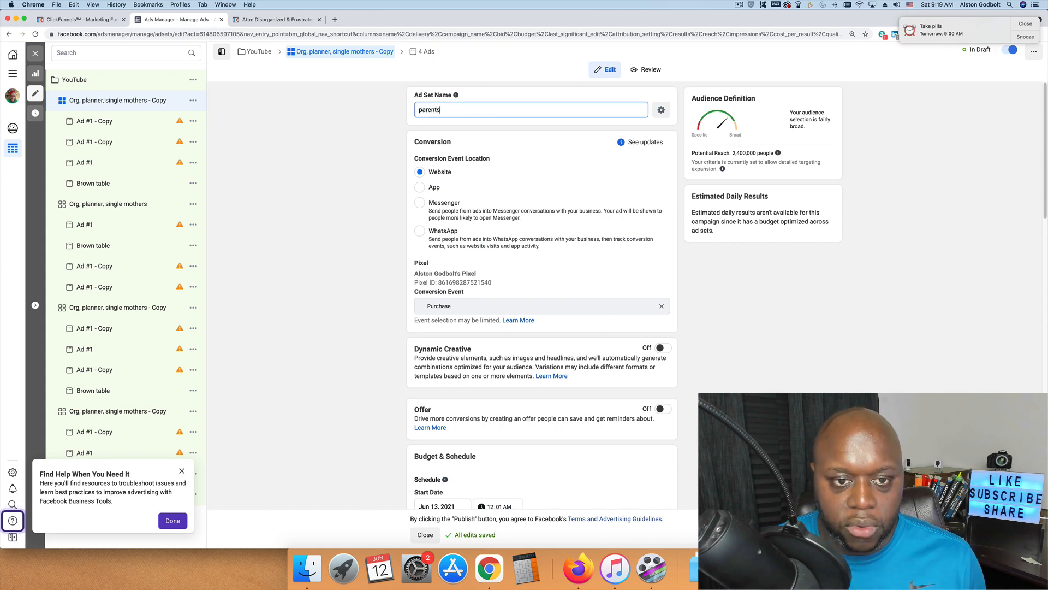
key("Return")
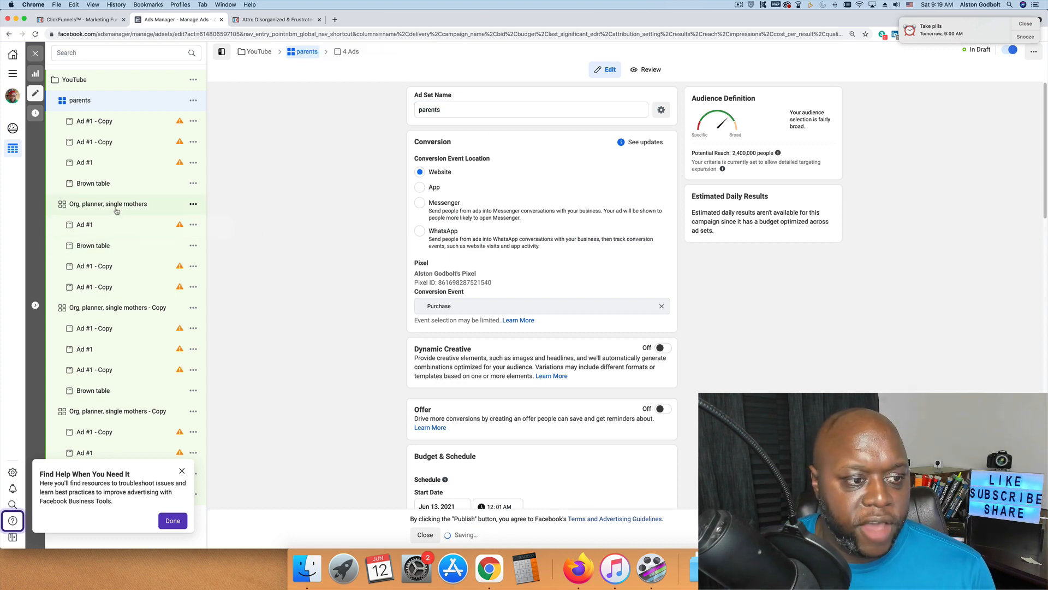
Step: Remove Parents with preteens (09-12 years) and Do it yourself (DIY) from the original Org, planner, single mothers ad set's detailed targeting
left_click(117, 209)
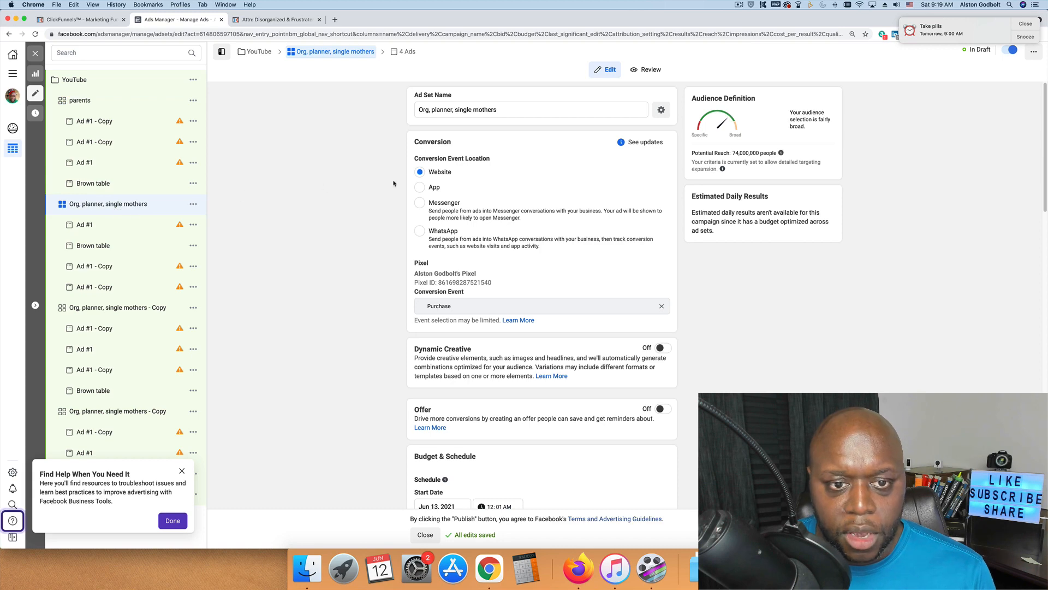
scroll(399, 326, "down", 15)
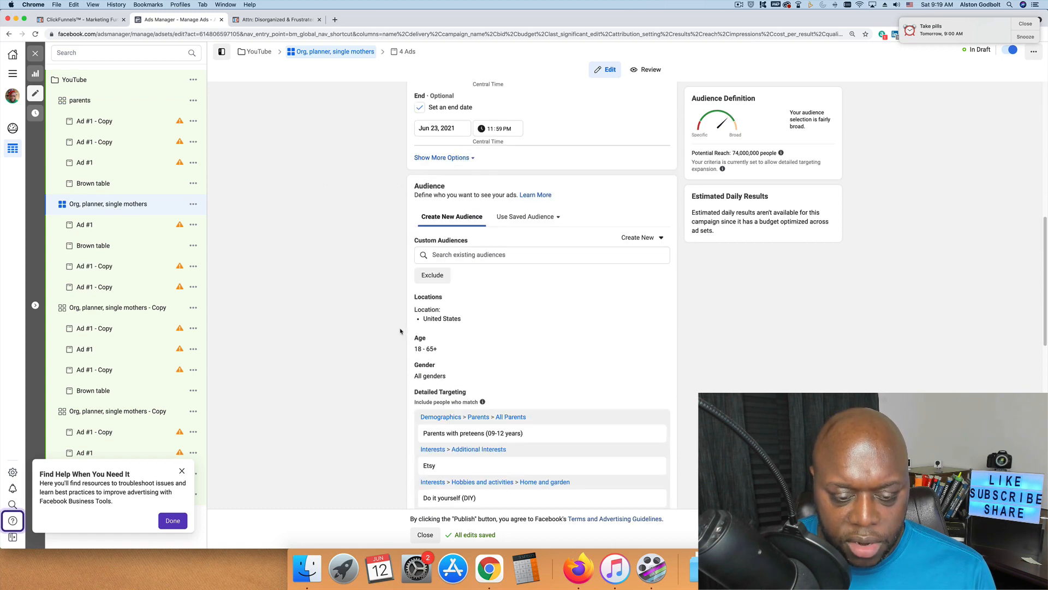
scroll(400, 331, "down", 3)
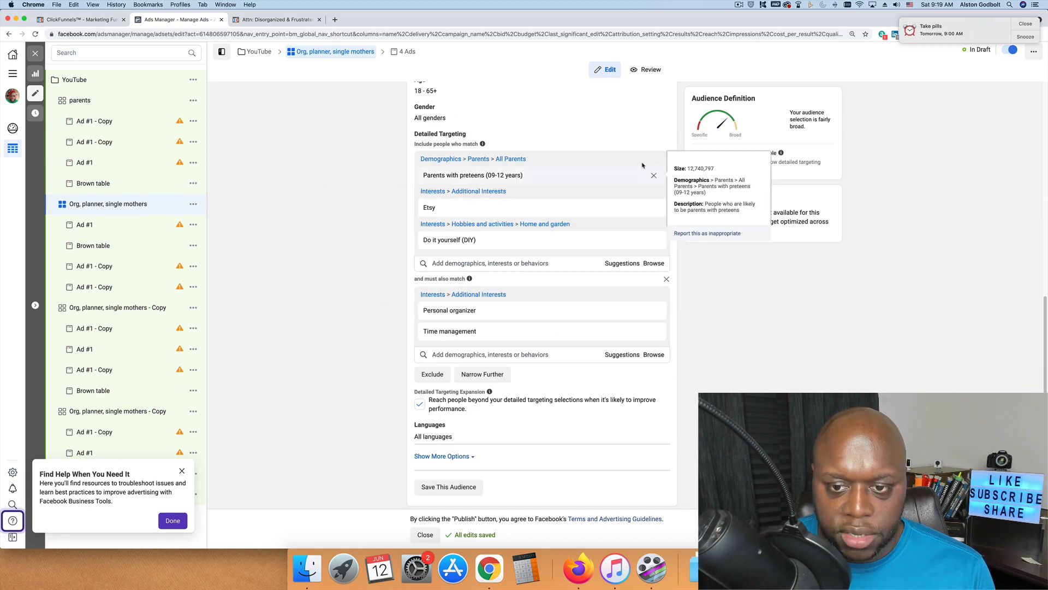
left_click(653, 177)
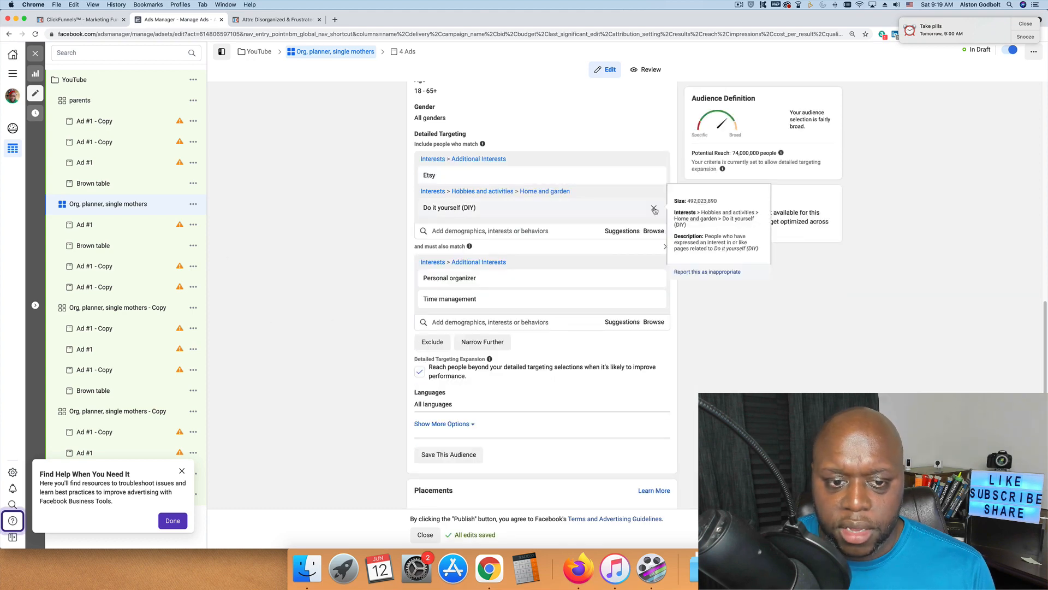
left_click(654, 208)
Step: Rename the original Org, planner, single mothers ad set as Etsy
scroll(321, 235, "up", 15)
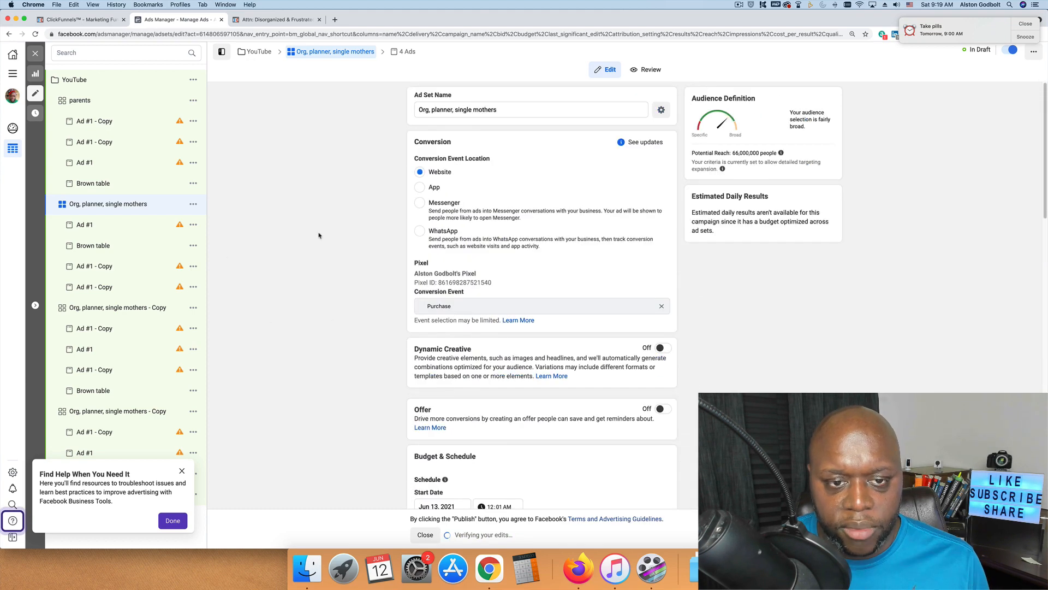
left_click(504, 113)
triple_click(504, 113)
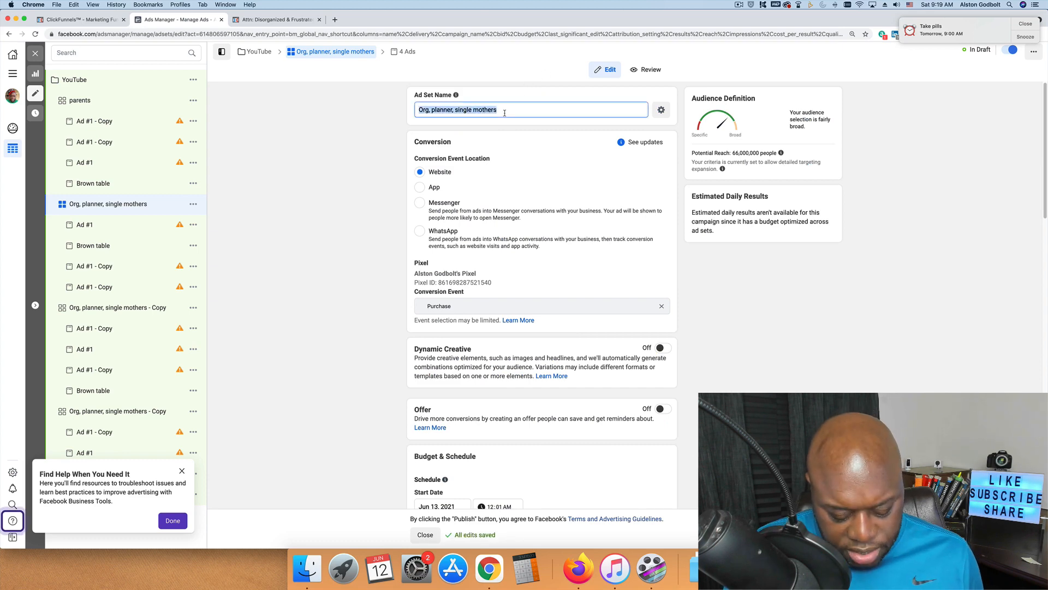
type("Etsy")
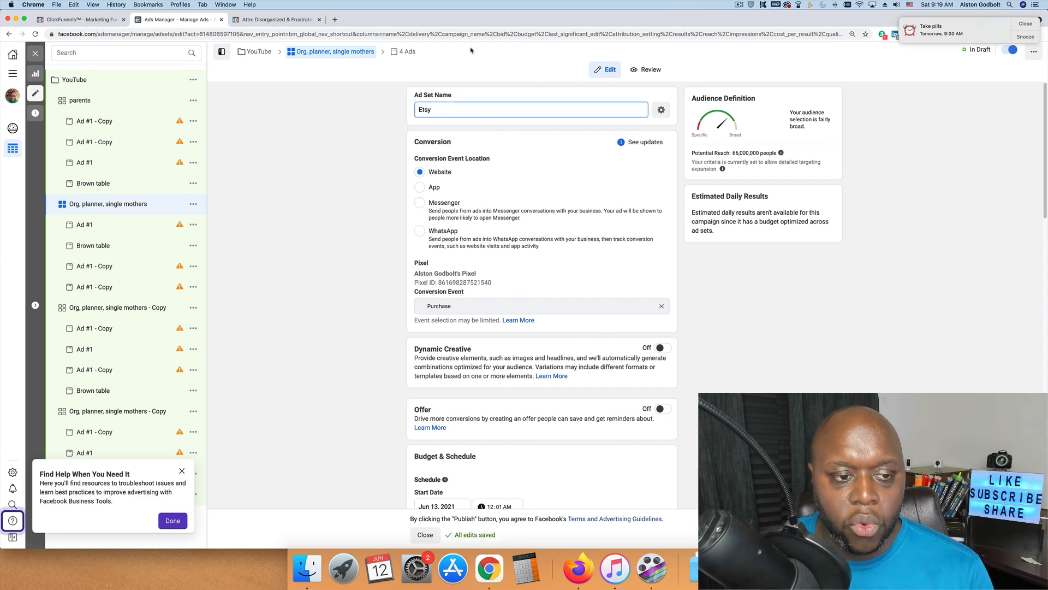
left_click(290, 255)
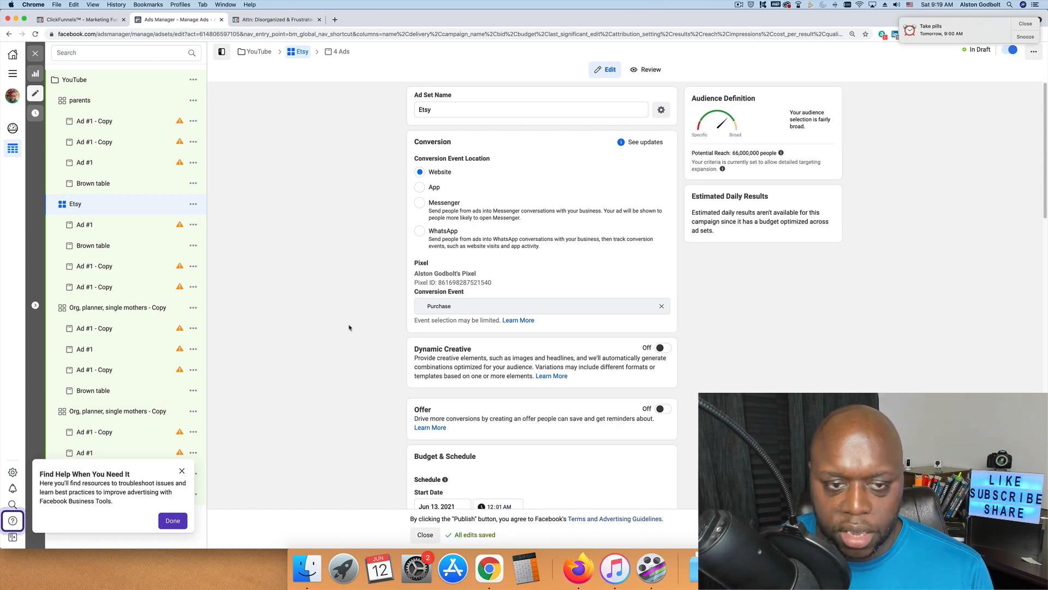
Step: Remove Parents with preteens (09-12 years) and Etsy from the detailed targeting of the copied ad set directly below the Etsy ad set
scroll(349, 328, "down", 1)
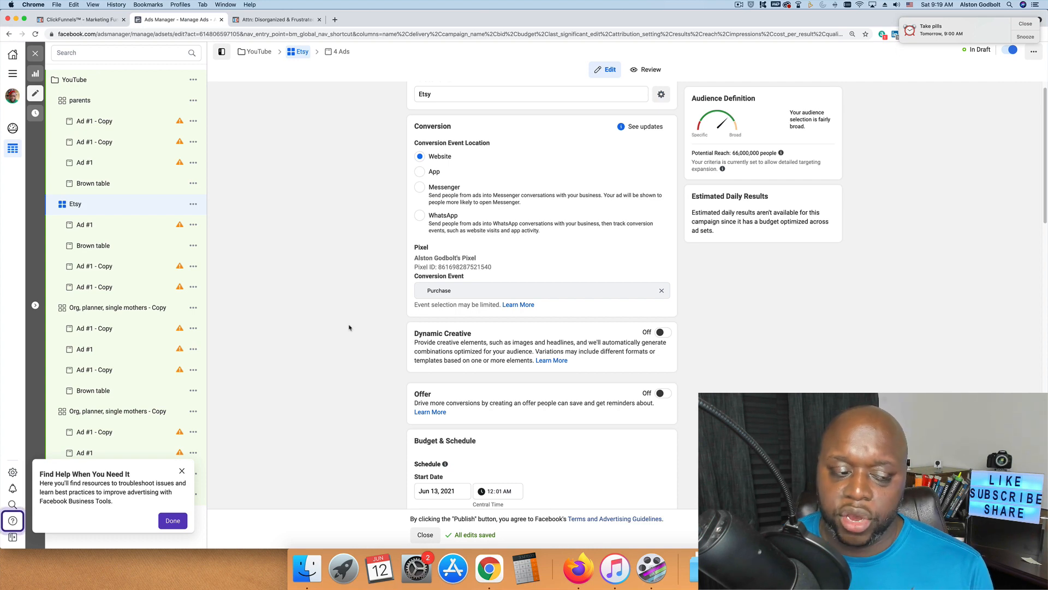
left_click(89, 309)
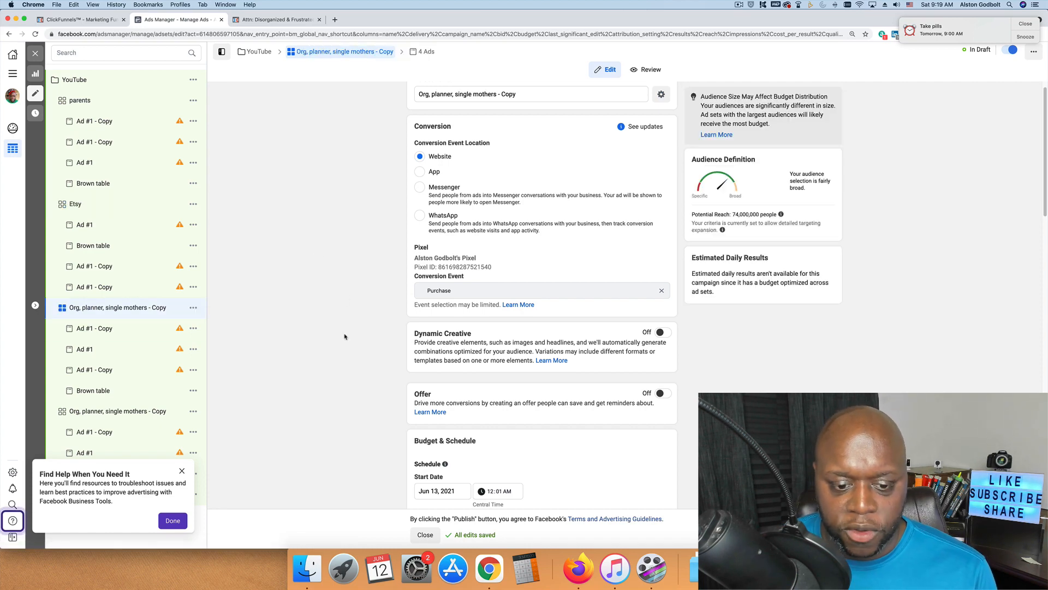
scroll(344, 336, "down", 10)
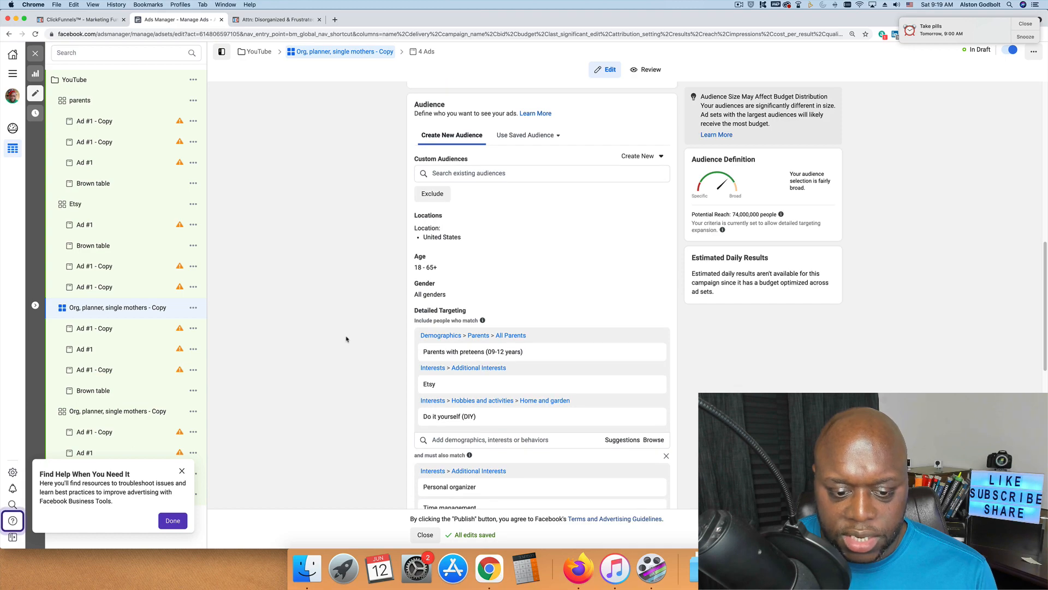
scroll(346, 339, "up", 8)
scroll(346, 339, "down", 5)
scroll(347, 340, "up", 3)
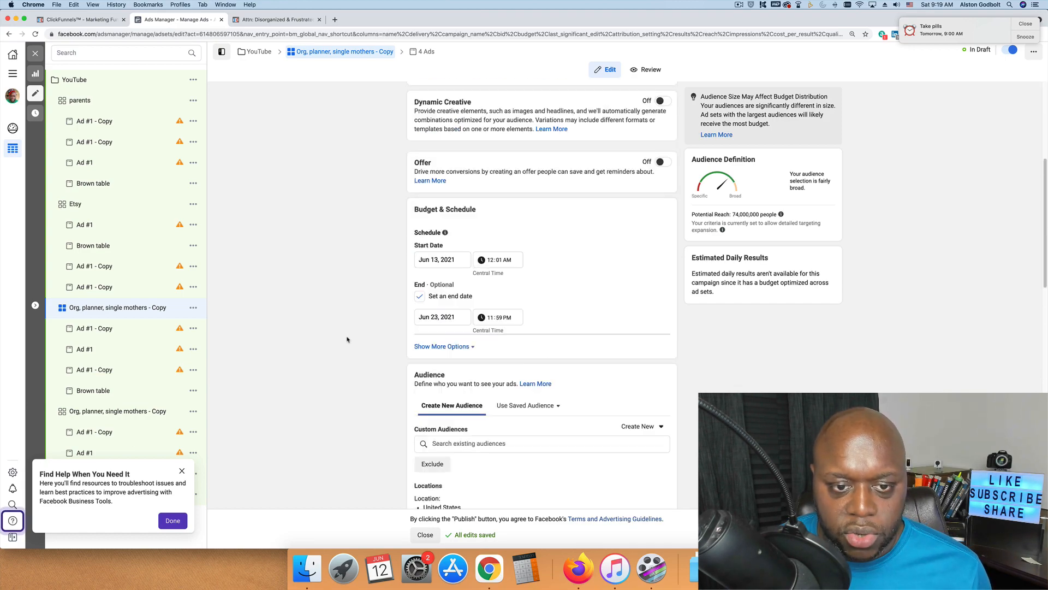
scroll(346, 340, "down", 5)
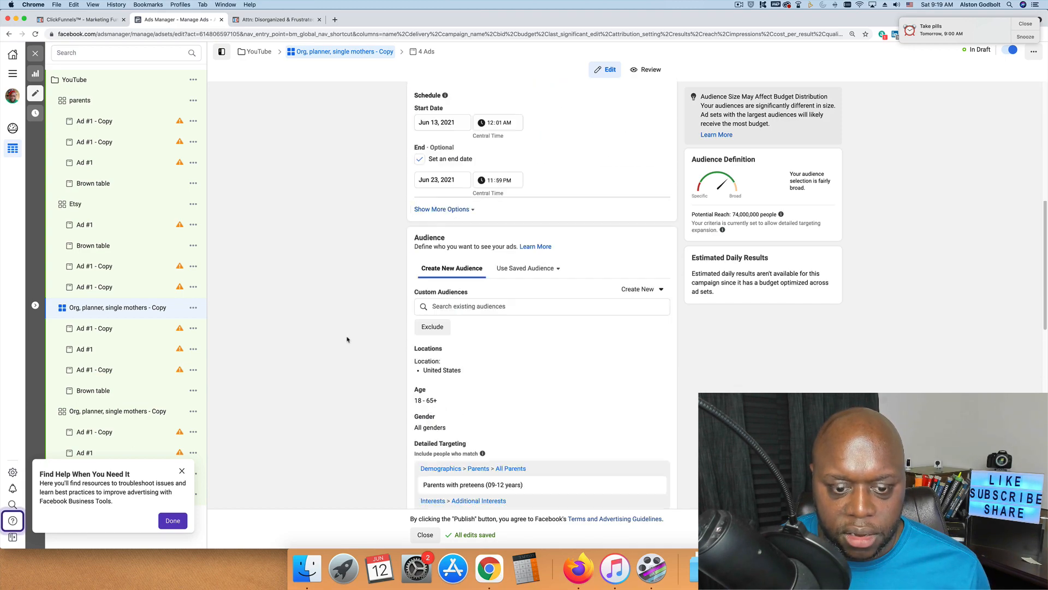
scroll(347, 340, "down", 8)
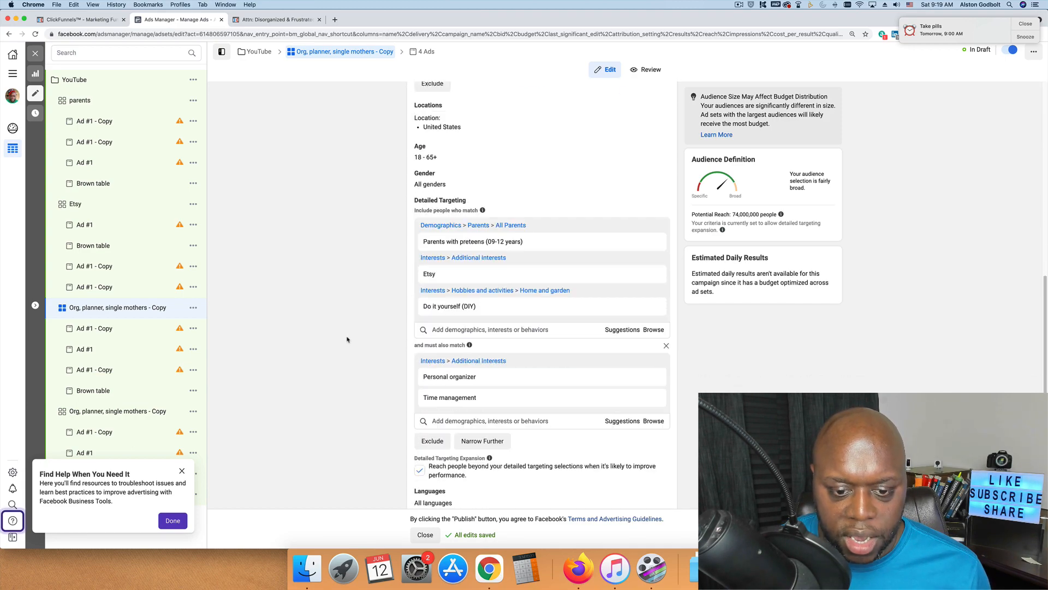
left_click(654, 243)
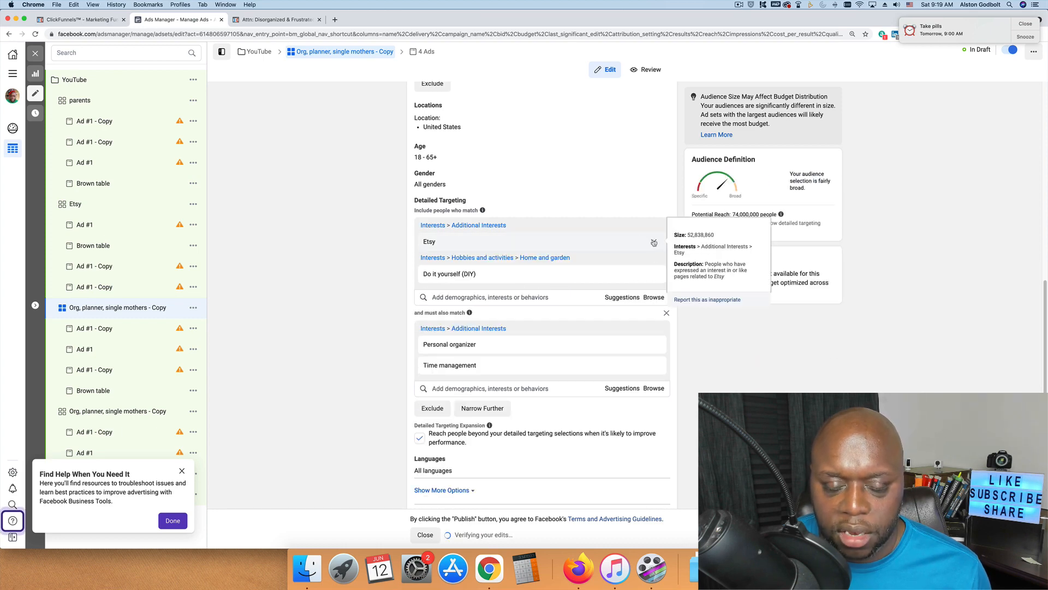
left_click(655, 242)
Step: Rename the copied ad set below the Etsy ad set as DIY and dismiss the Find Help When You Need It tip
scroll(396, 225, "up", 15)
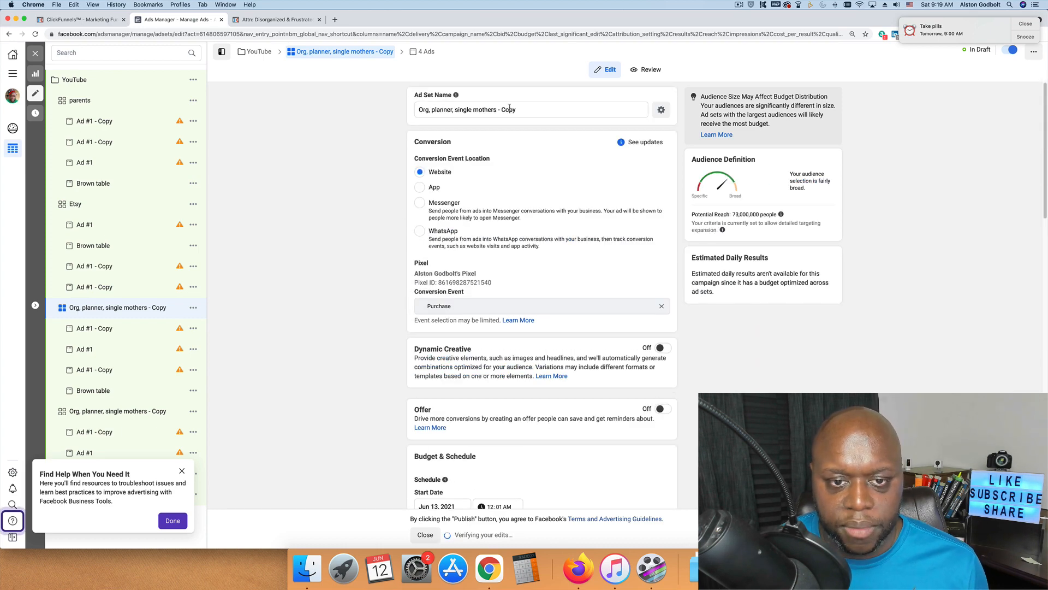
double_click(508, 110)
left_click(509, 109)
type("DIY")
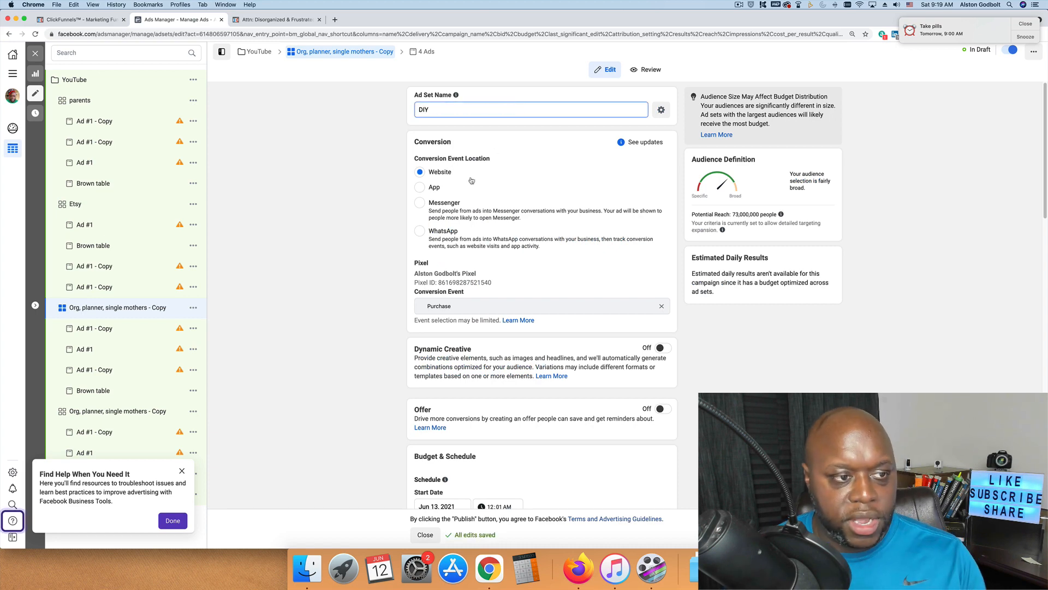
left_click(350, 234)
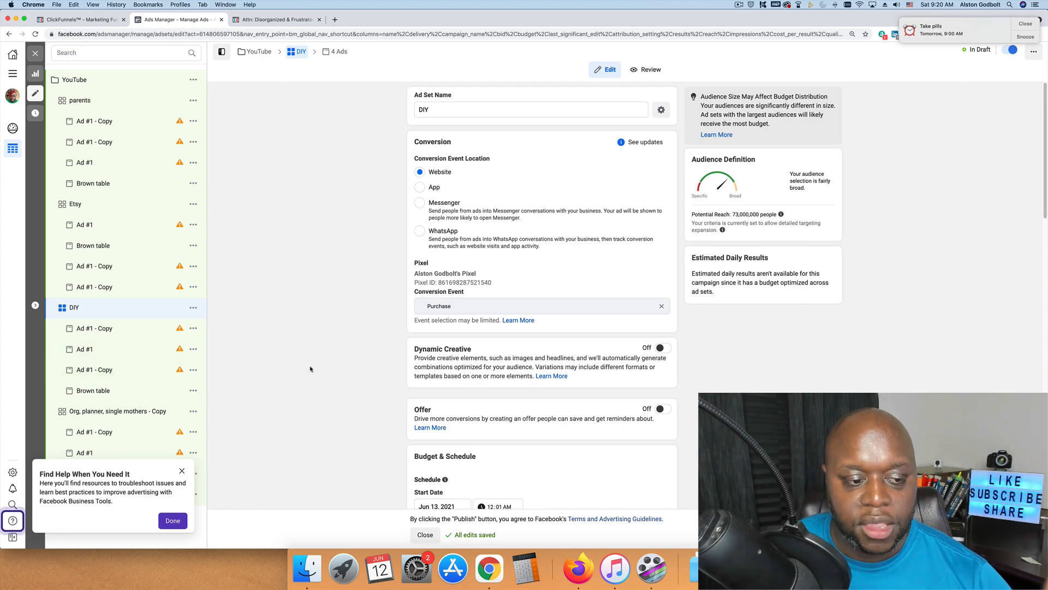
left_click(181, 471)
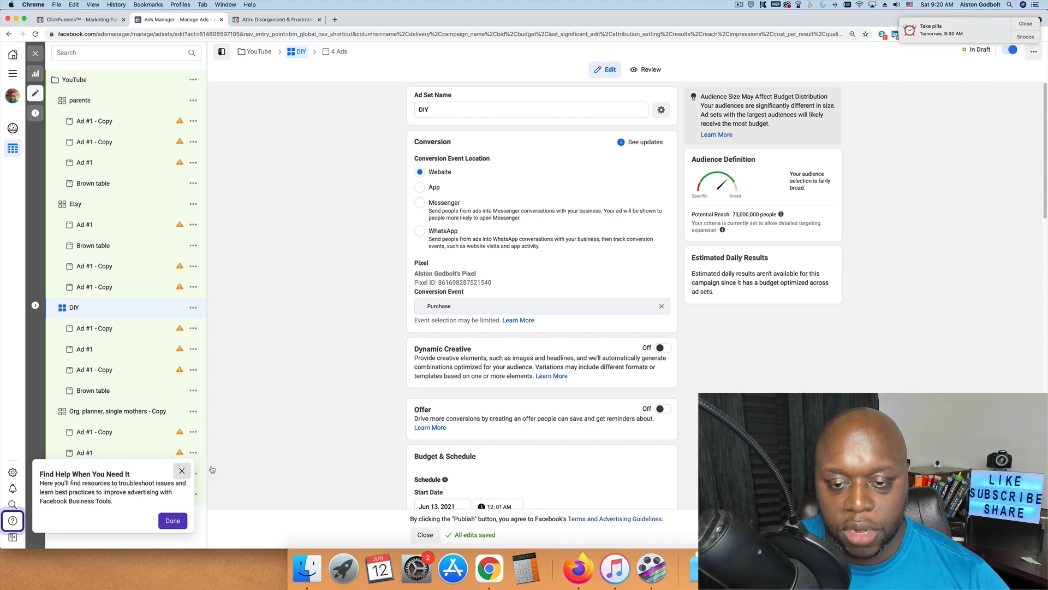